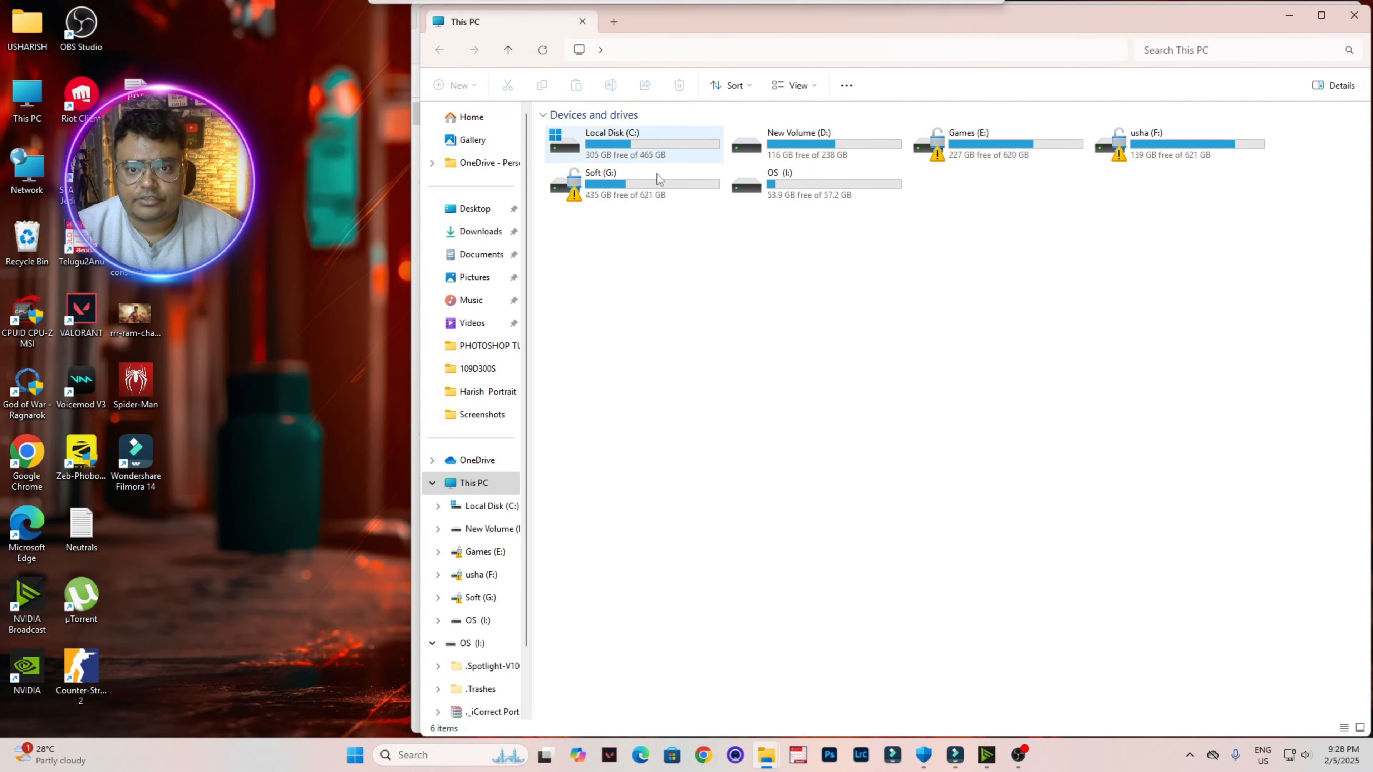
Step: Open the Adobe Photoshop 2025 installation folder inside Program Files > Adobe on Local Disk (C:)
double_click(649, 146)
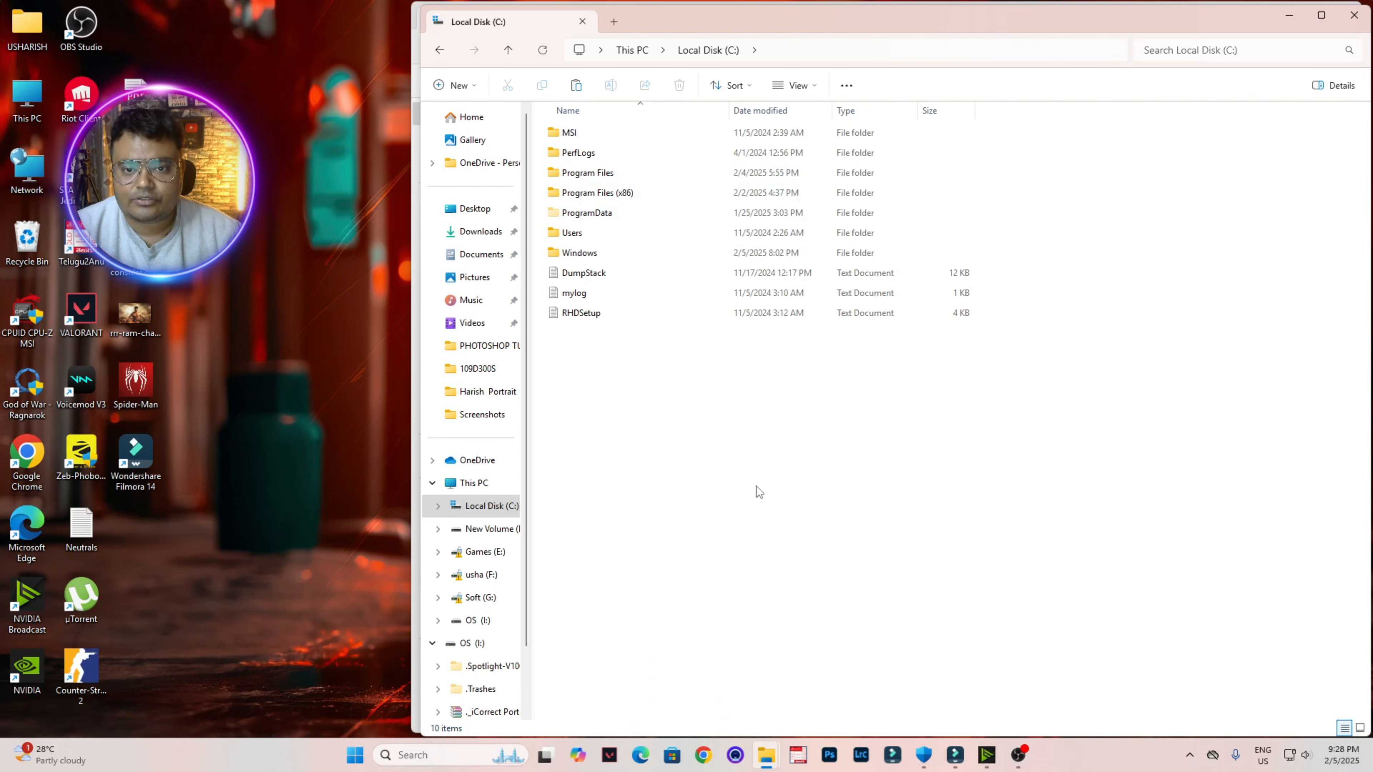
left_click_drag(874, 27, 864, 30)
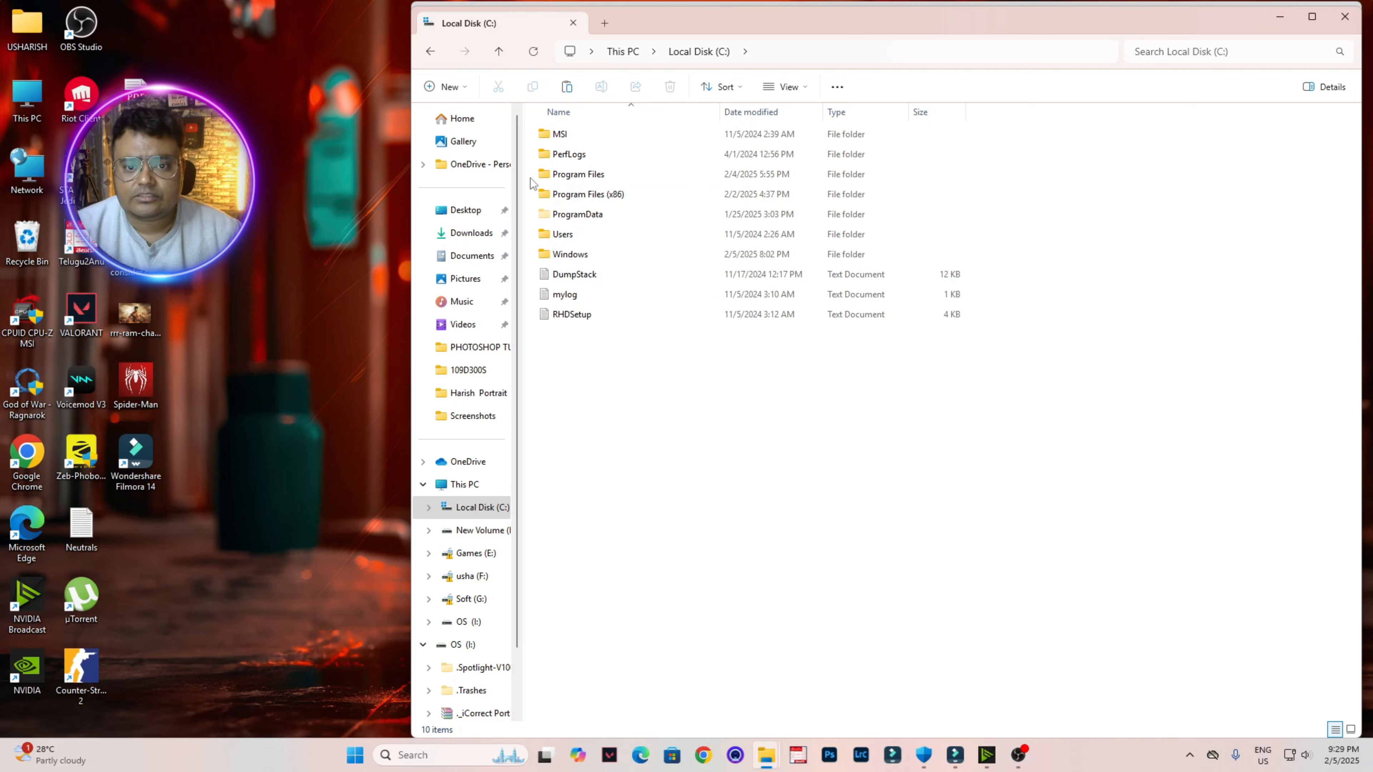
left_click(608, 175)
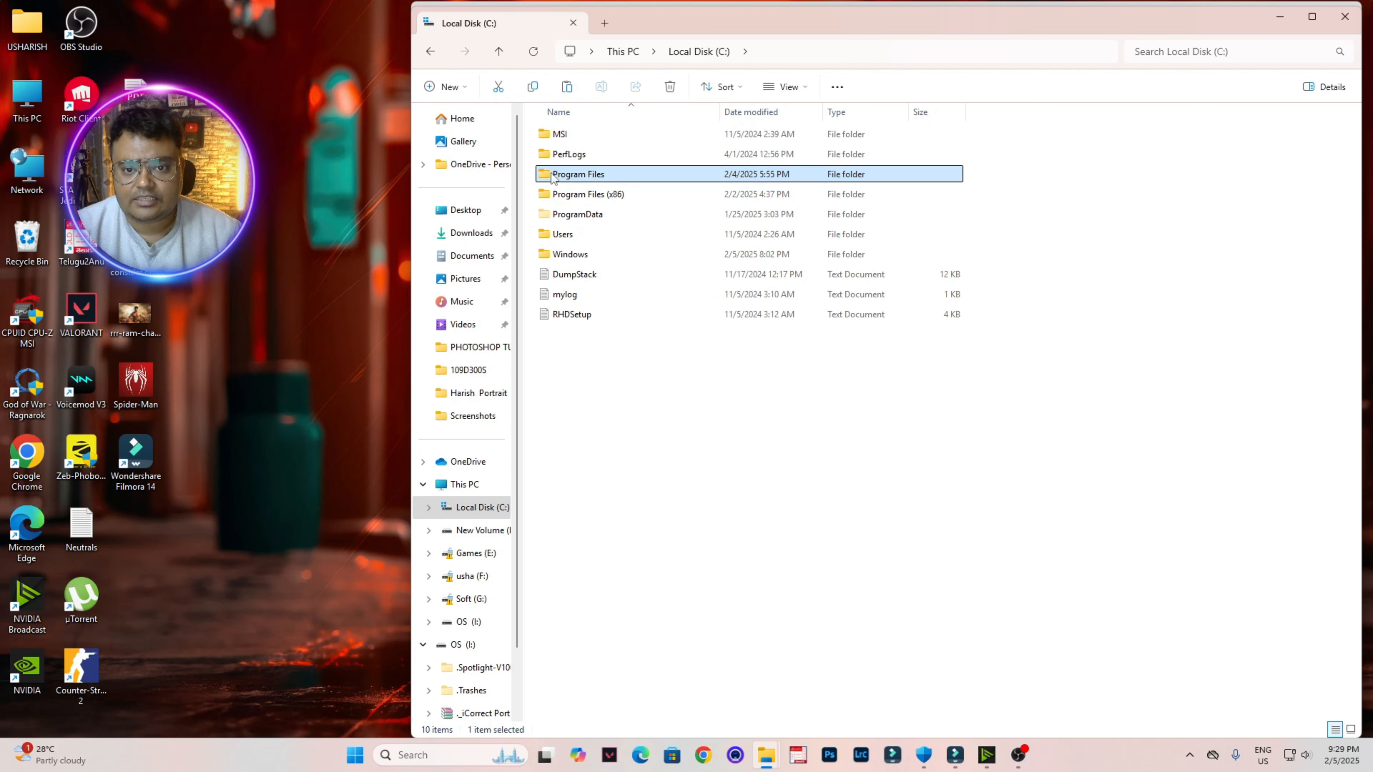
double_click(659, 178)
left_click(639, 135)
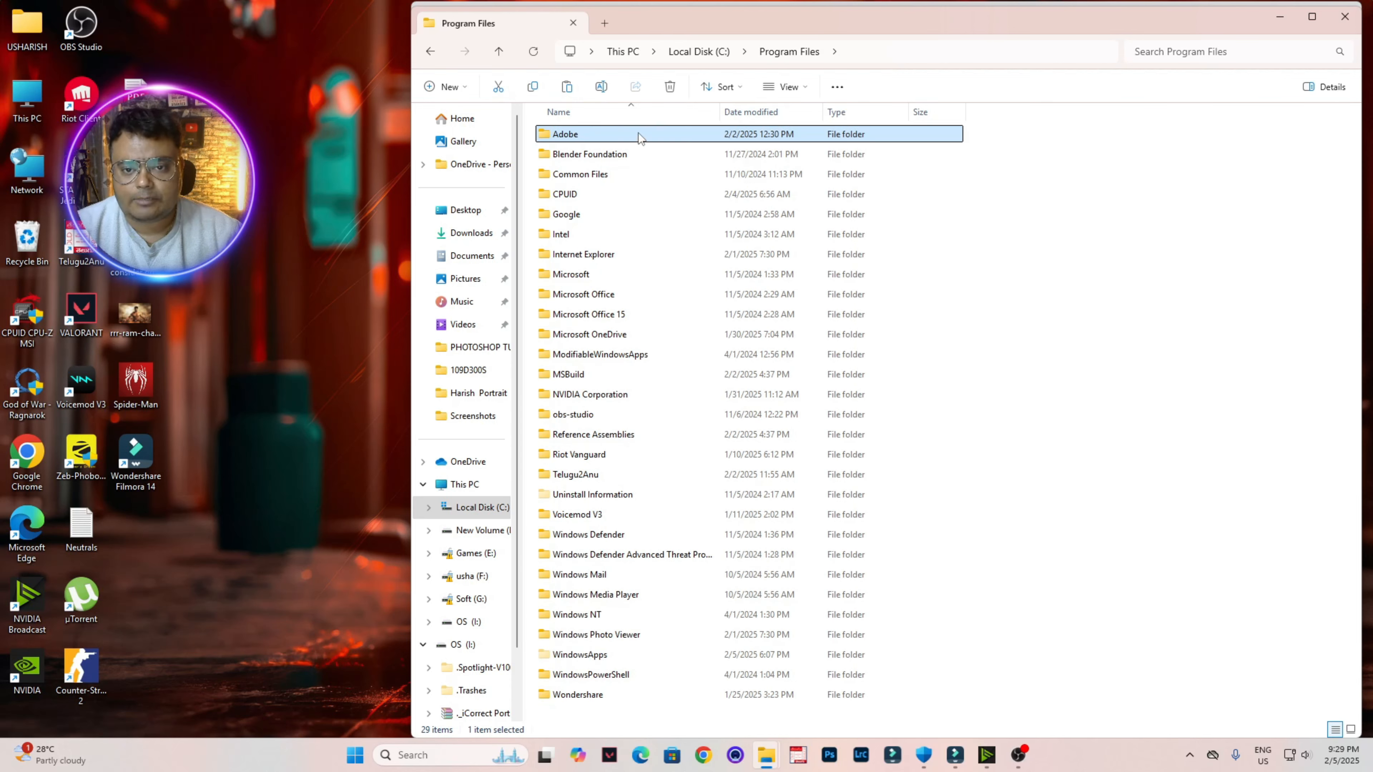
double_click(616, 136)
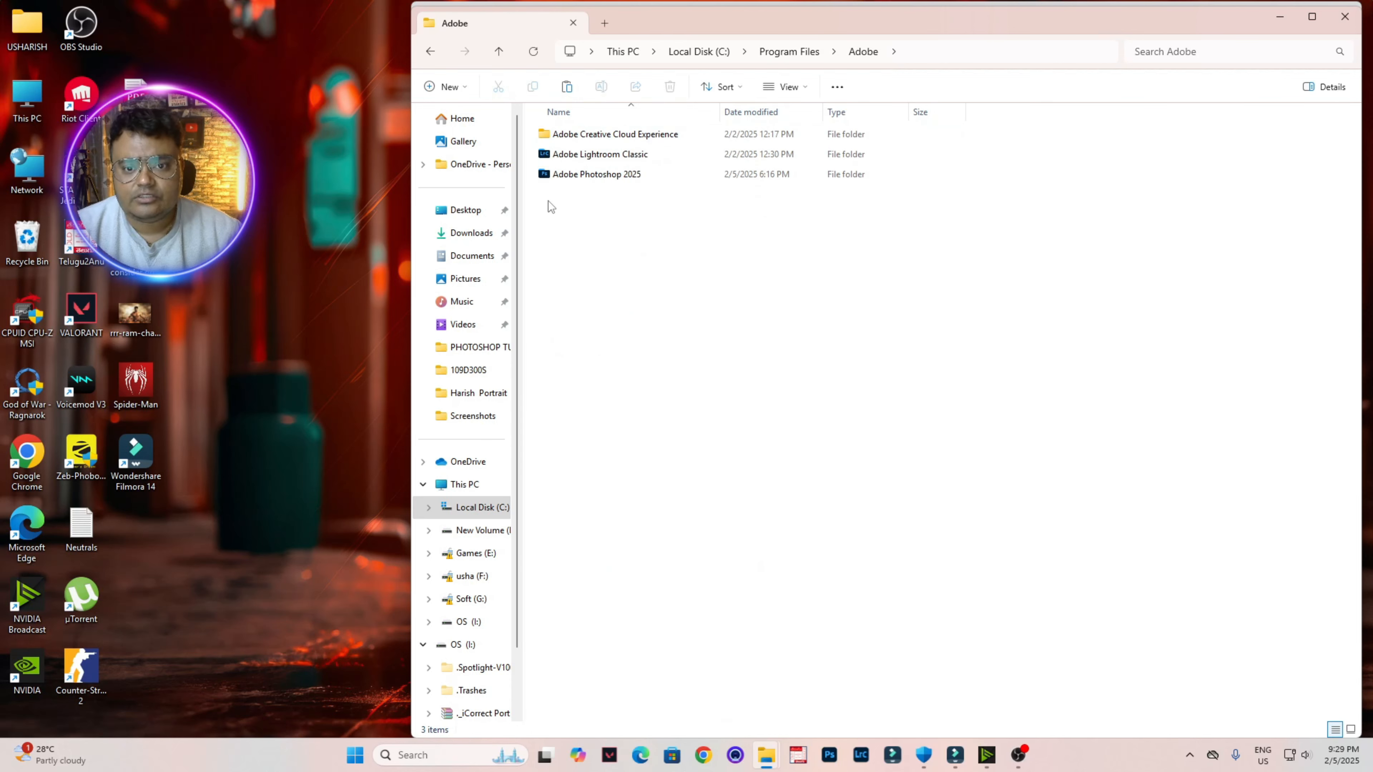
left_click(594, 178)
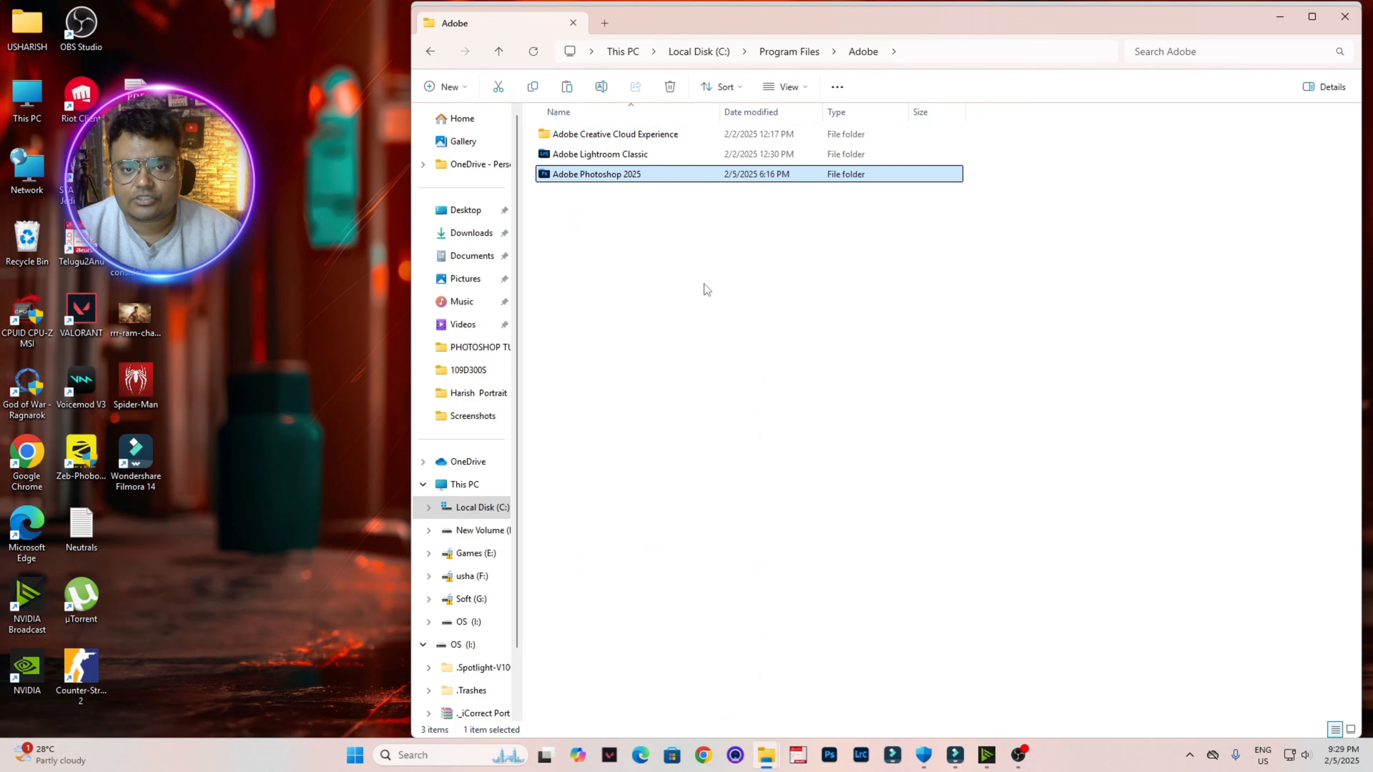
double_click(595, 176)
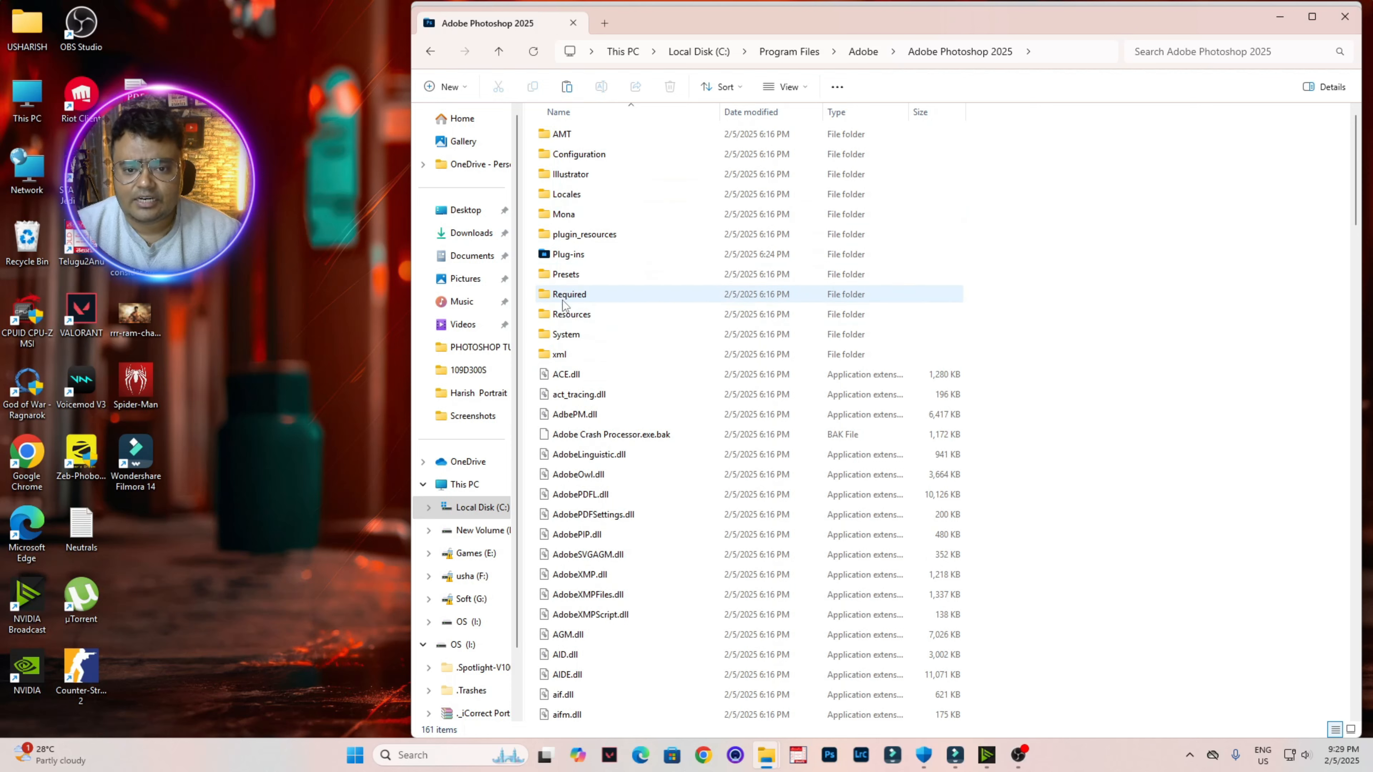
Step: Open the Effects folder inside Required > Plug-ins of the Adobe Photoshop 2025 folder
left_click(639, 300)
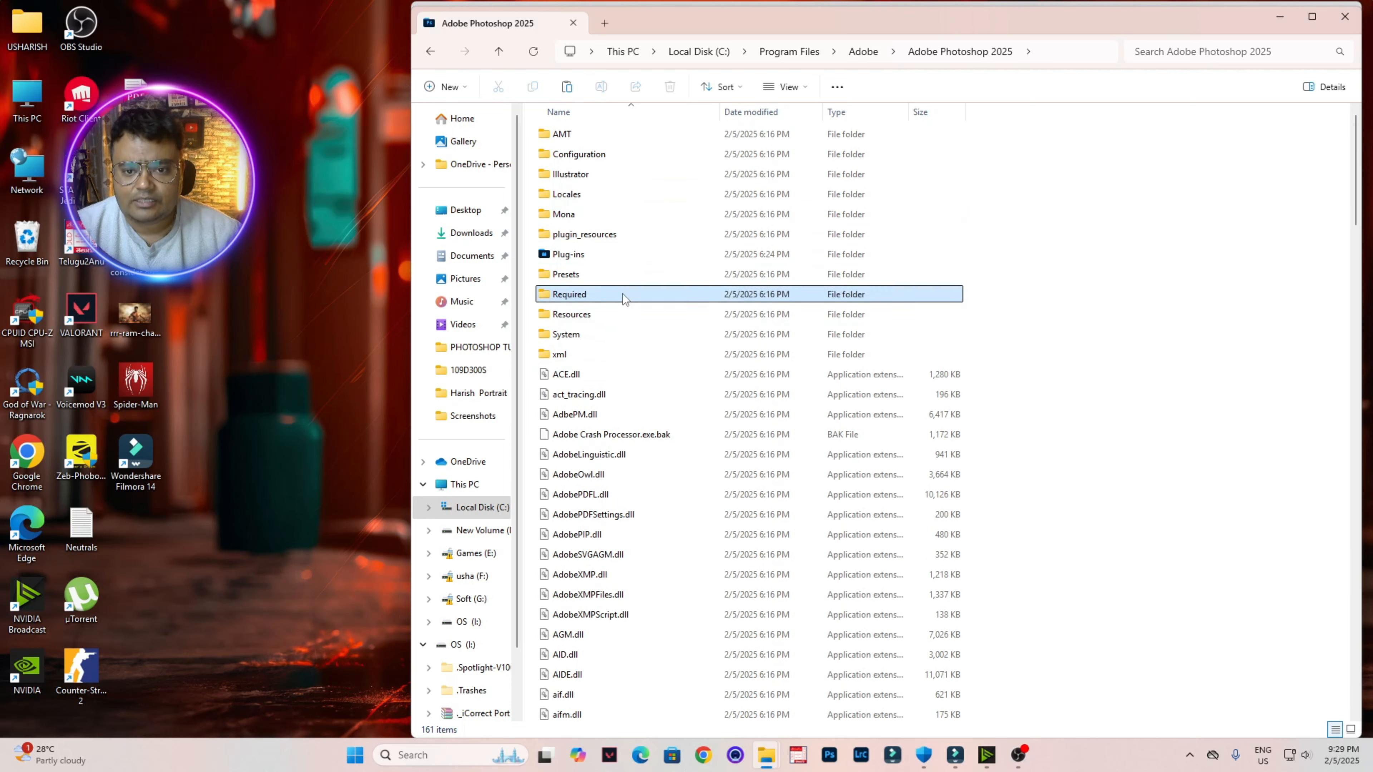
double_click(641, 299)
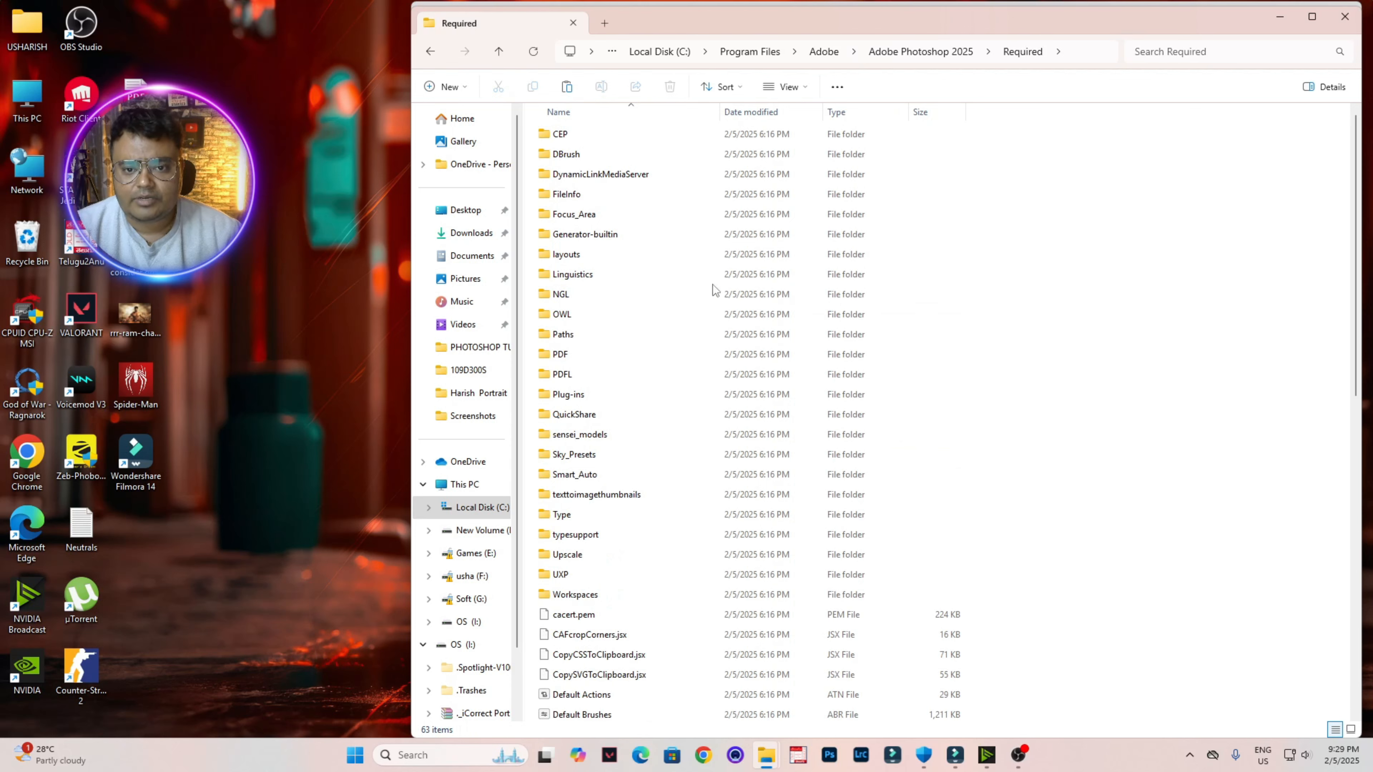
left_click(668, 401)
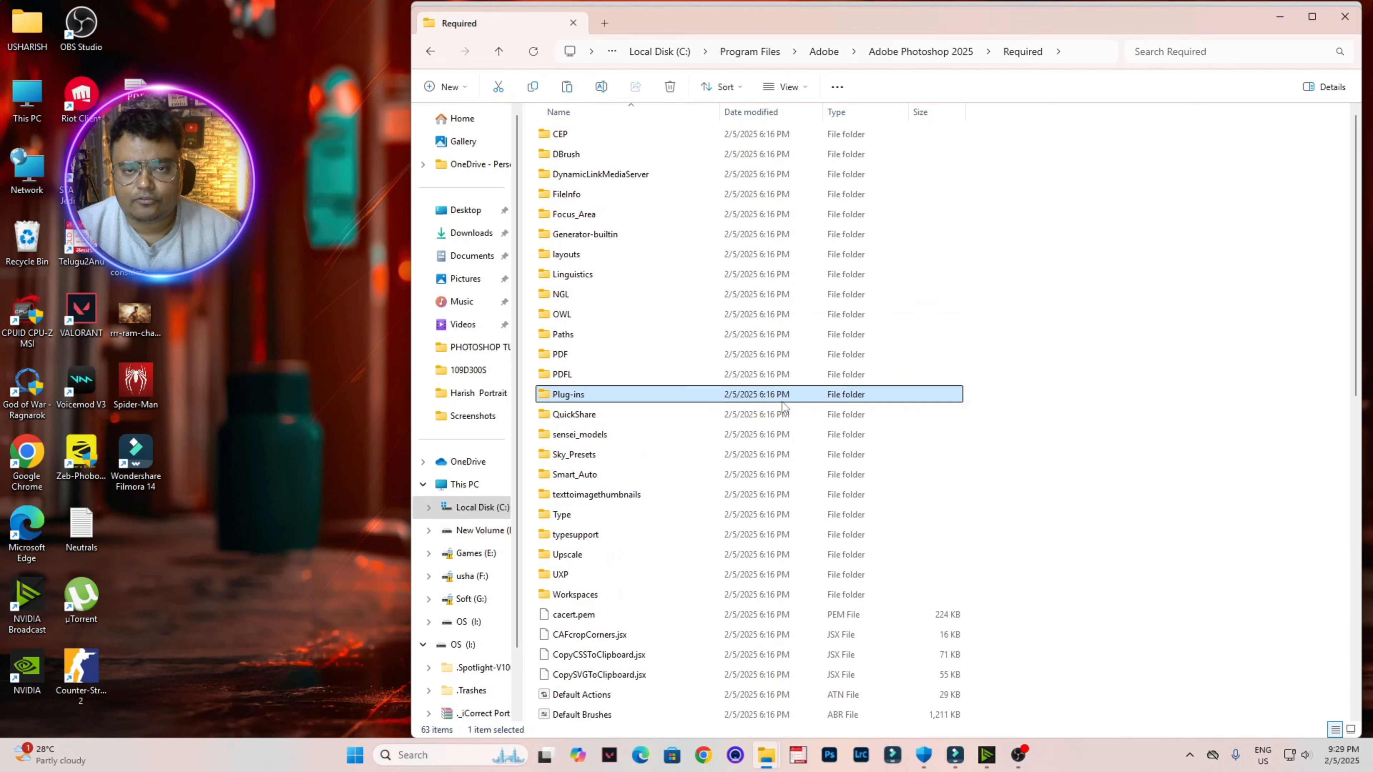
double_click(638, 396)
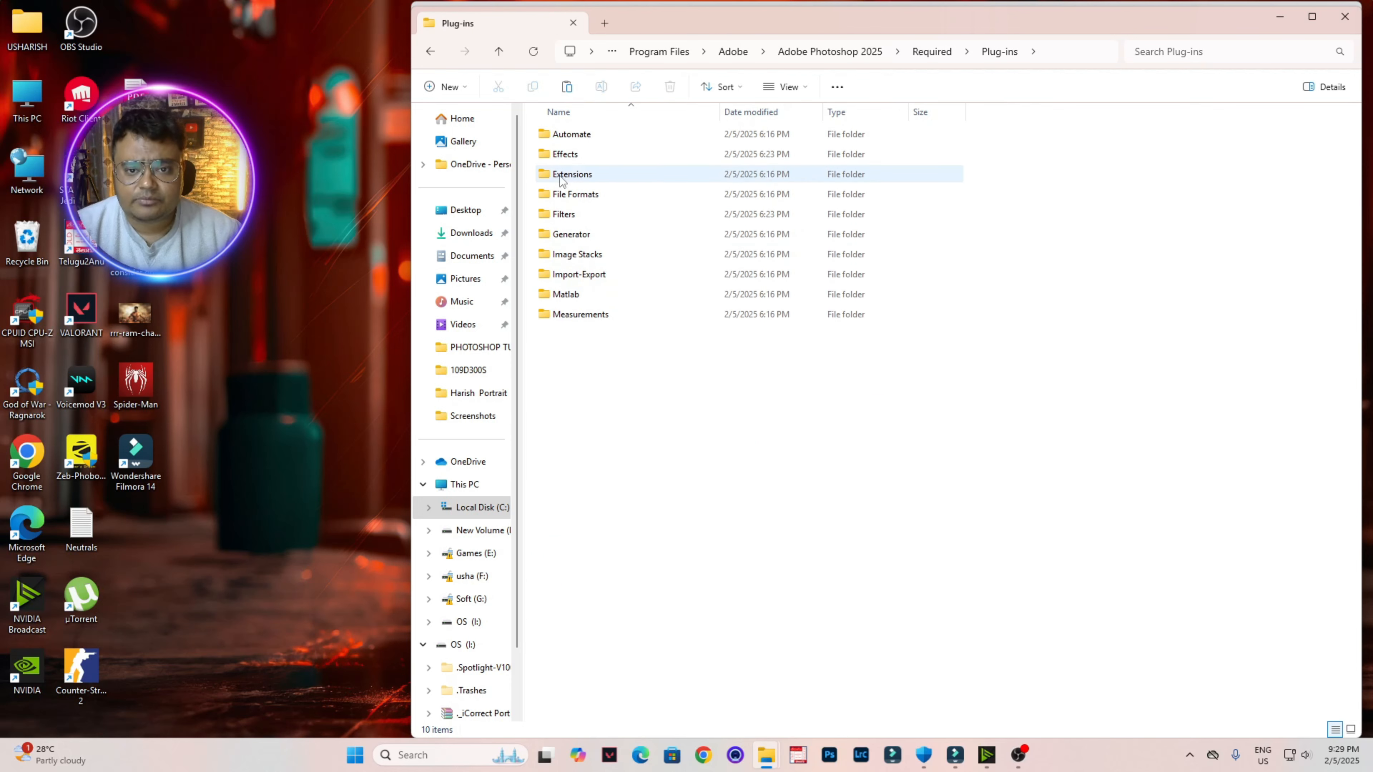
double_click(602, 155)
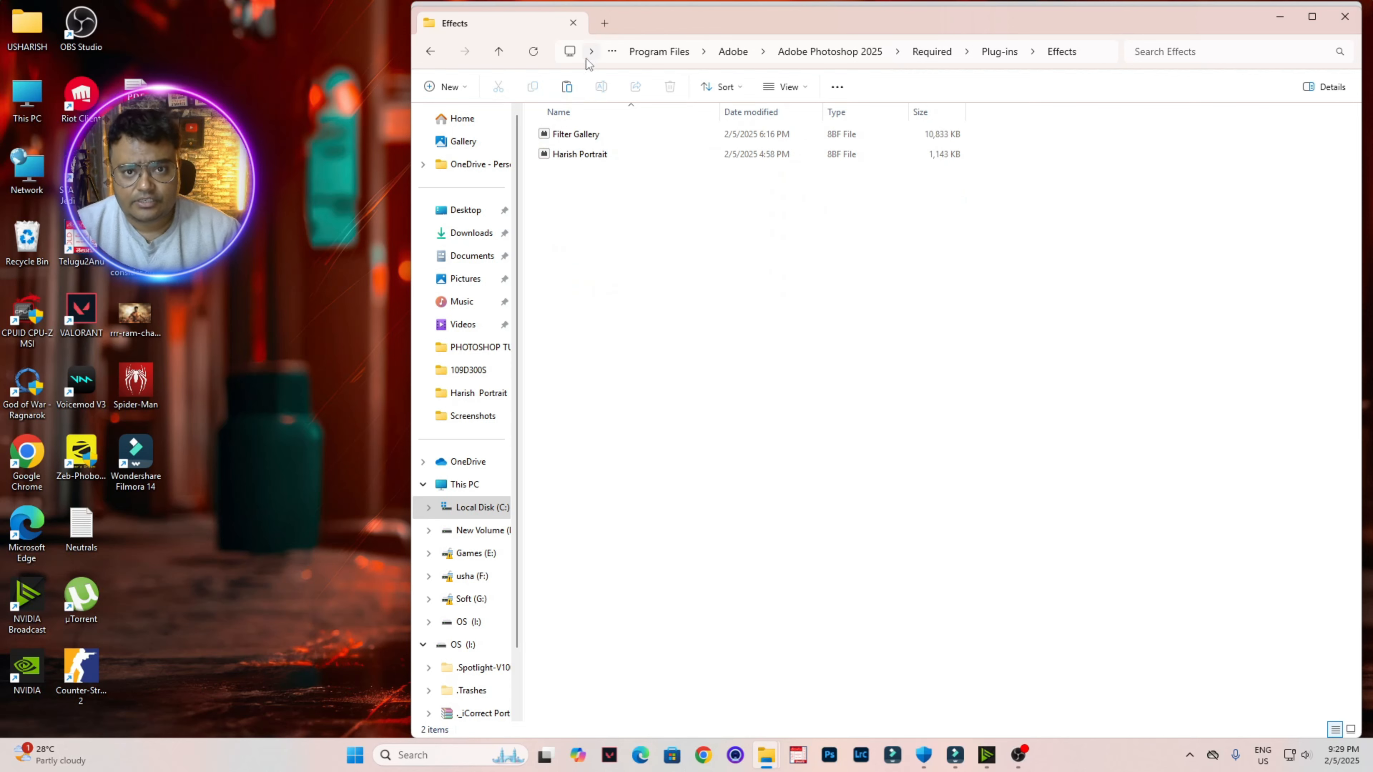
Step: Paste the copied portrait .8bf plug-in into the Effects folder, replacing the existing file and granting administrator permission
key("ctrl+v")
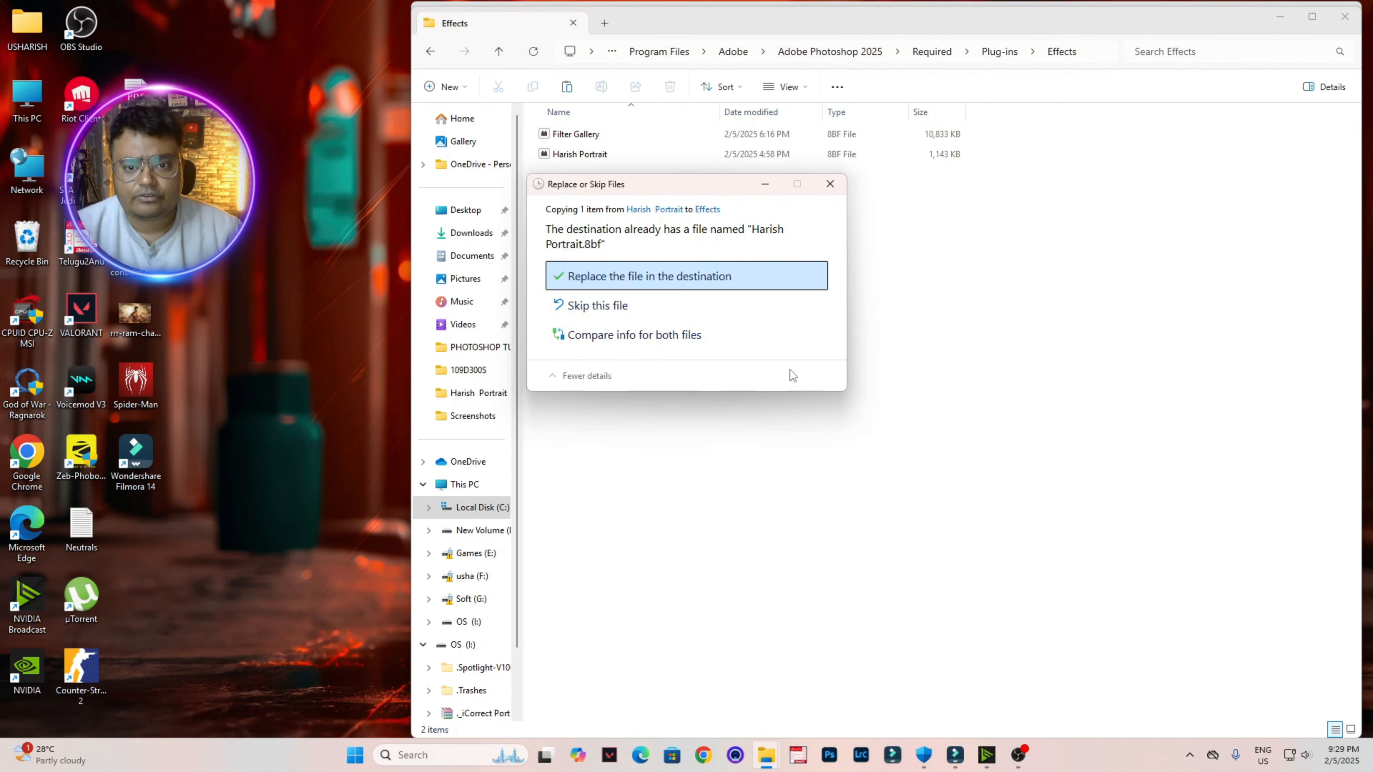
left_click(630, 278)
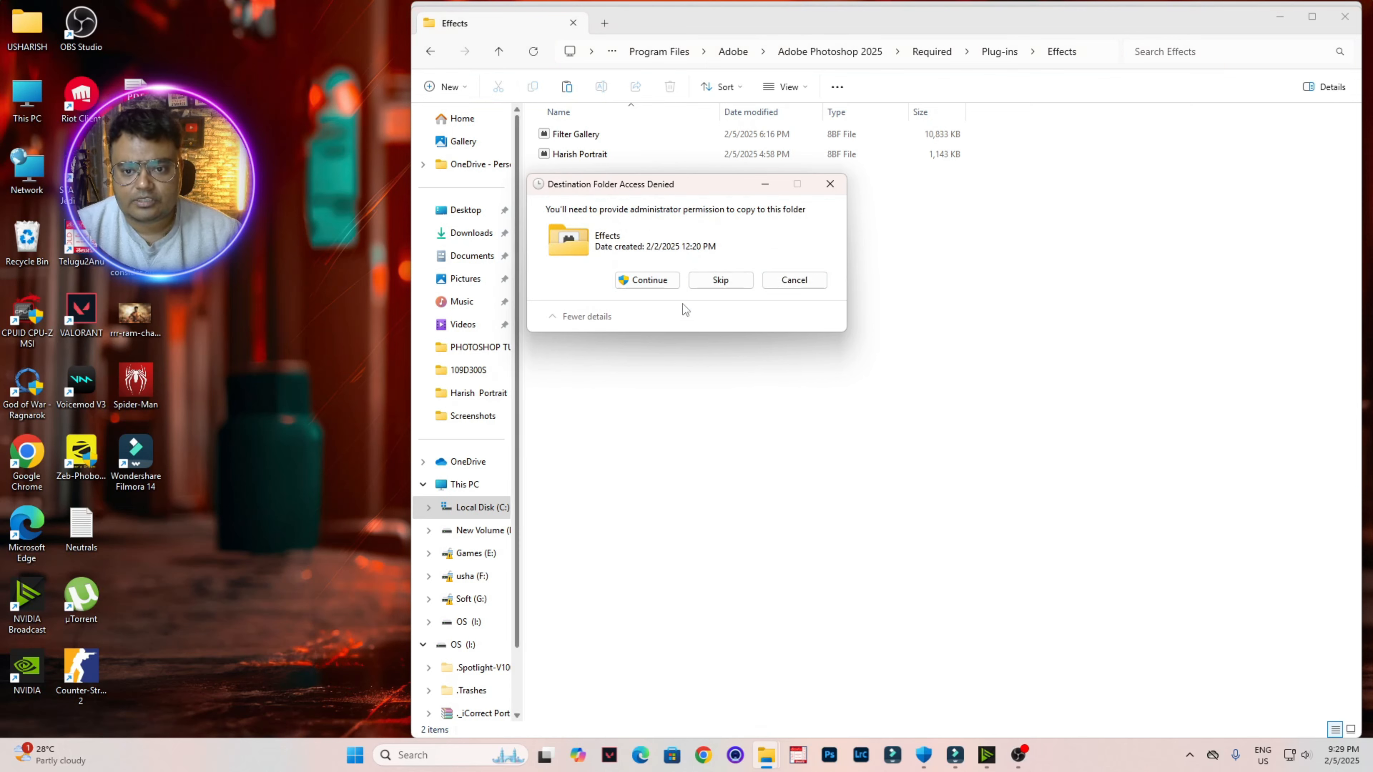
left_click(648, 280)
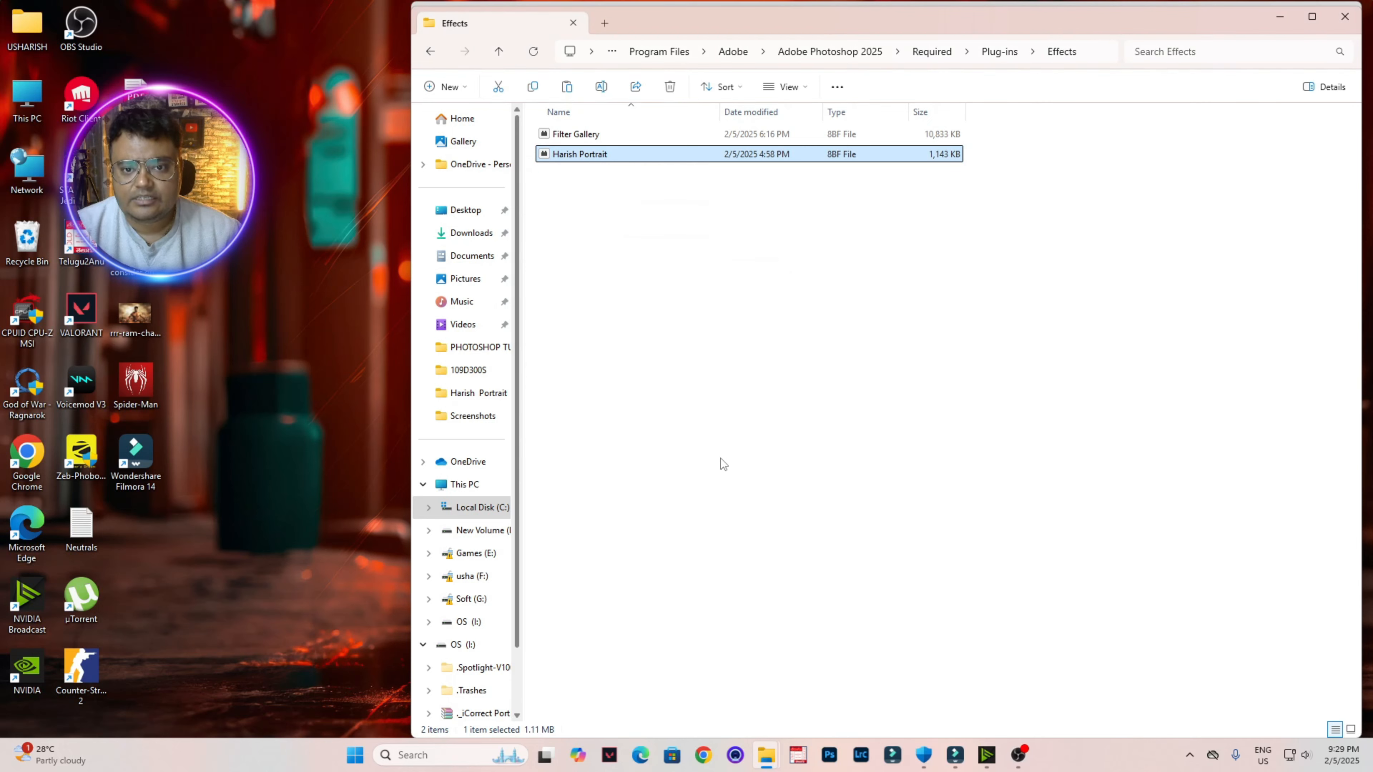
left_click(723, 464)
Step: Paste the same portrait .8bf plug-in into the neighbouring Filters folder, replacing the existing file with administrator permission
left_click(431, 52)
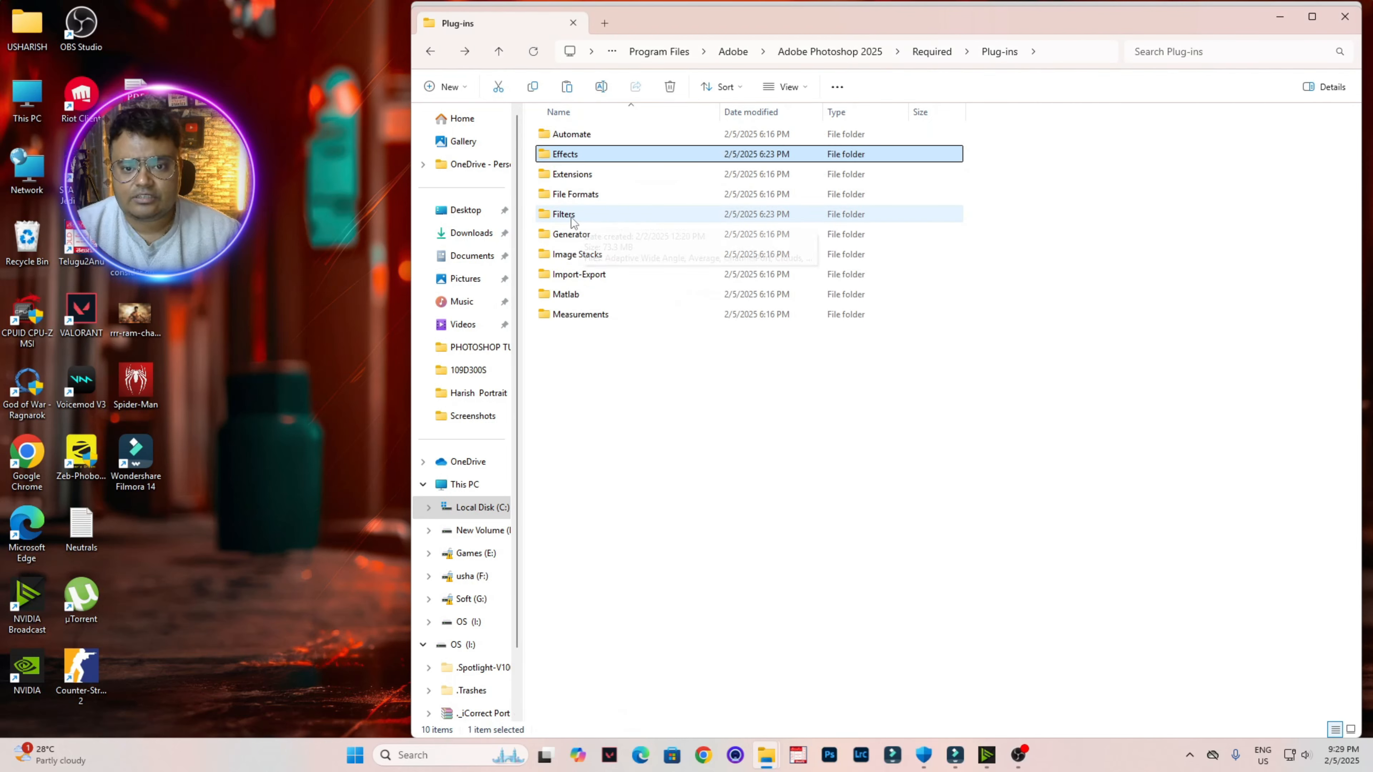
double_click(606, 215)
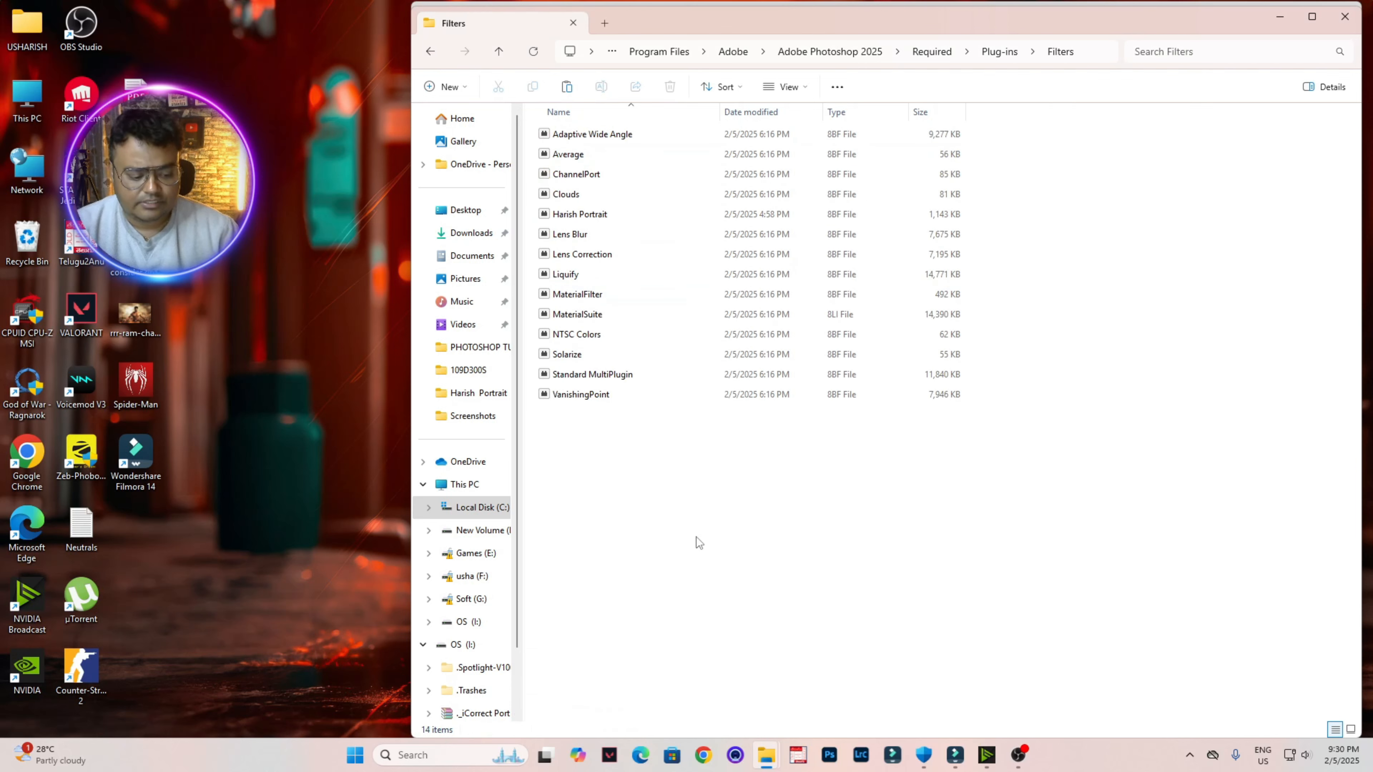
key("ctrl+v")
left_click(670, 274)
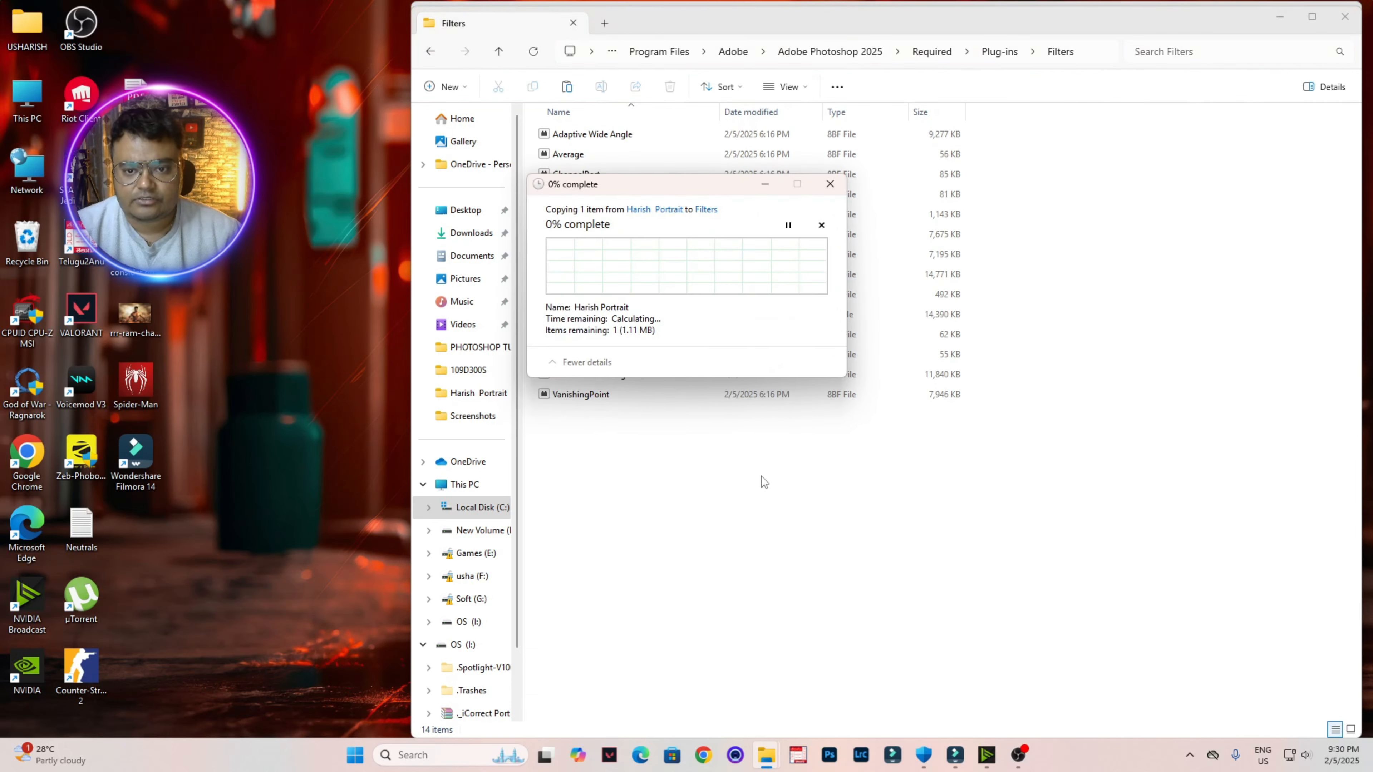
left_click(651, 283)
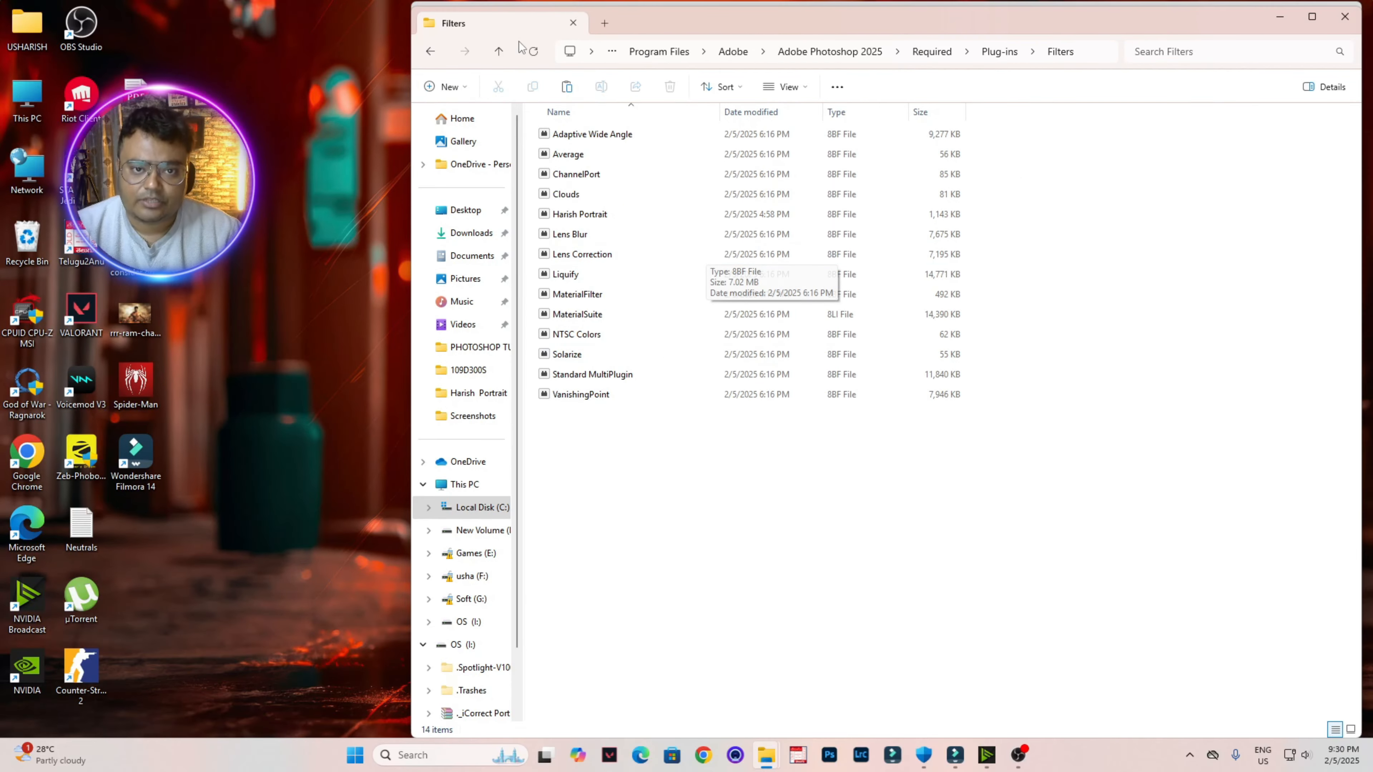
Step: Return to the Adobe Photoshop 2025 folder and open the Plug-ins folder directly inside it
left_click(429, 53)
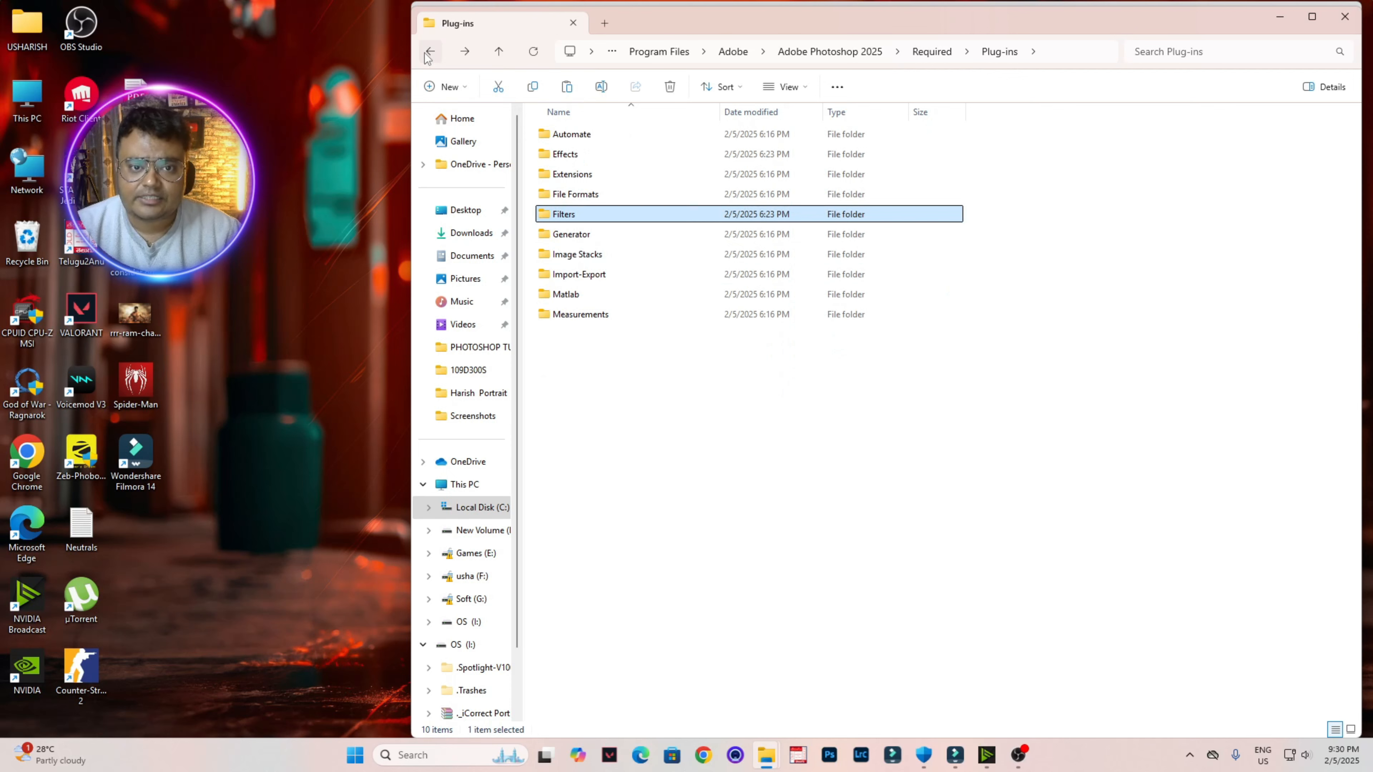
left_click(429, 52)
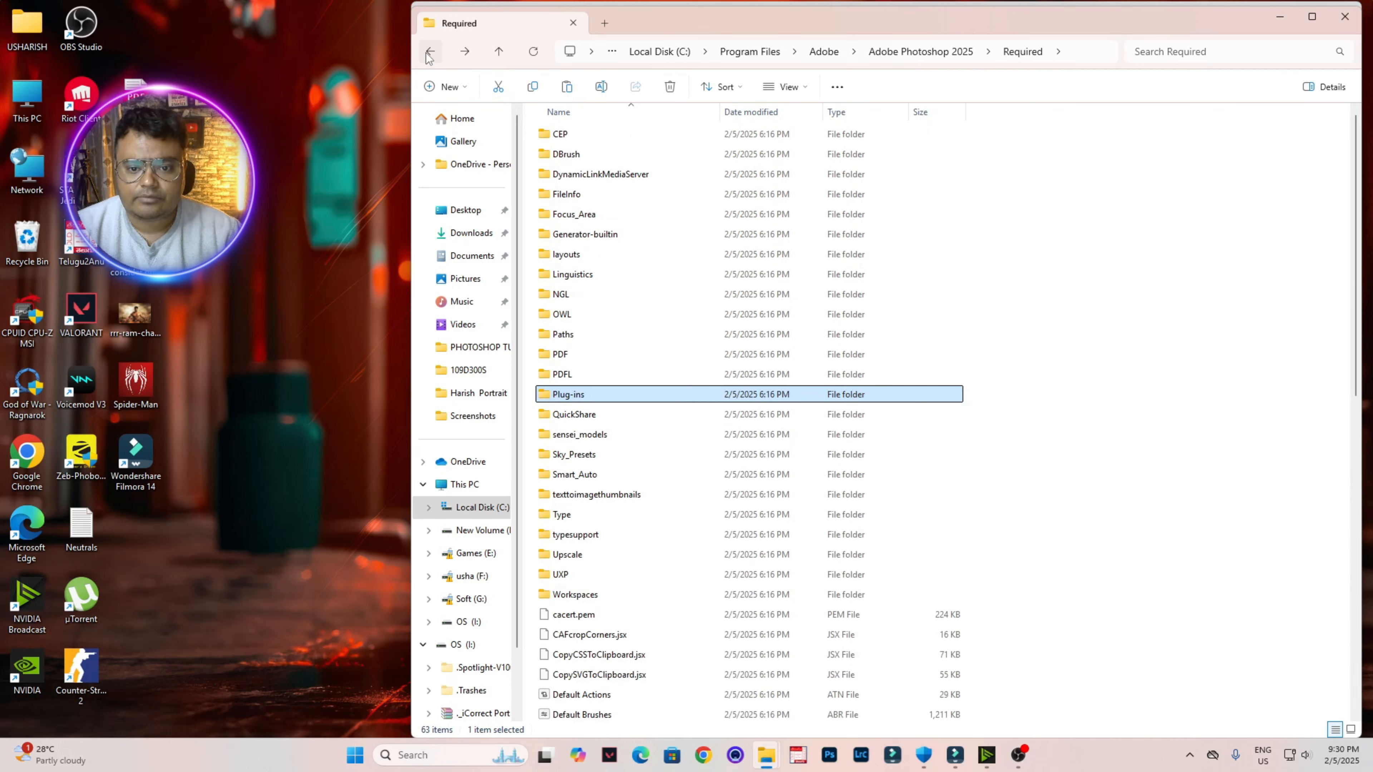
left_click(429, 53)
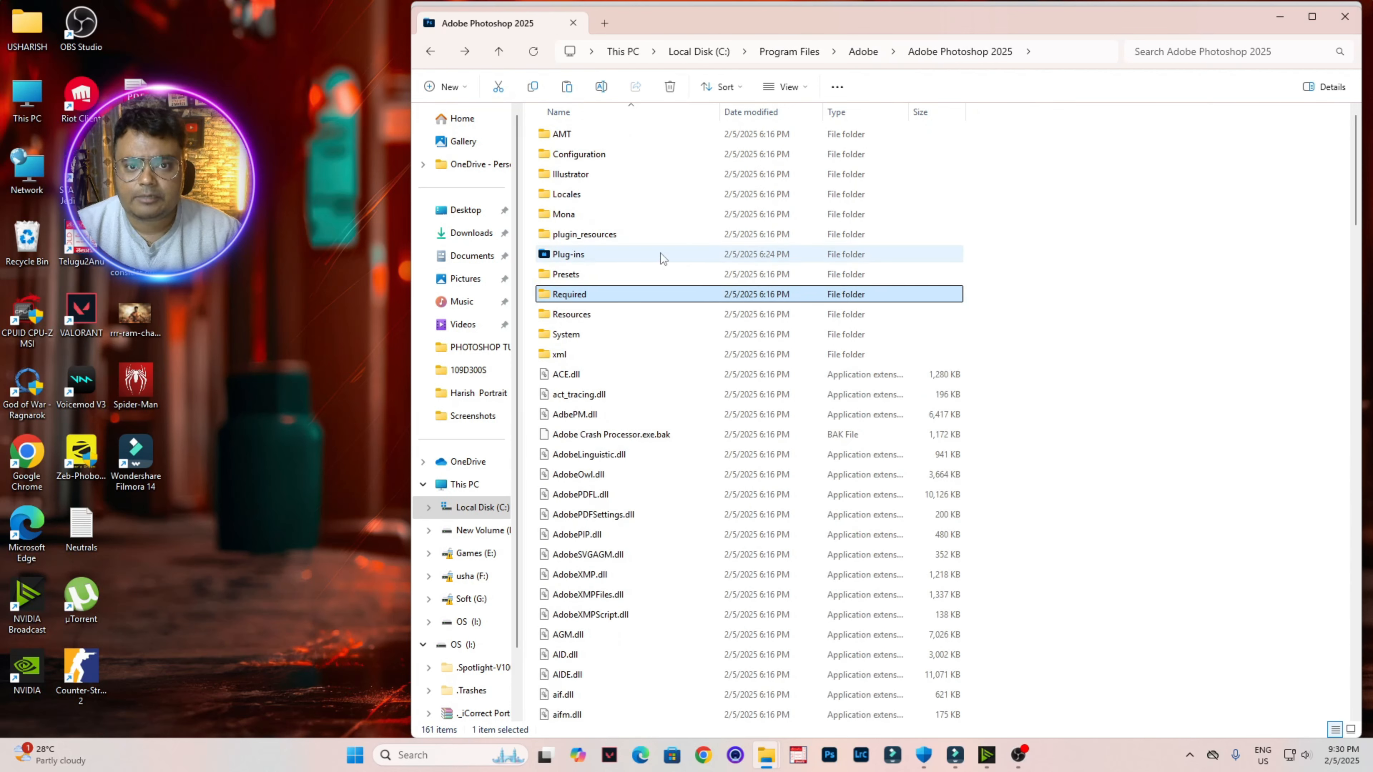
left_click(622, 252)
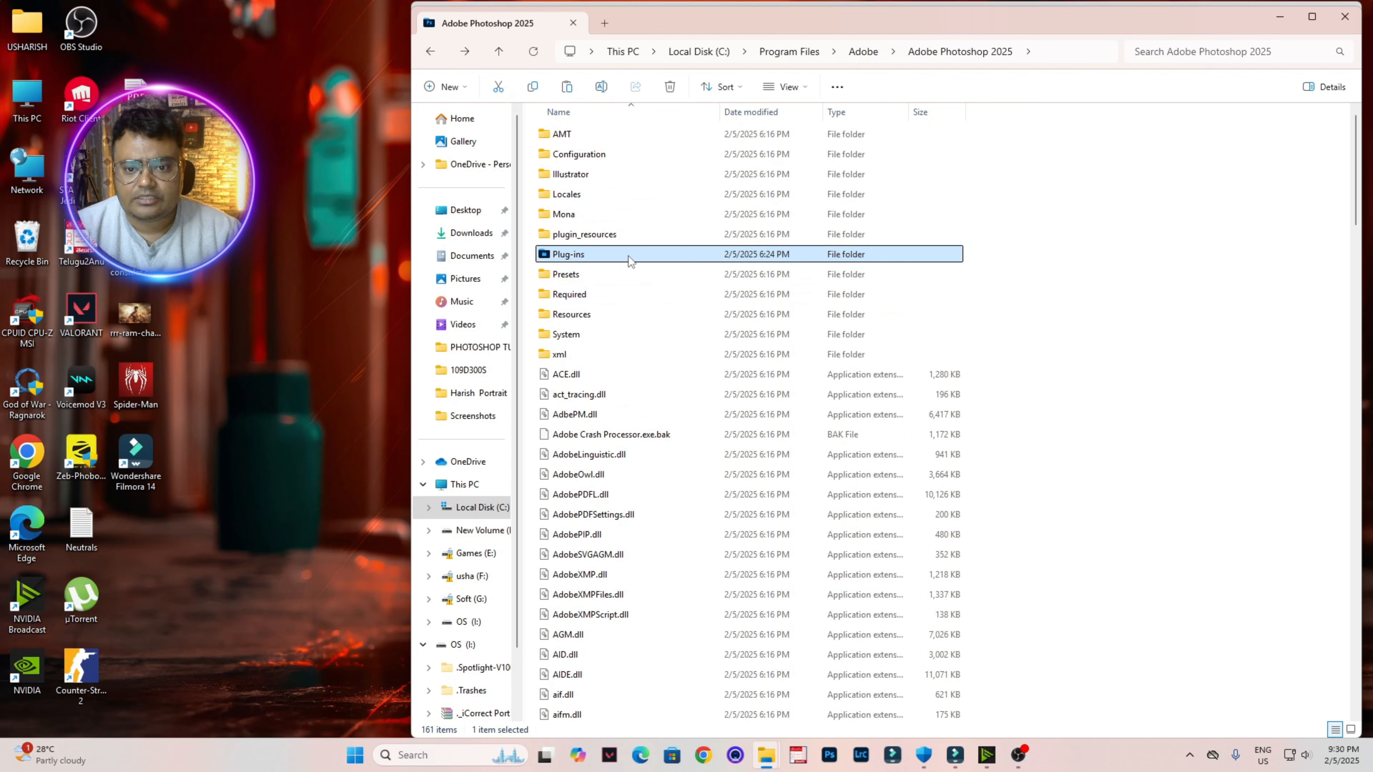
double_click(629, 255)
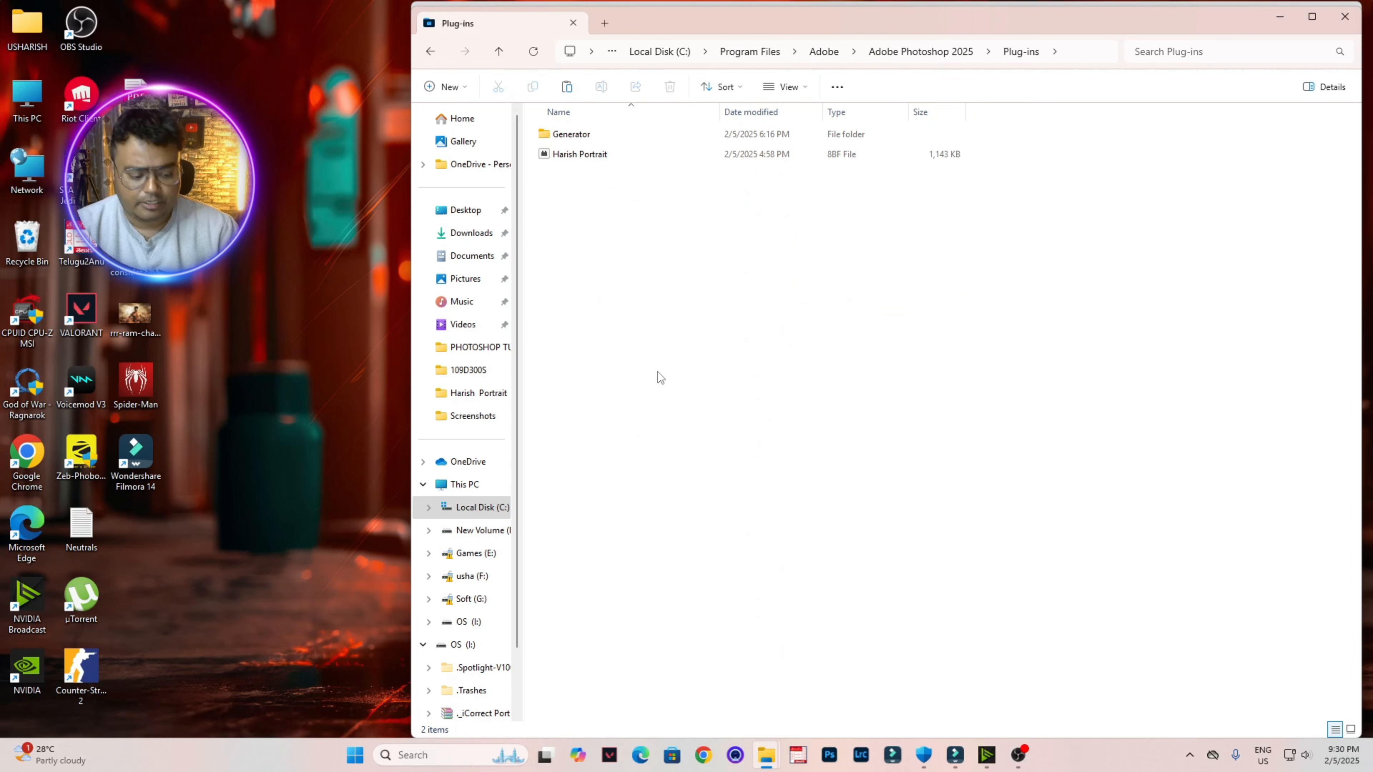
Step: Paste the portrait .8bf plug-in into this main Plug-ins folder, replacing the existing file with administrator permission
key("ctrl+v")
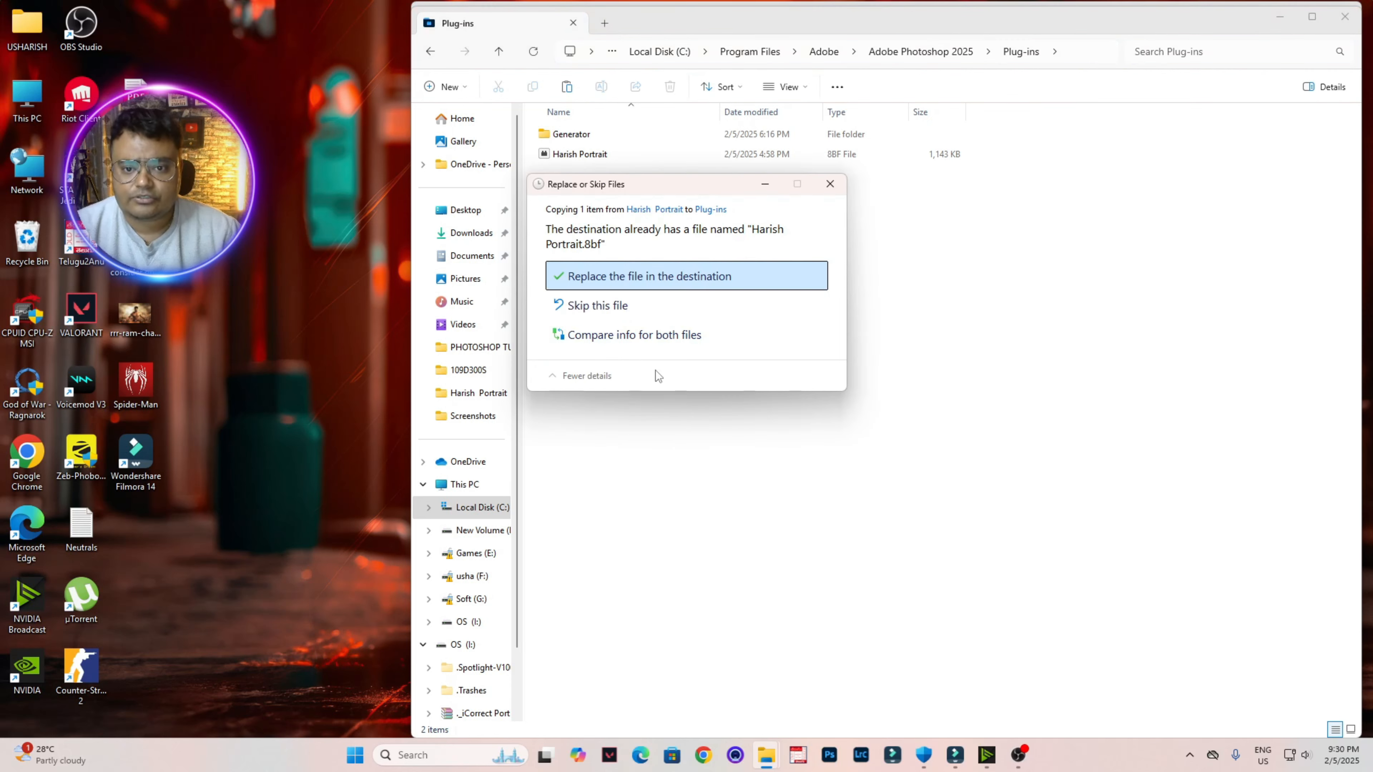
left_click(622, 275)
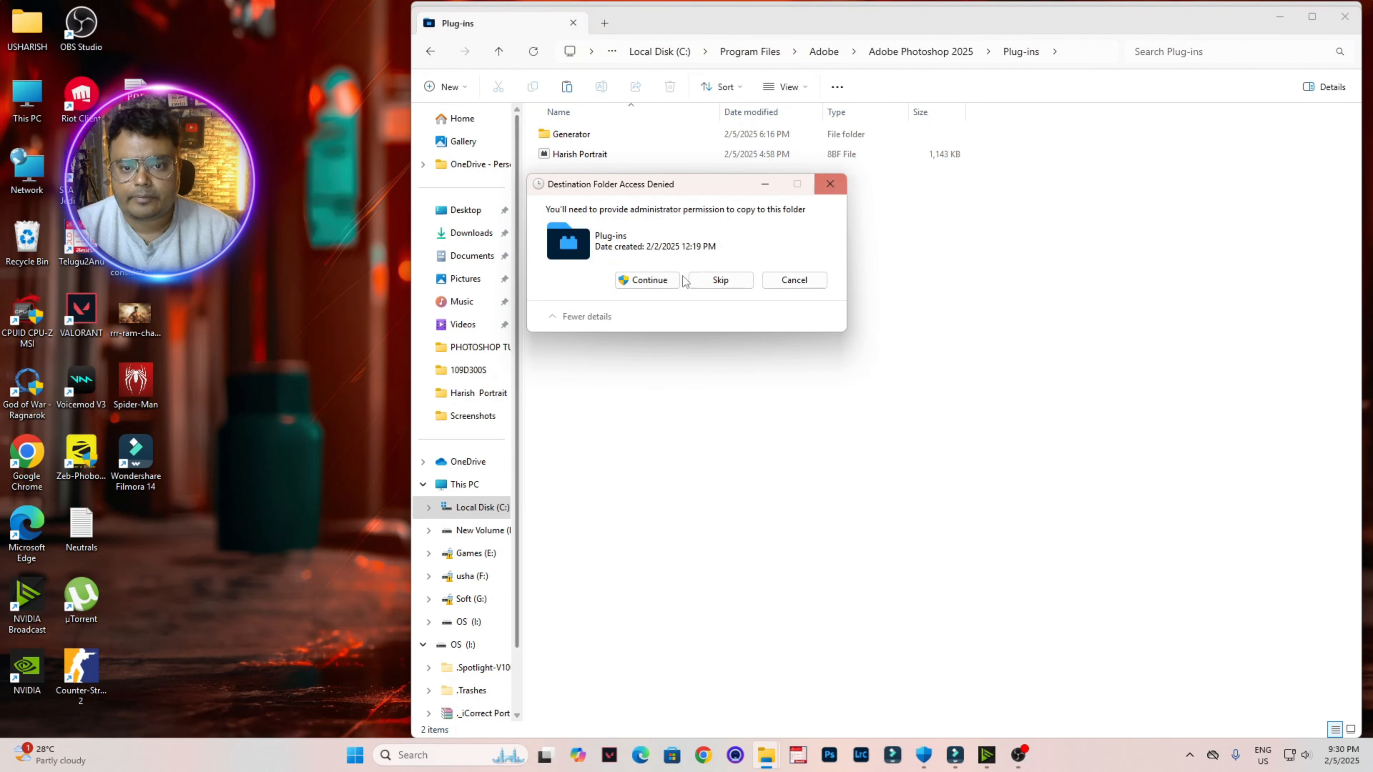
left_click(649, 280)
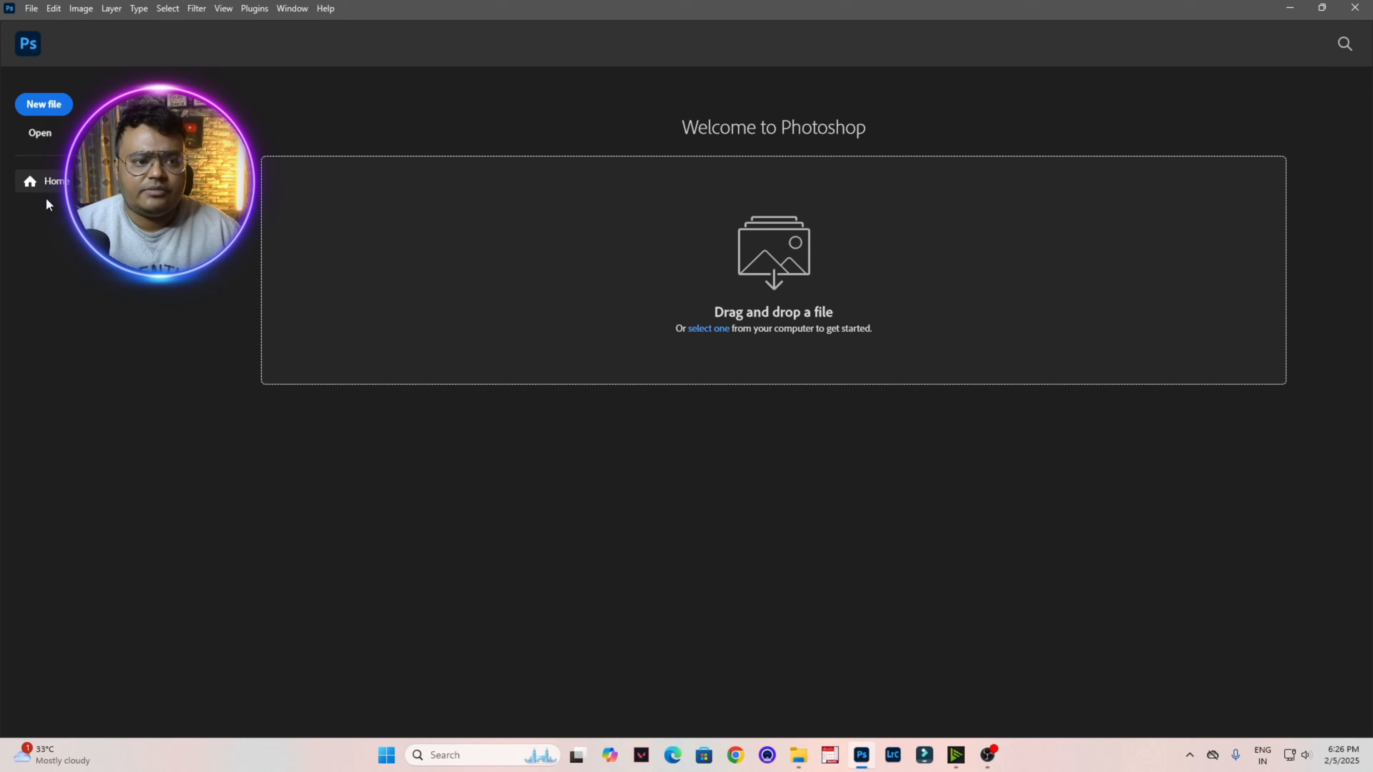
Step: In Photoshop, open the image "1x1_same_type_of_image_with_dull_col (1)" from the Downloads folder
left_click(40, 133)
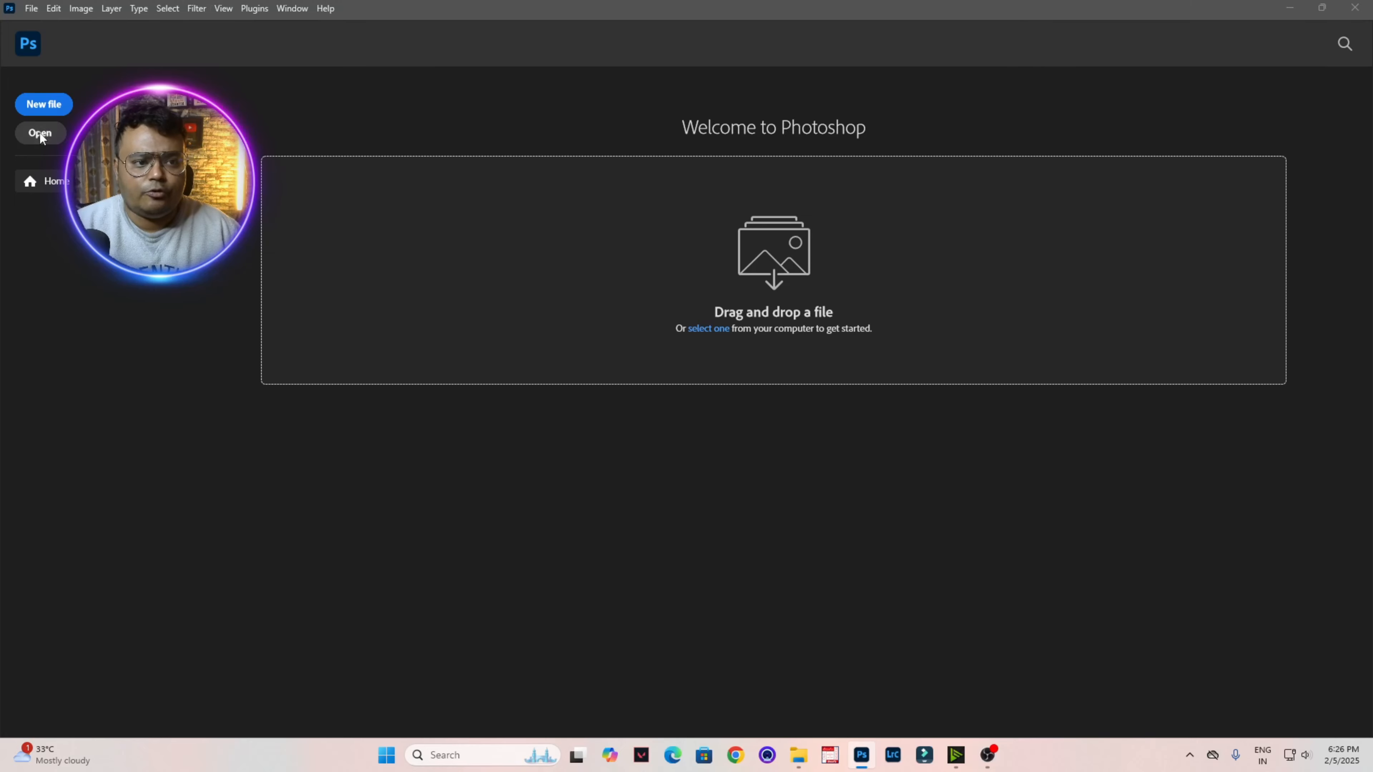
left_click(56, 165)
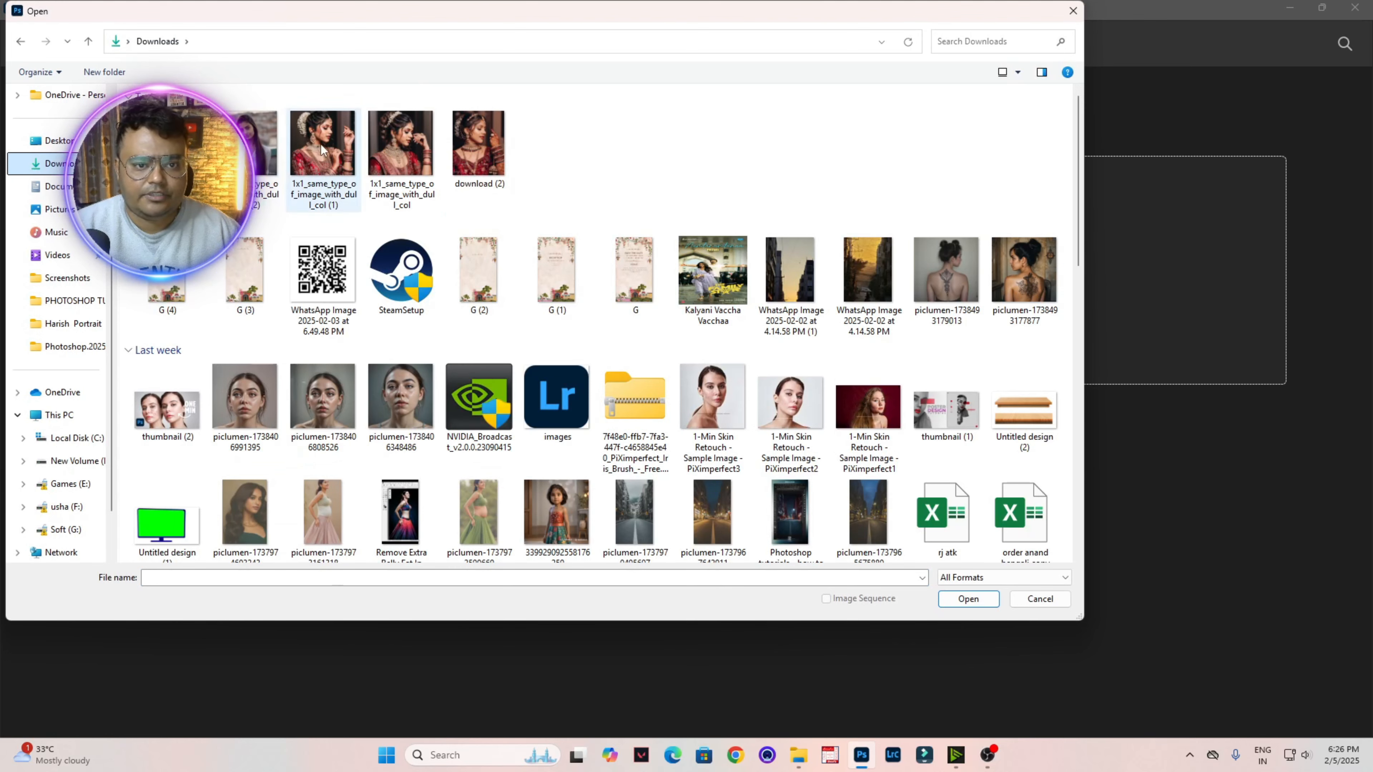
left_click(323, 162)
left_click(962, 598)
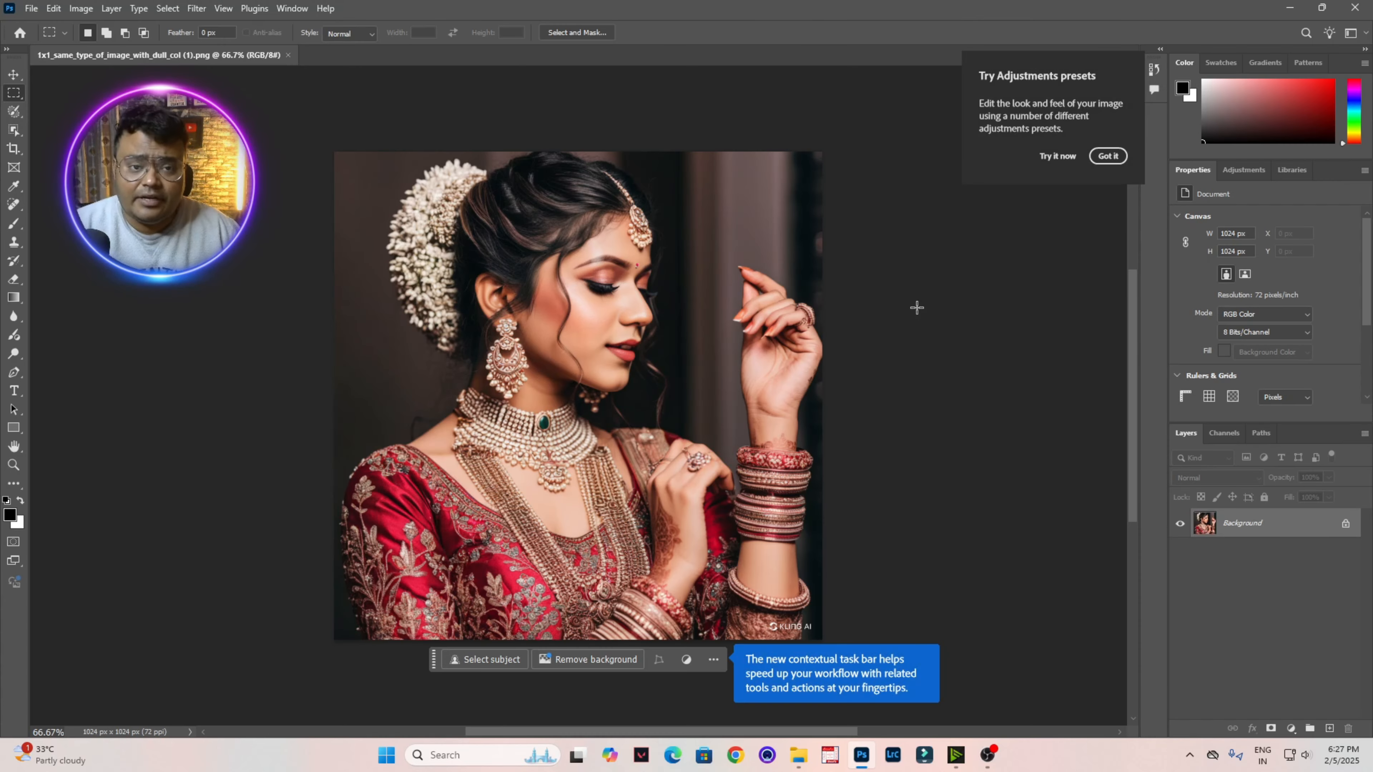
Step: Launch the PictoColor iCorrect Portrait 2.0 filter on the image and move its dialog clear of the subject's face
left_click(198, 11)
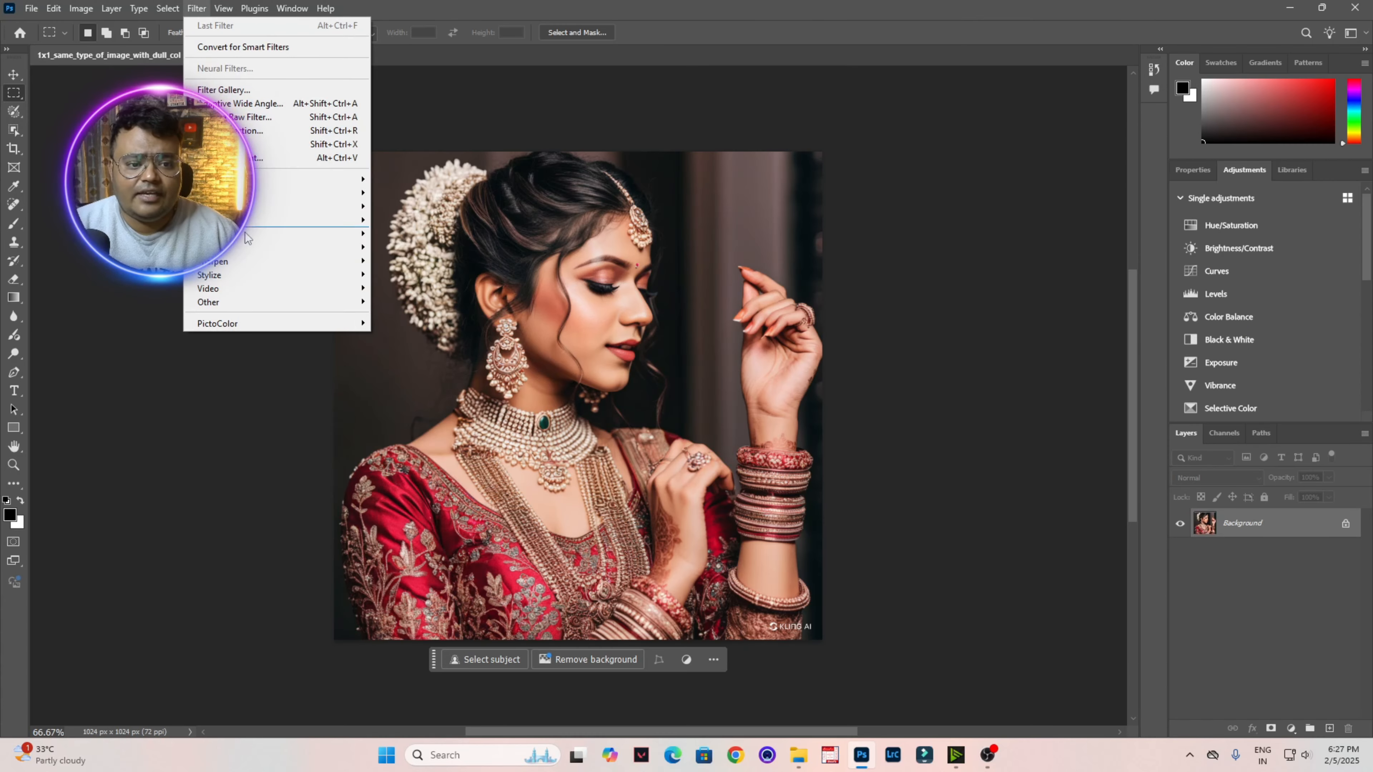
mouse_move(260, 324)
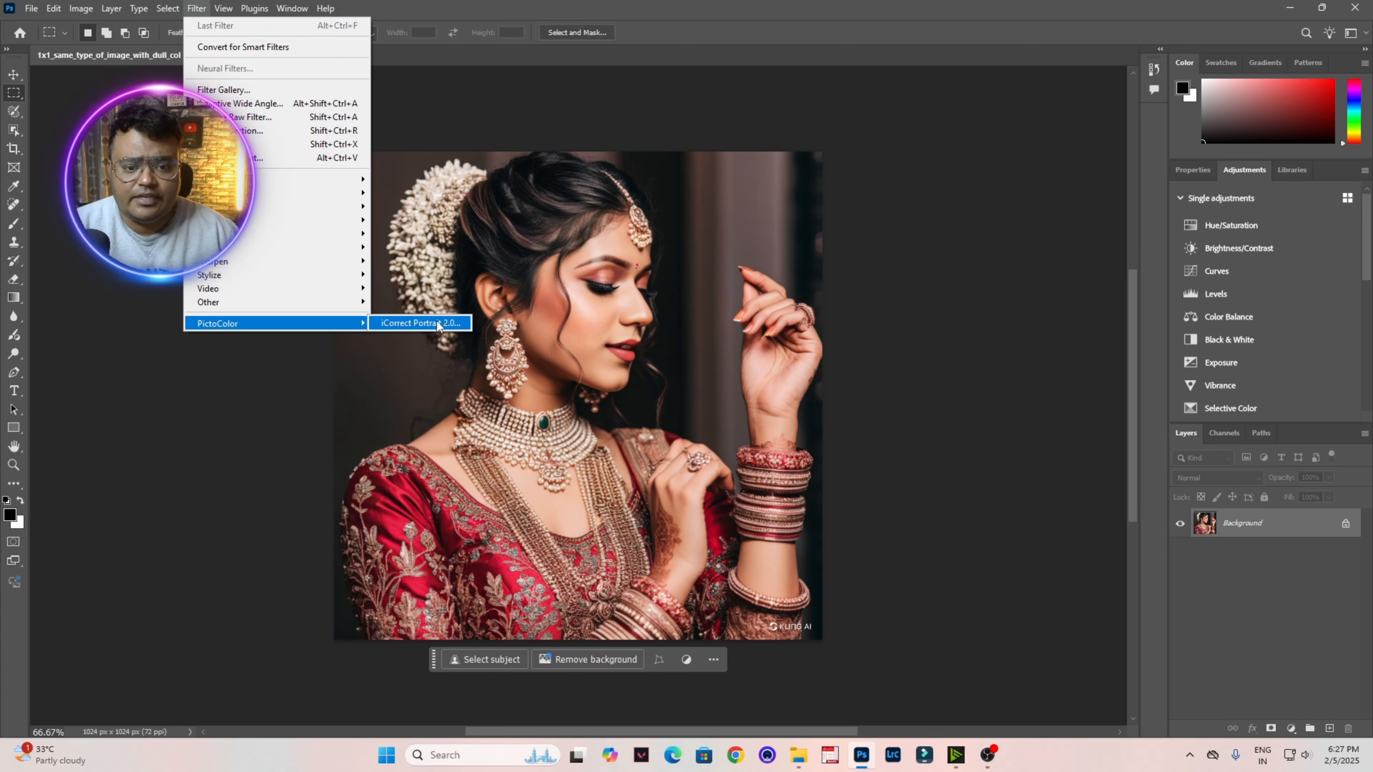
left_click(428, 324)
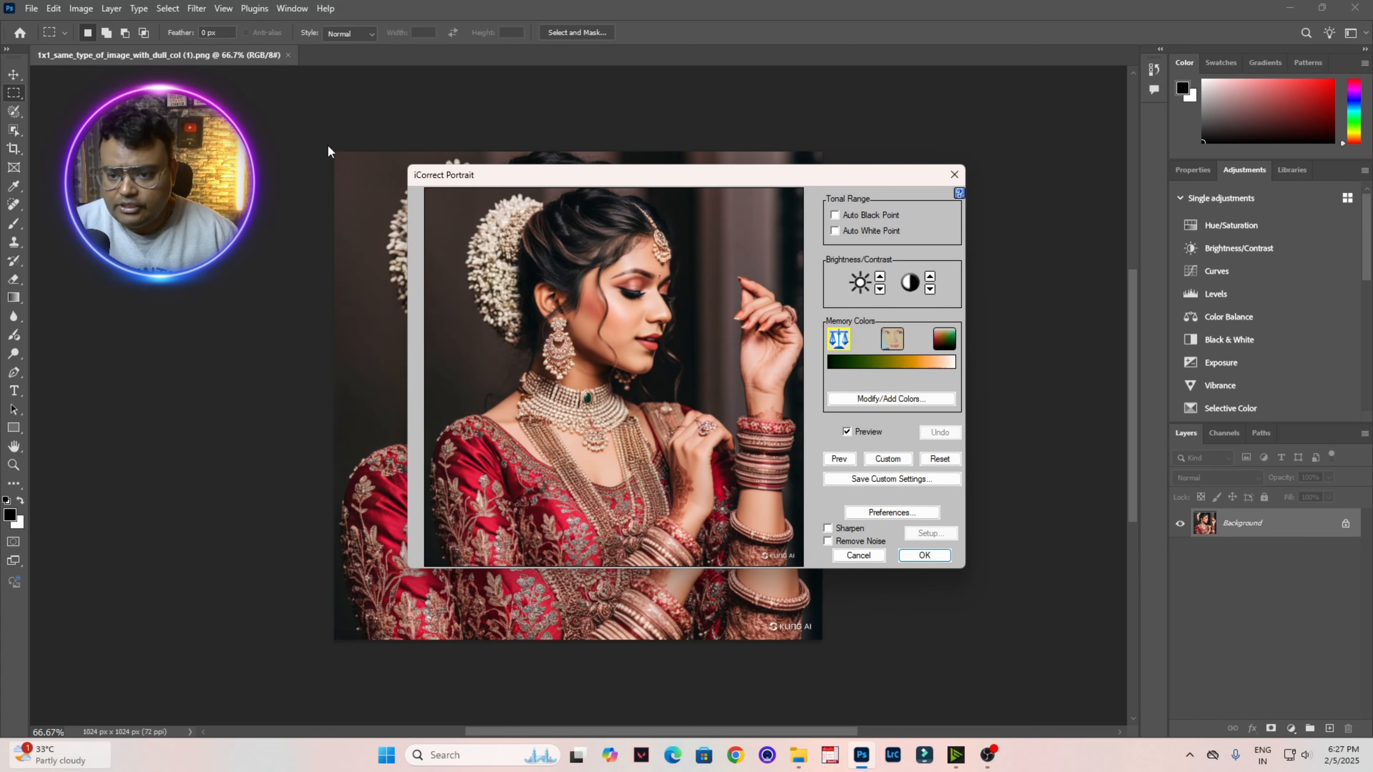
left_click_drag(626, 178, 778, 120)
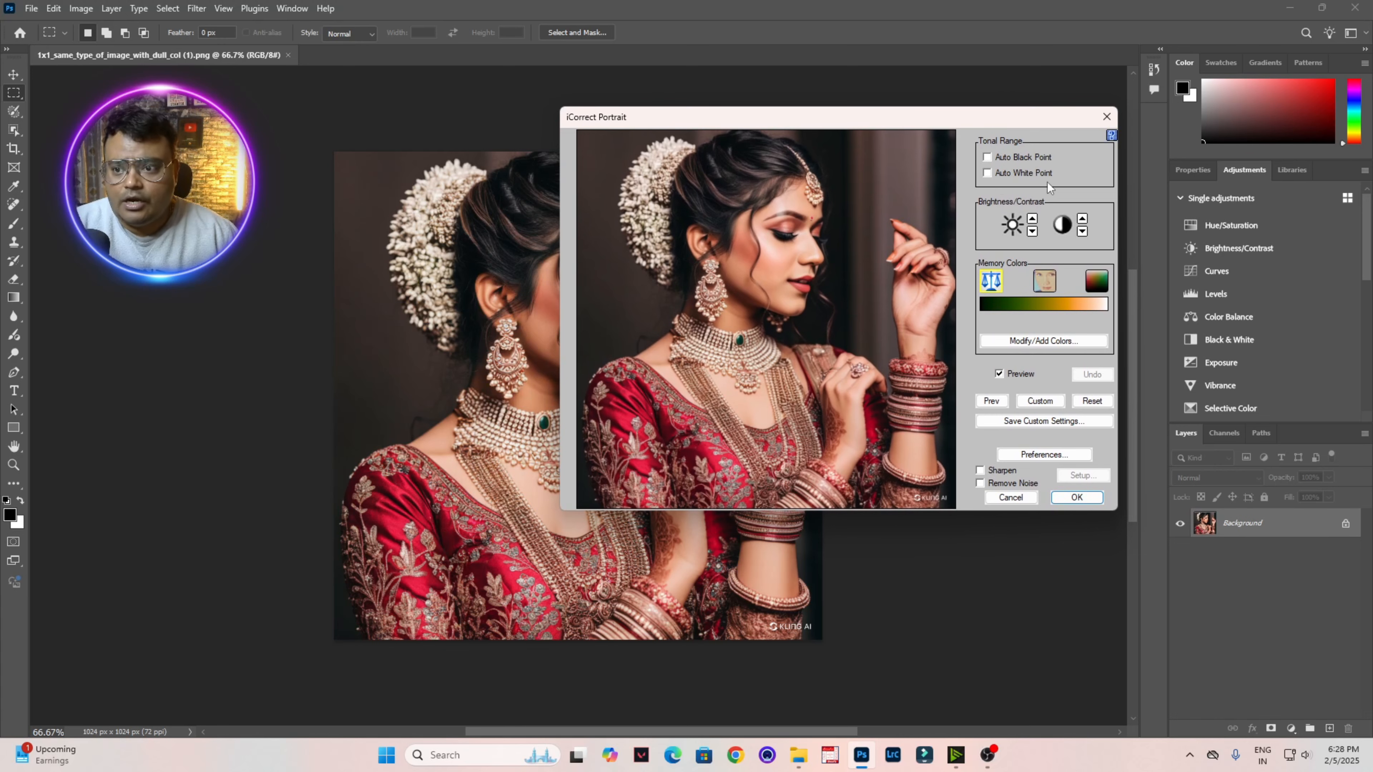
left_click_drag(762, 122, 916, 136)
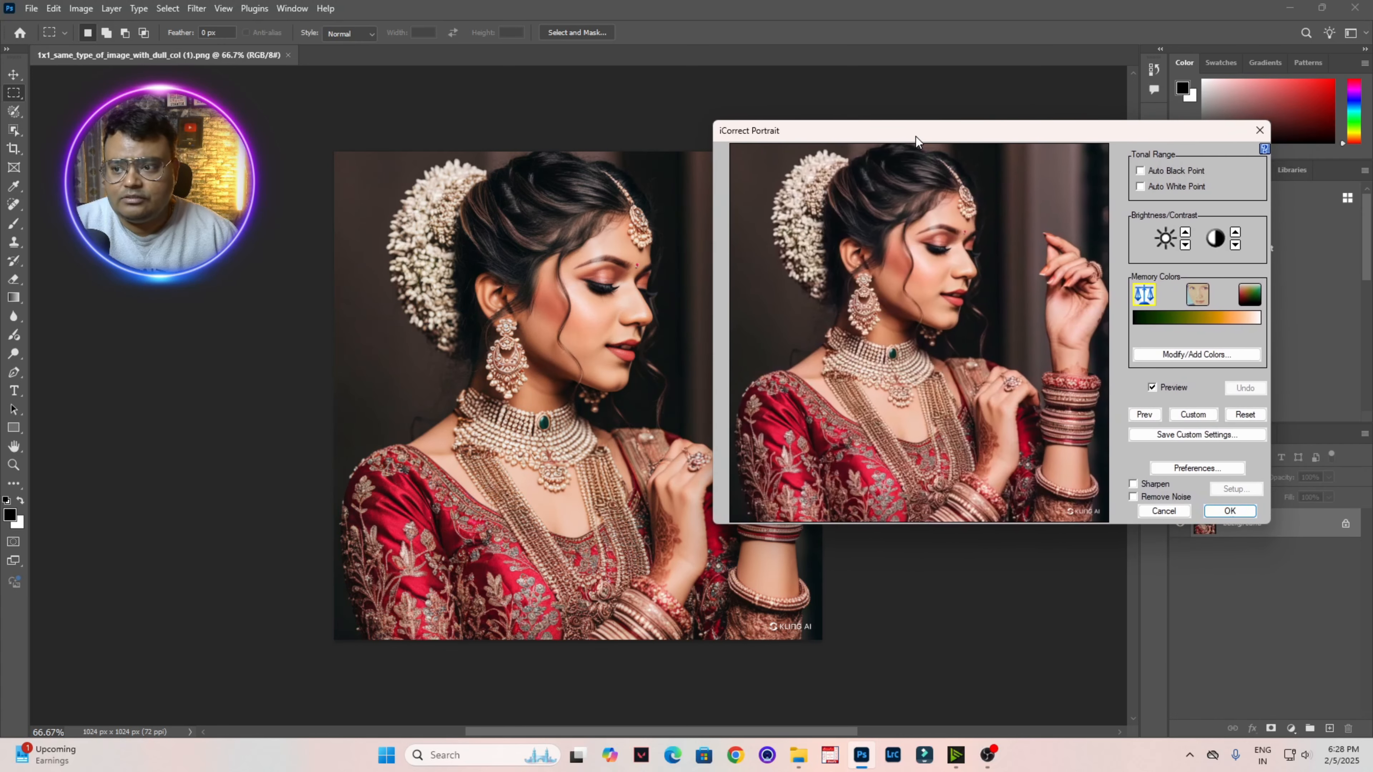
Step: Turn on Auto Black Point and Auto White Point, and try a neutral colour correction sampled from the dark background beside the hair
left_click(1141, 172)
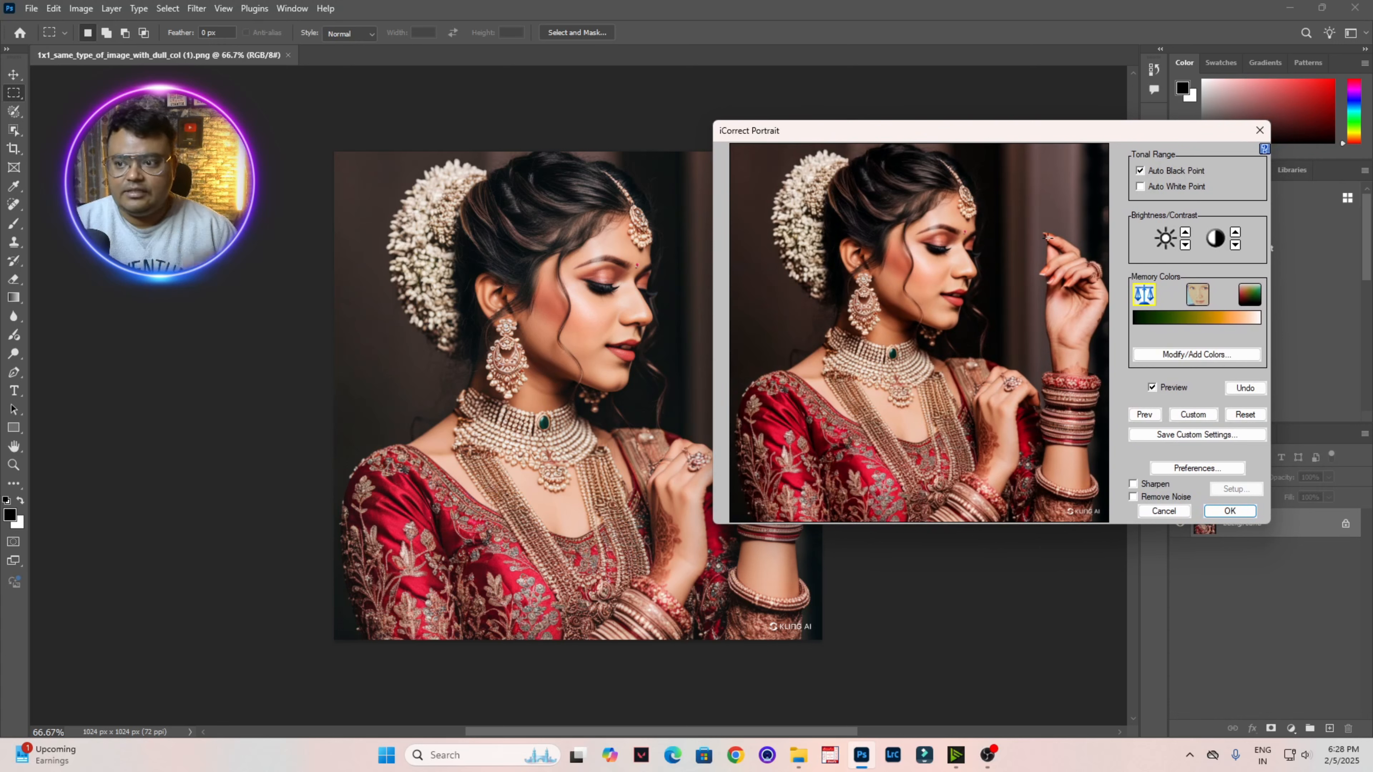
left_click(1139, 185)
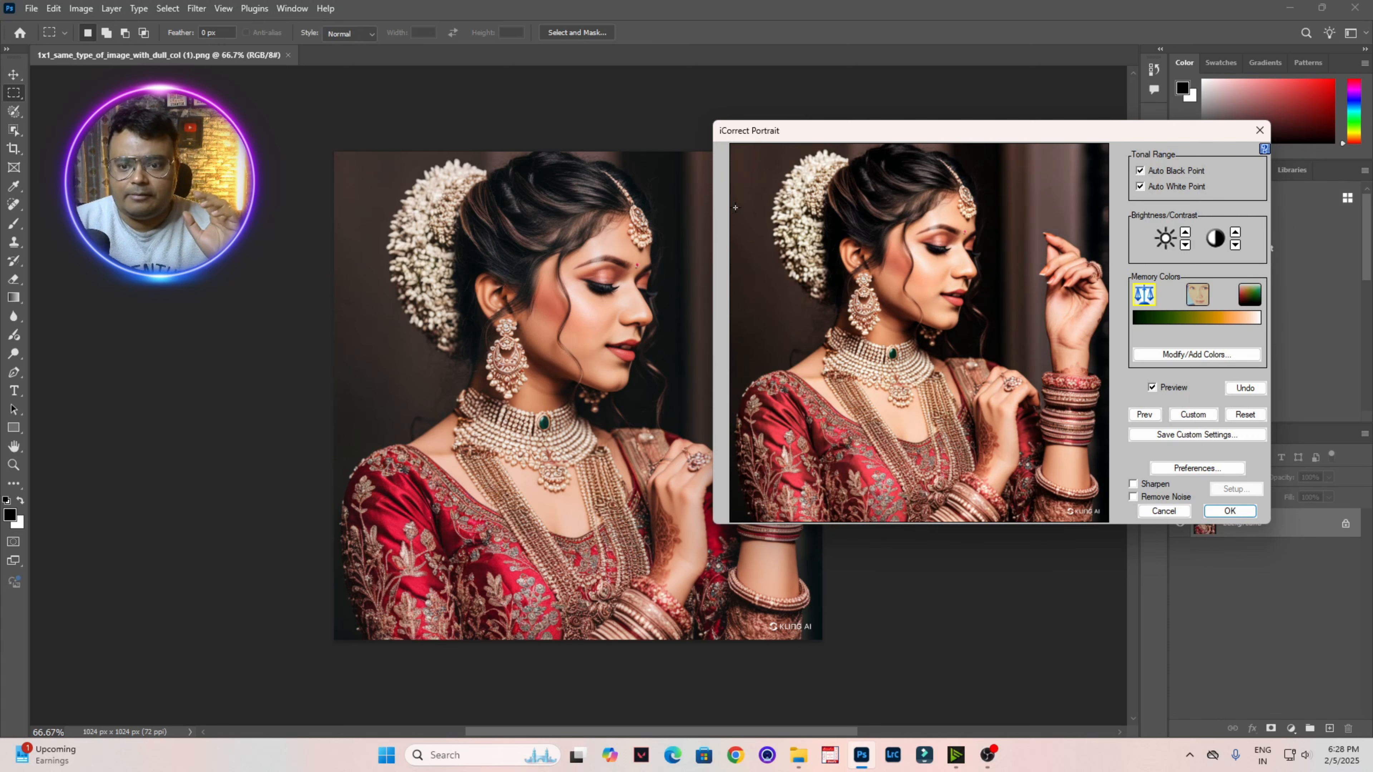
left_click(745, 185)
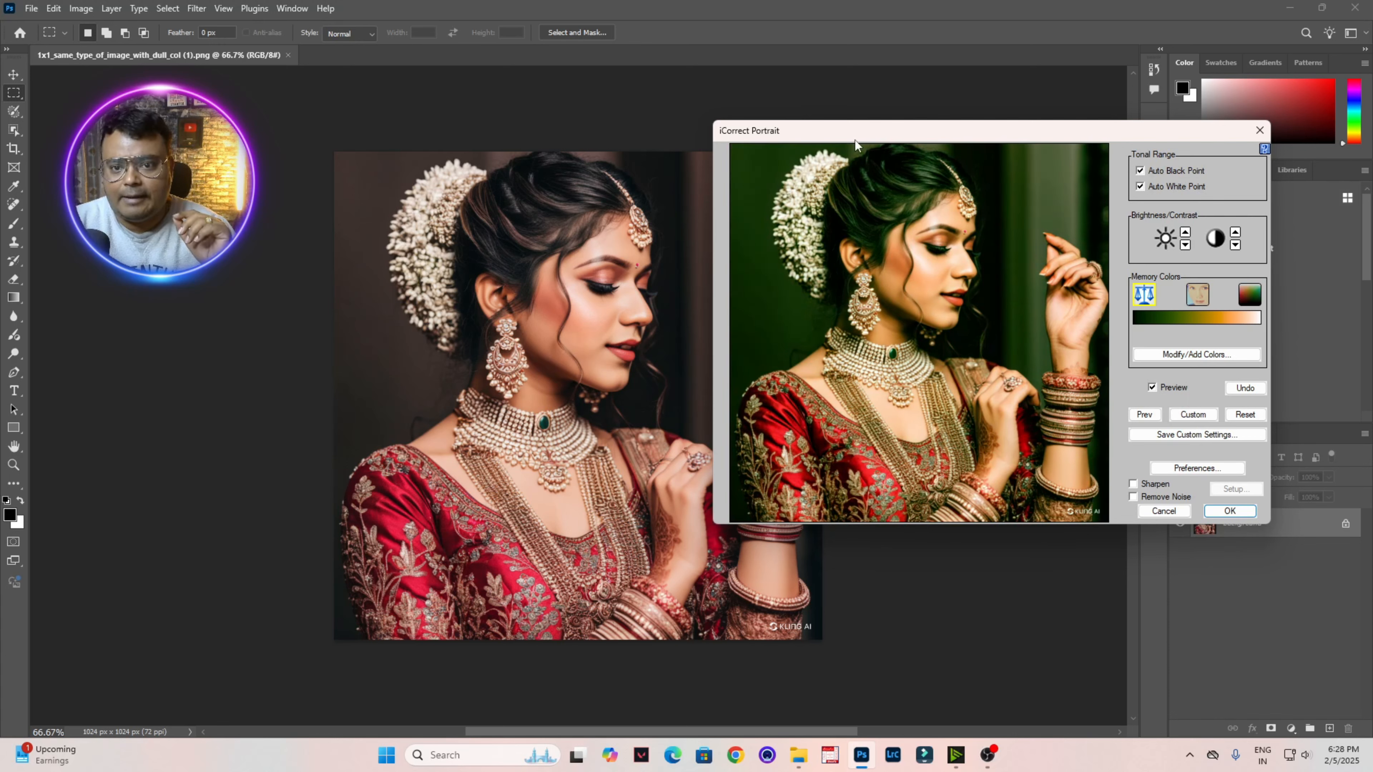
left_click(1245, 388)
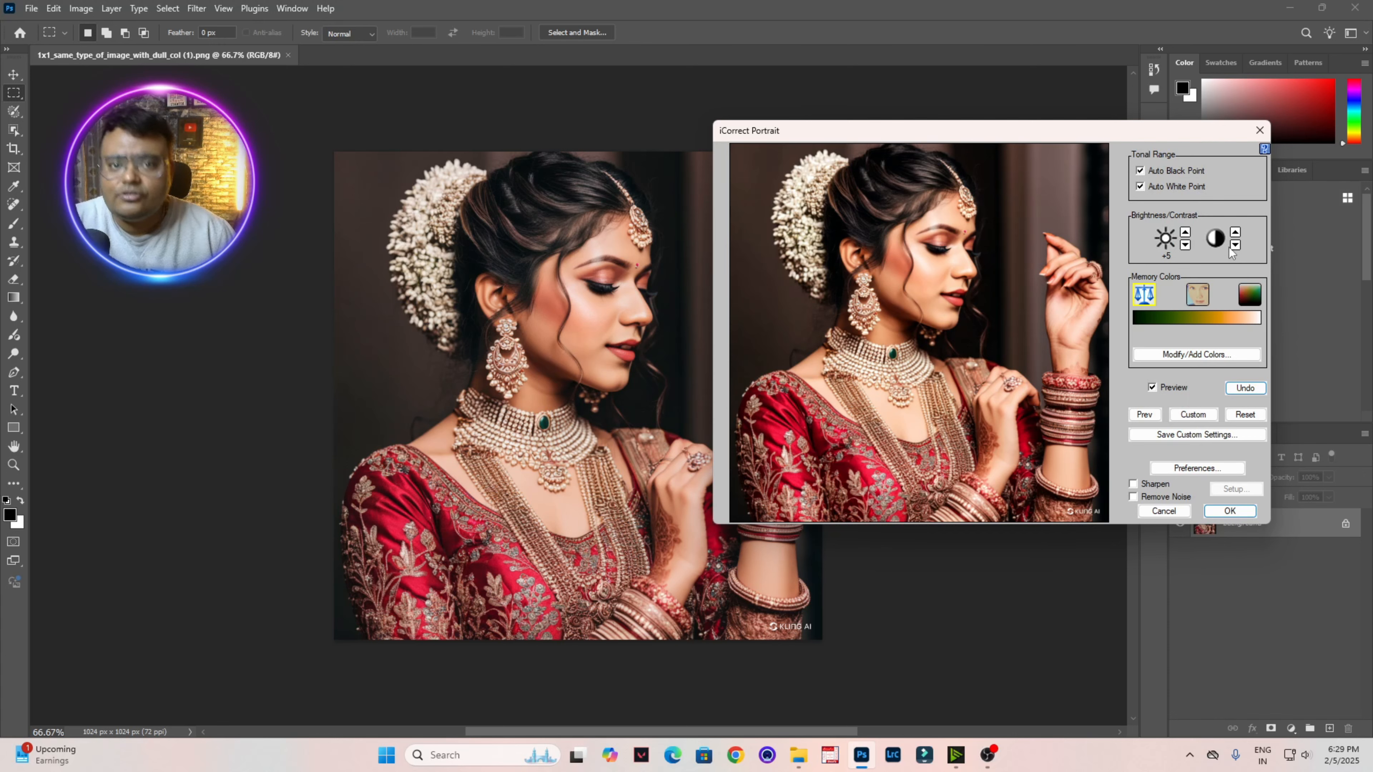
Step: Try raising the brightness up to +10 and the contrast to +25, and cancel the filter
left_click(1185, 232)
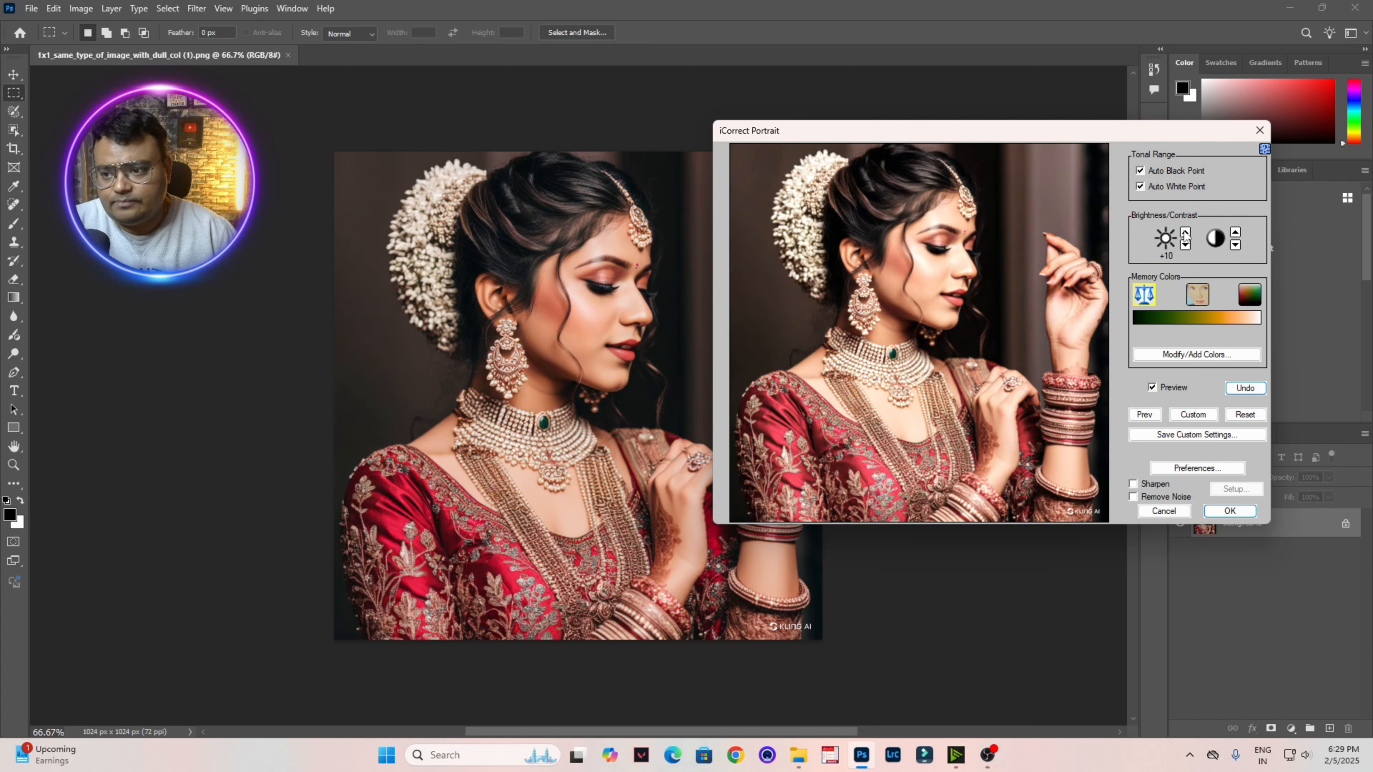
left_click(1185, 232)
left_click(1184, 245)
left_click(1185, 244)
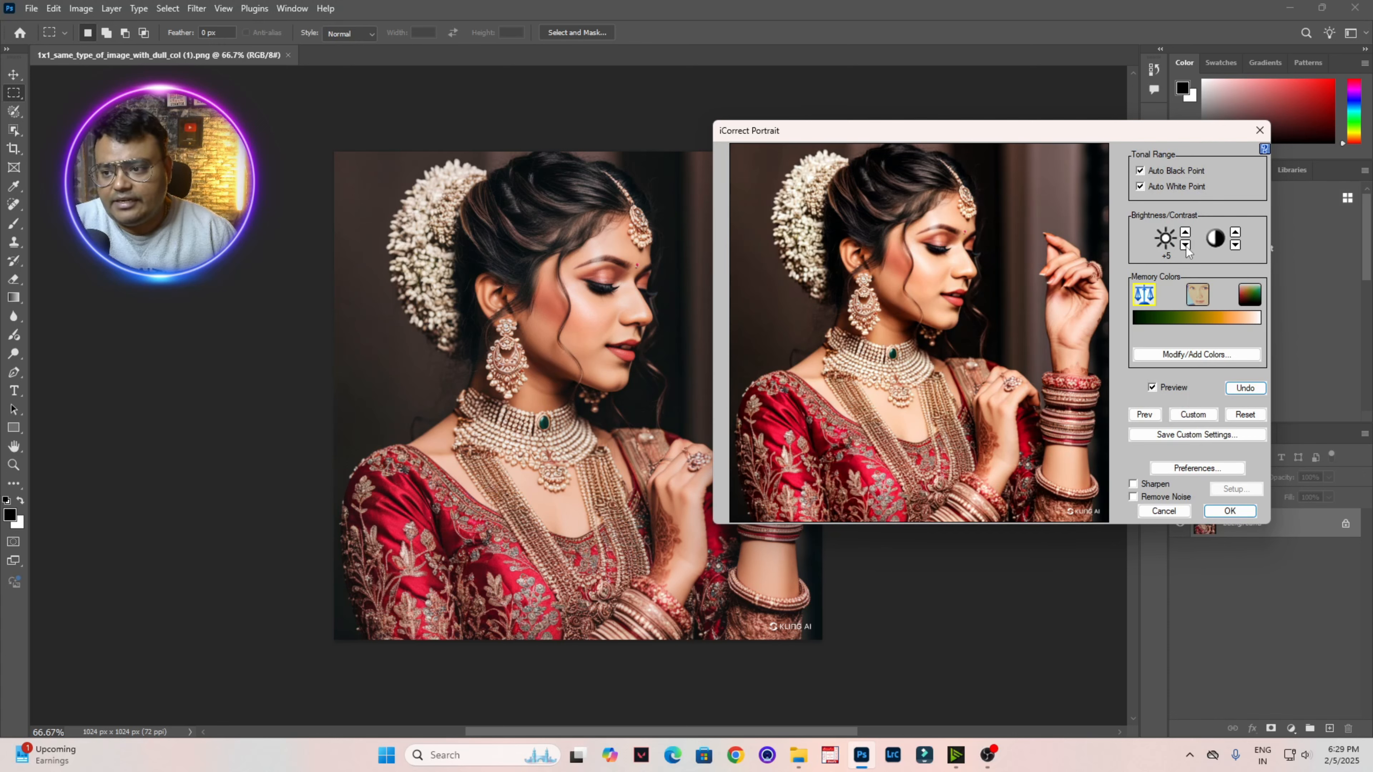
left_click(1236, 232)
left_click(1235, 232)
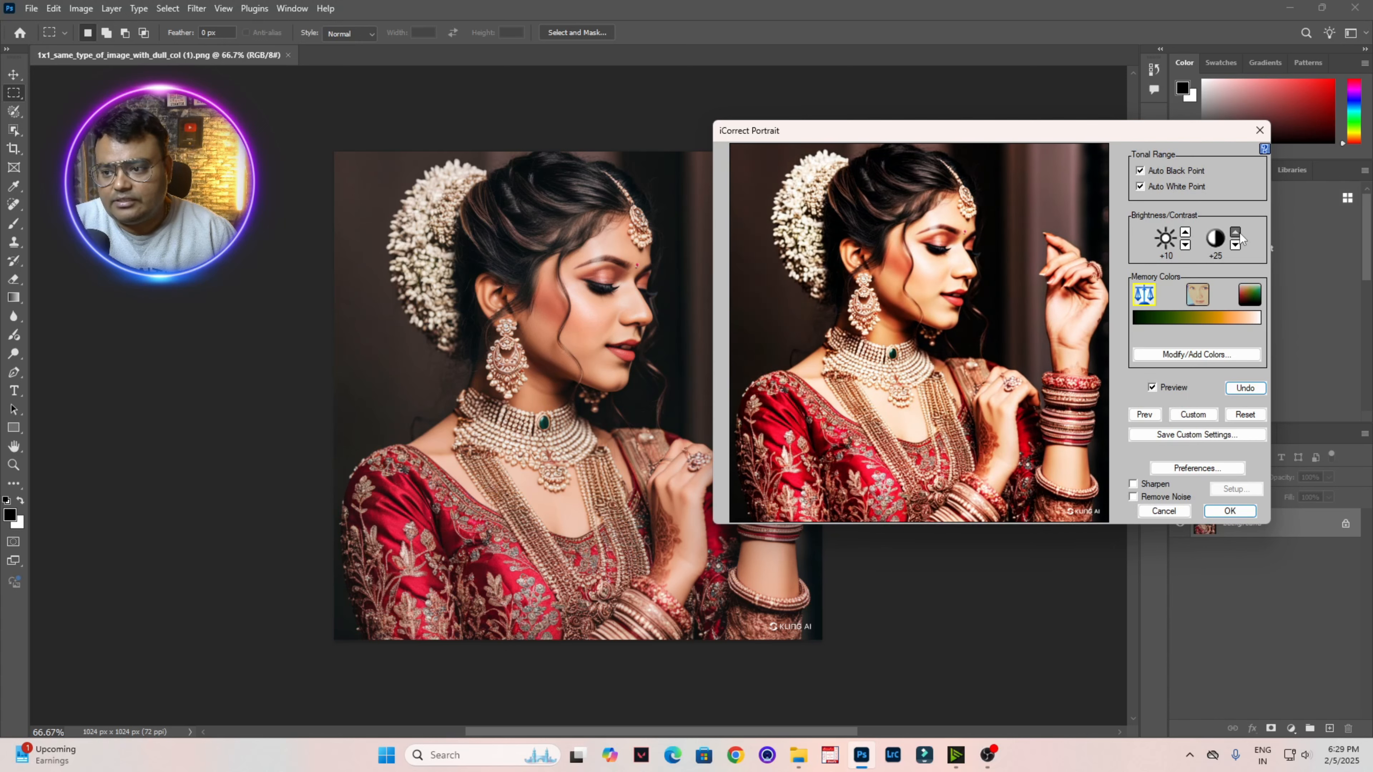
left_click(1235, 232)
left_click(1235, 244)
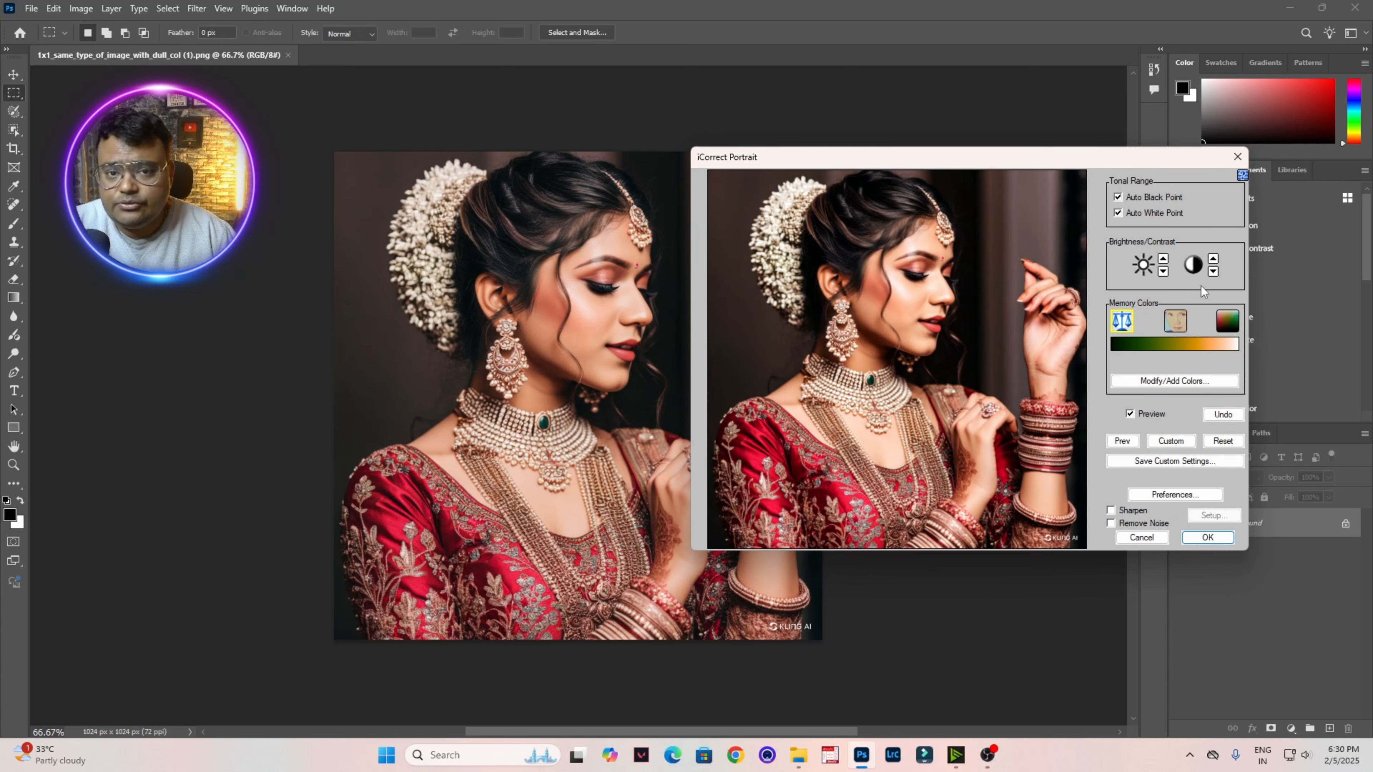
left_click(1145, 537)
Step: Reopen the iCorrect Portrait 2.0 filter clear of the hairstyle and enable Auto Black Point and Auto White Point
left_click(196, 8)
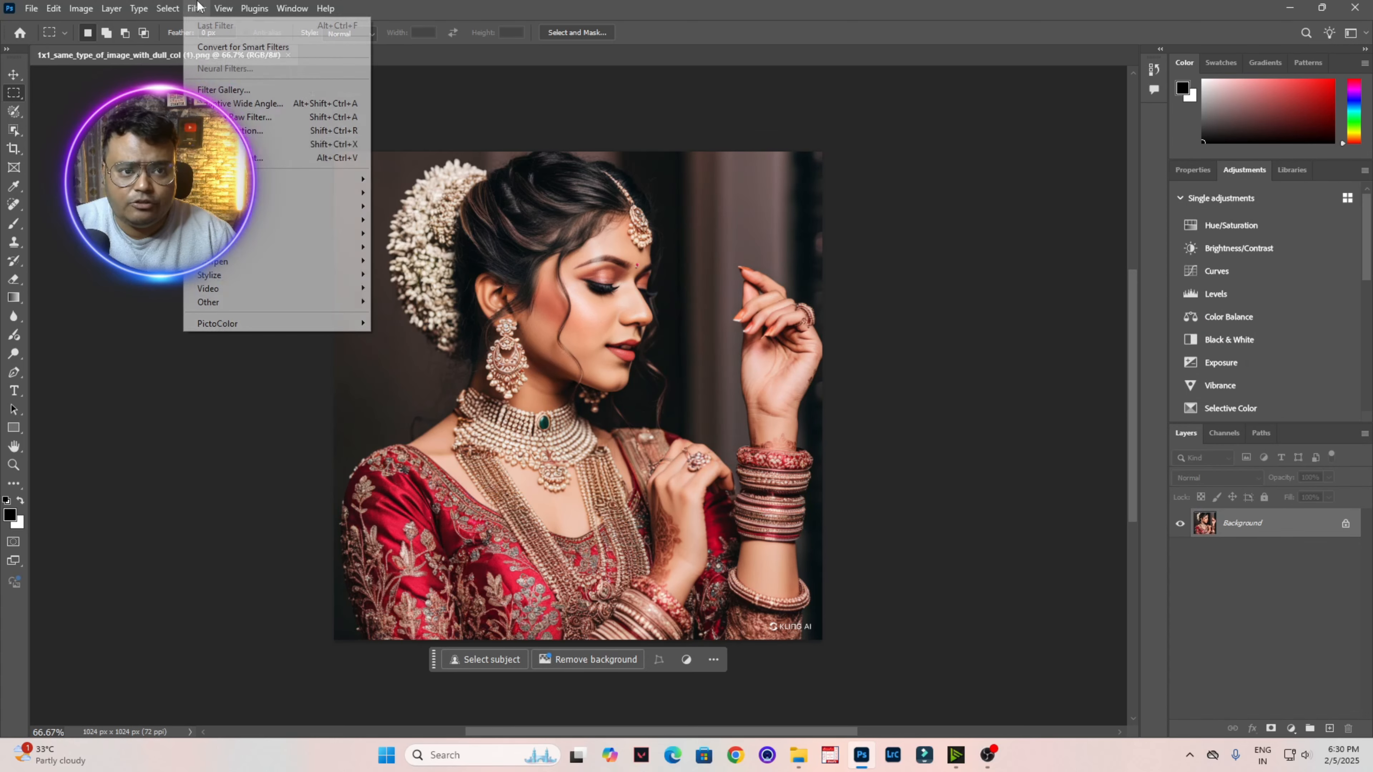
mouse_move(250, 323)
left_click(421, 325)
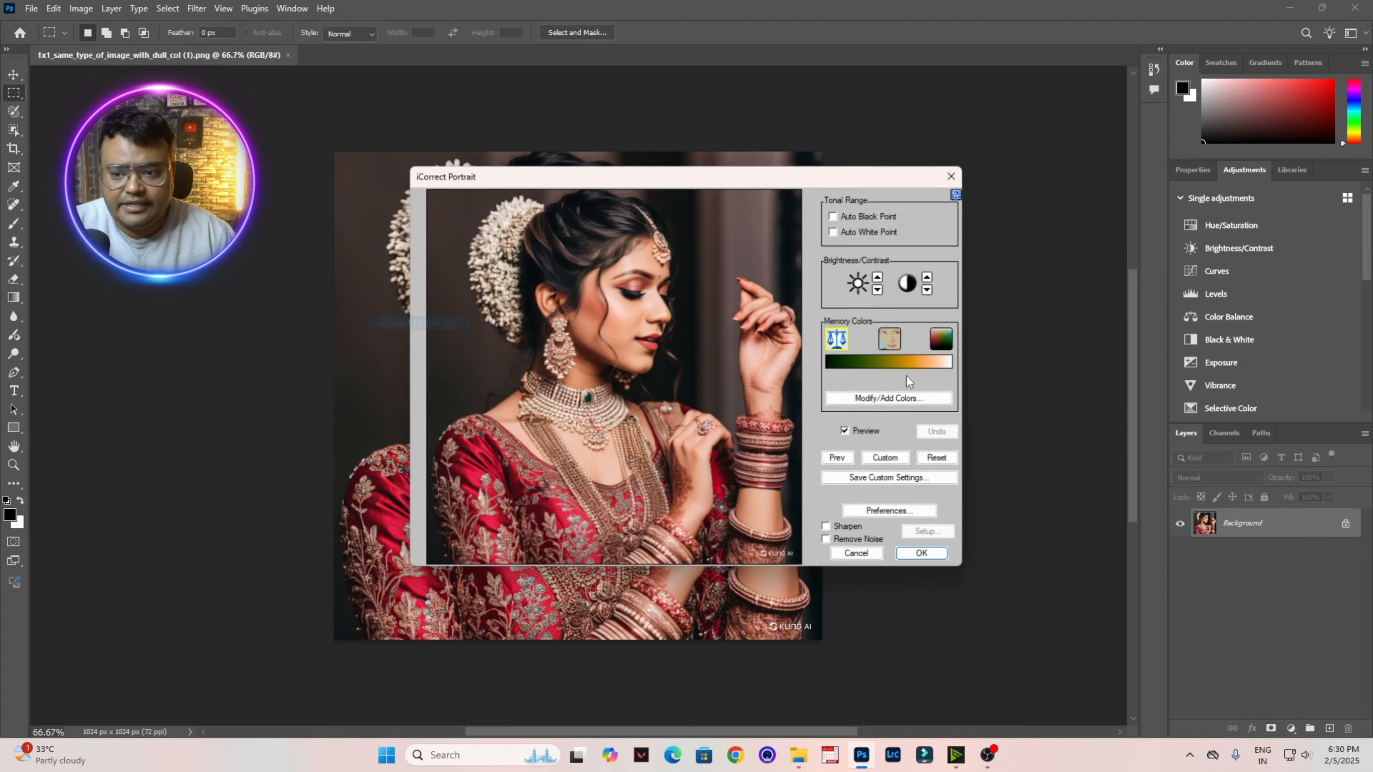
left_click_drag(739, 182, 947, 171)
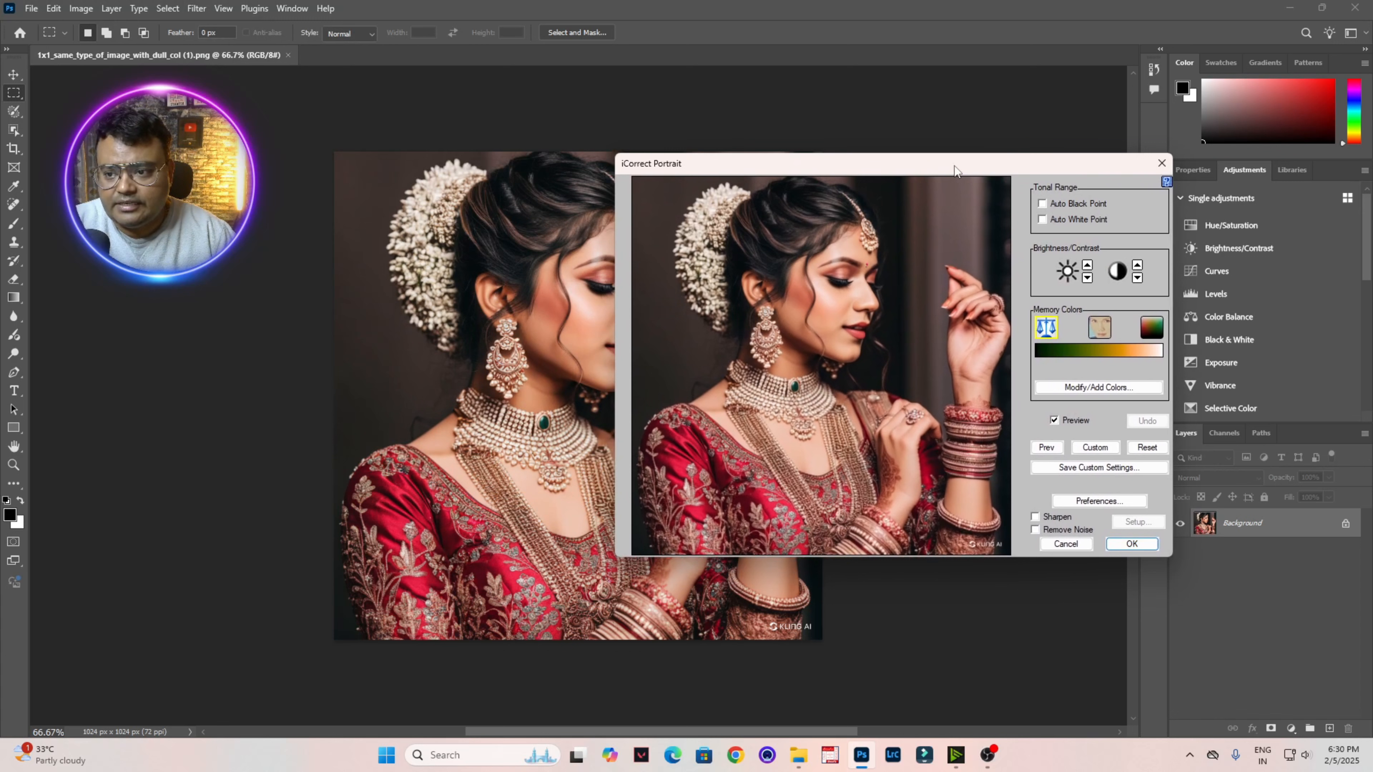
left_click(1043, 203)
left_click(1048, 222)
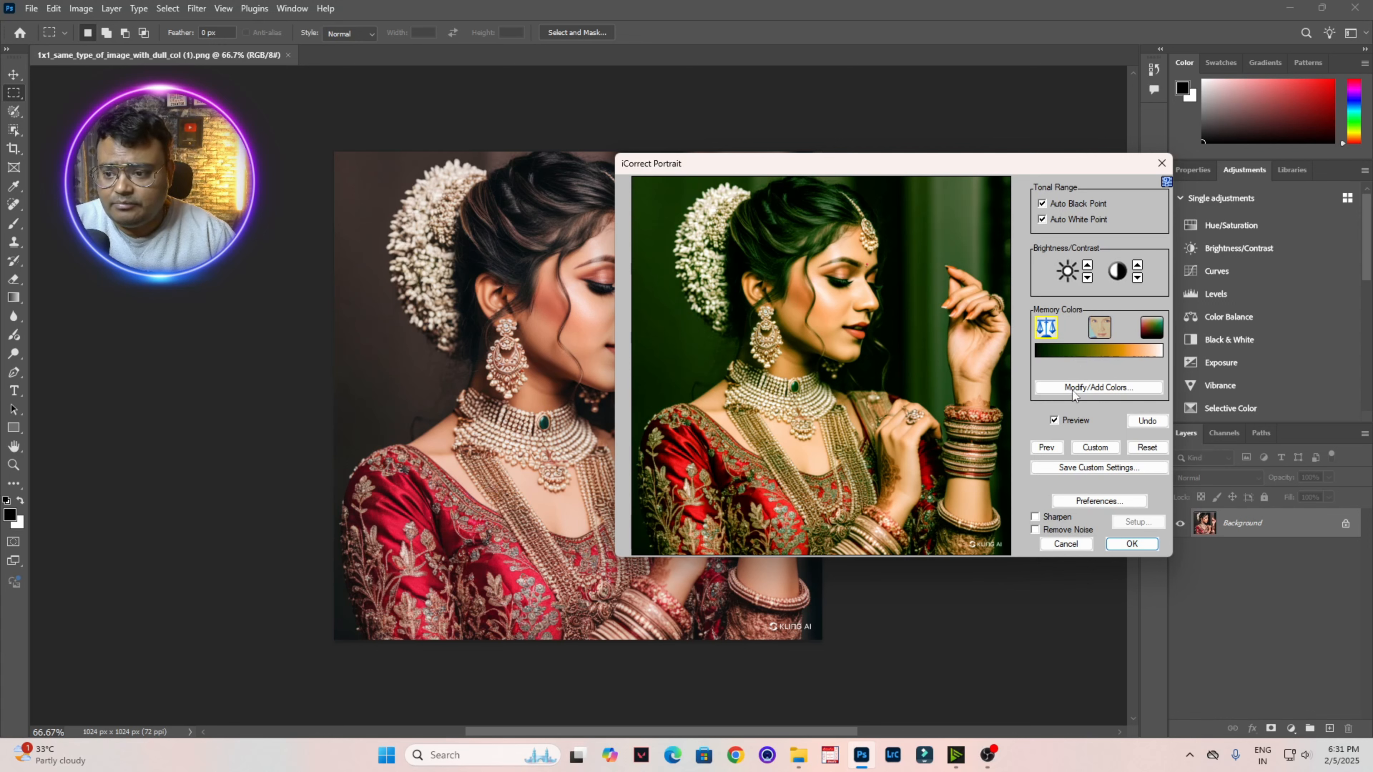
Step: Open the memory colour editor, shift the neutral colour toward green and set its chroma to 76
left_click(1086, 387)
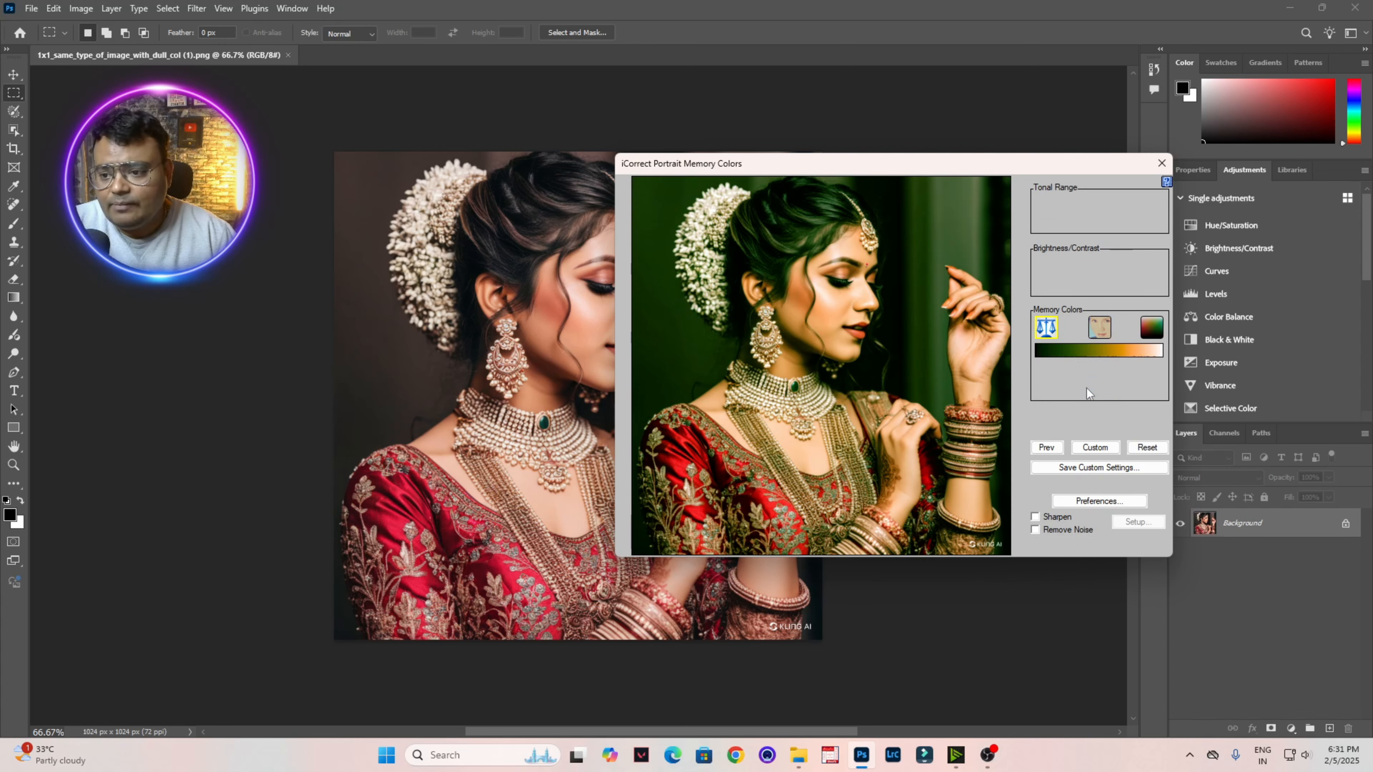
left_click(1112, 328)
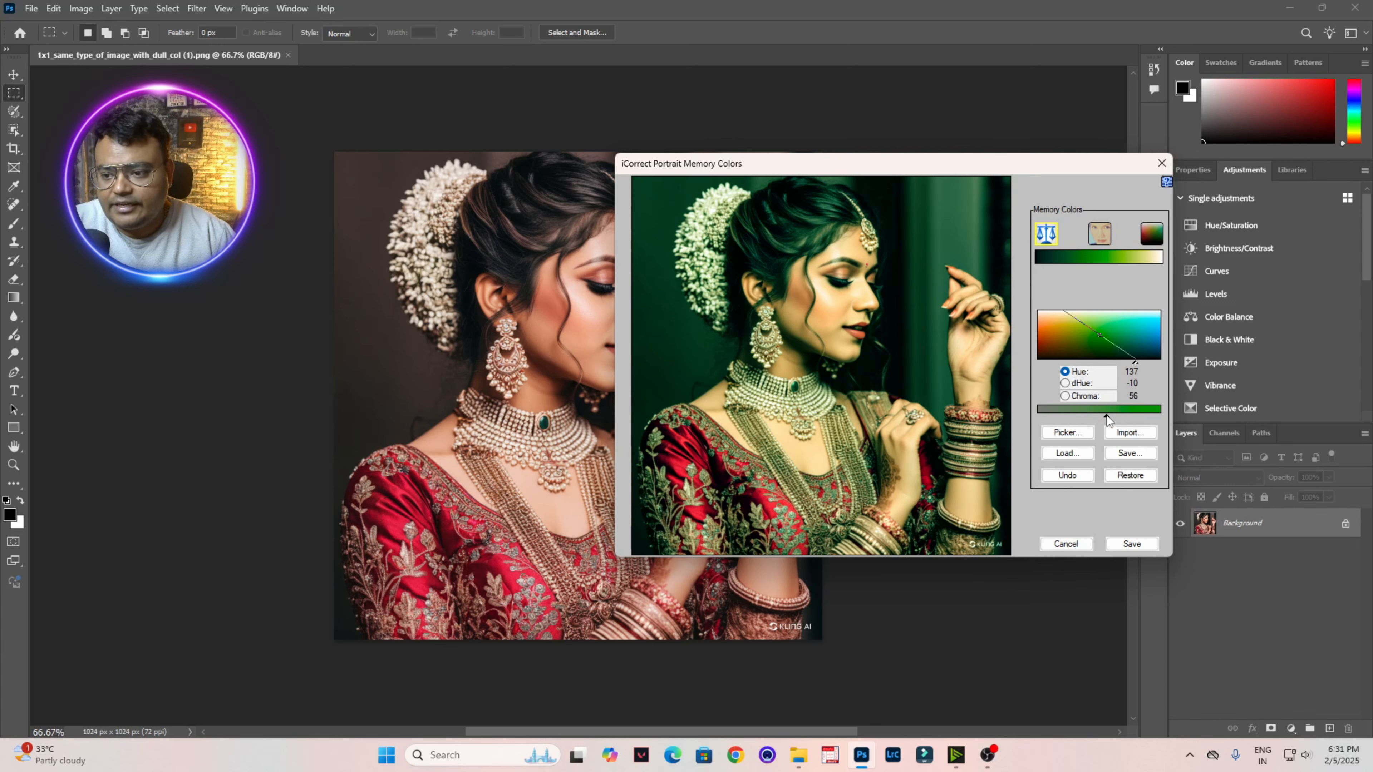
left_click_drag(1094, 417, 1130, 421)
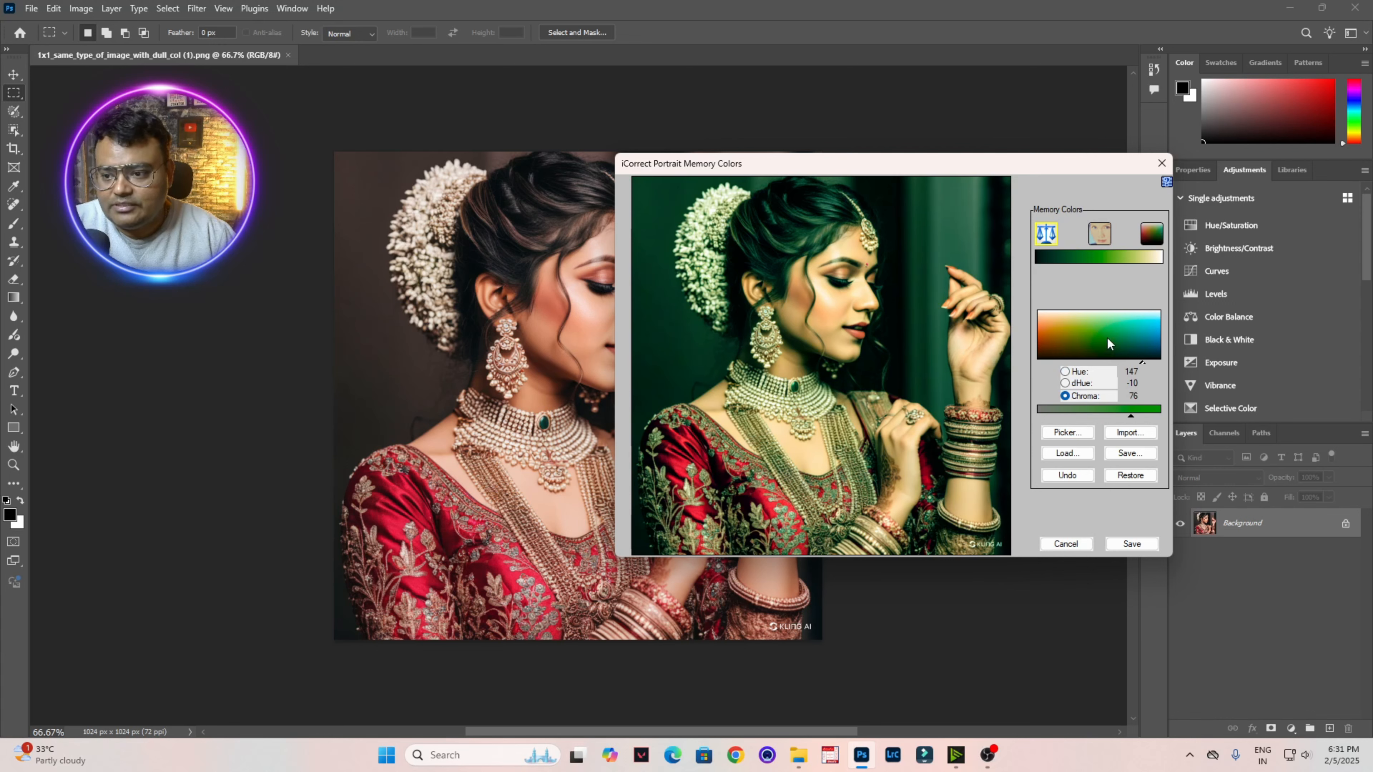
Step: Try green, blue and magenta hues for the neutral memory colour and settle on hue 287
left_click(1130, 334)
left_click(1080, 334)
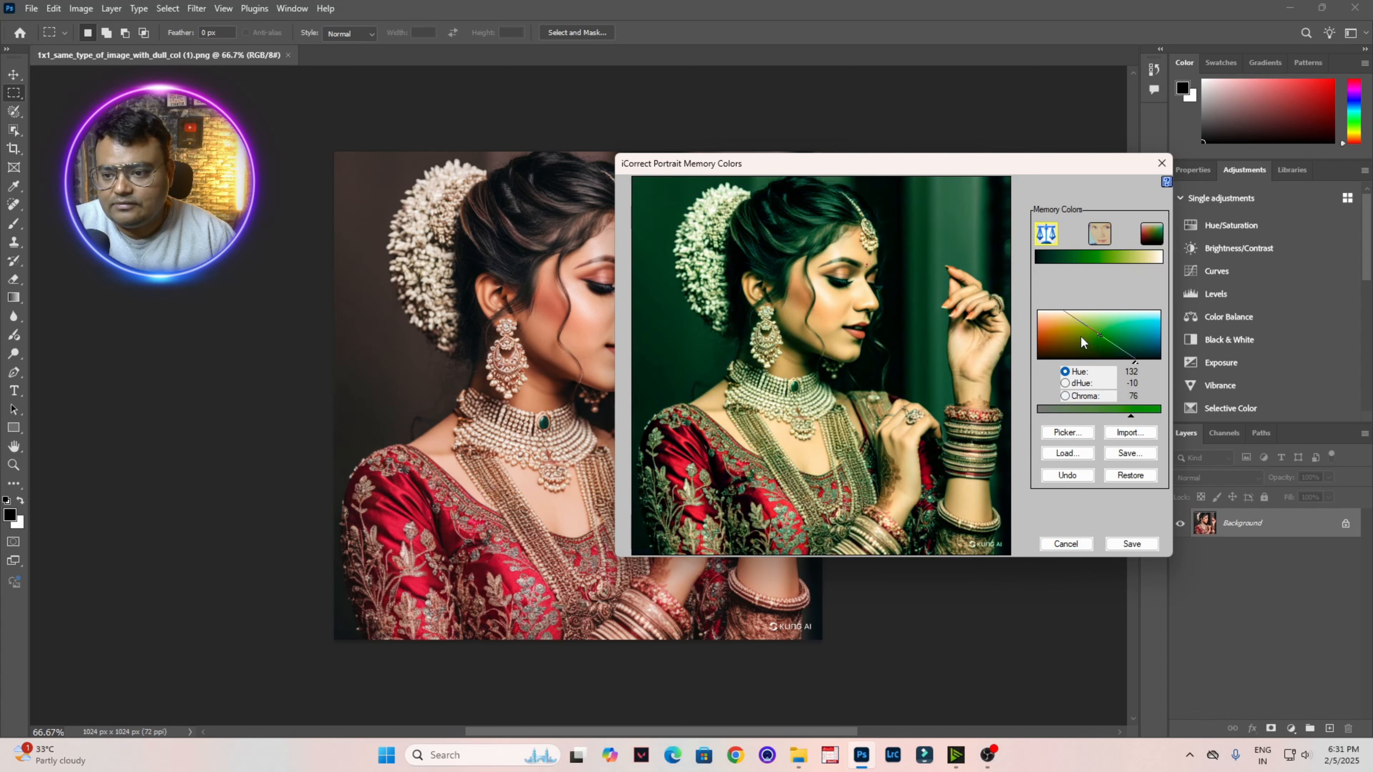
left_click(1115, 335)
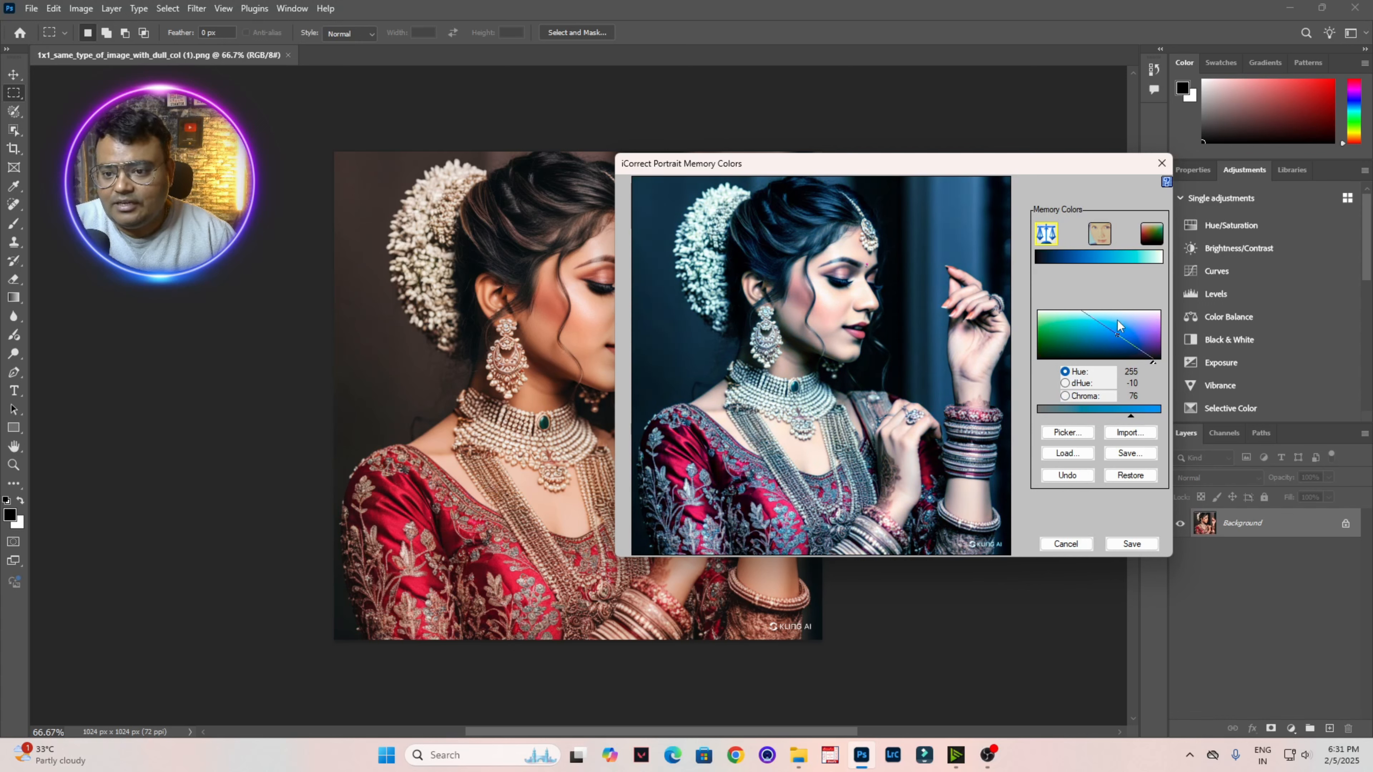
left_click(1156, 323)
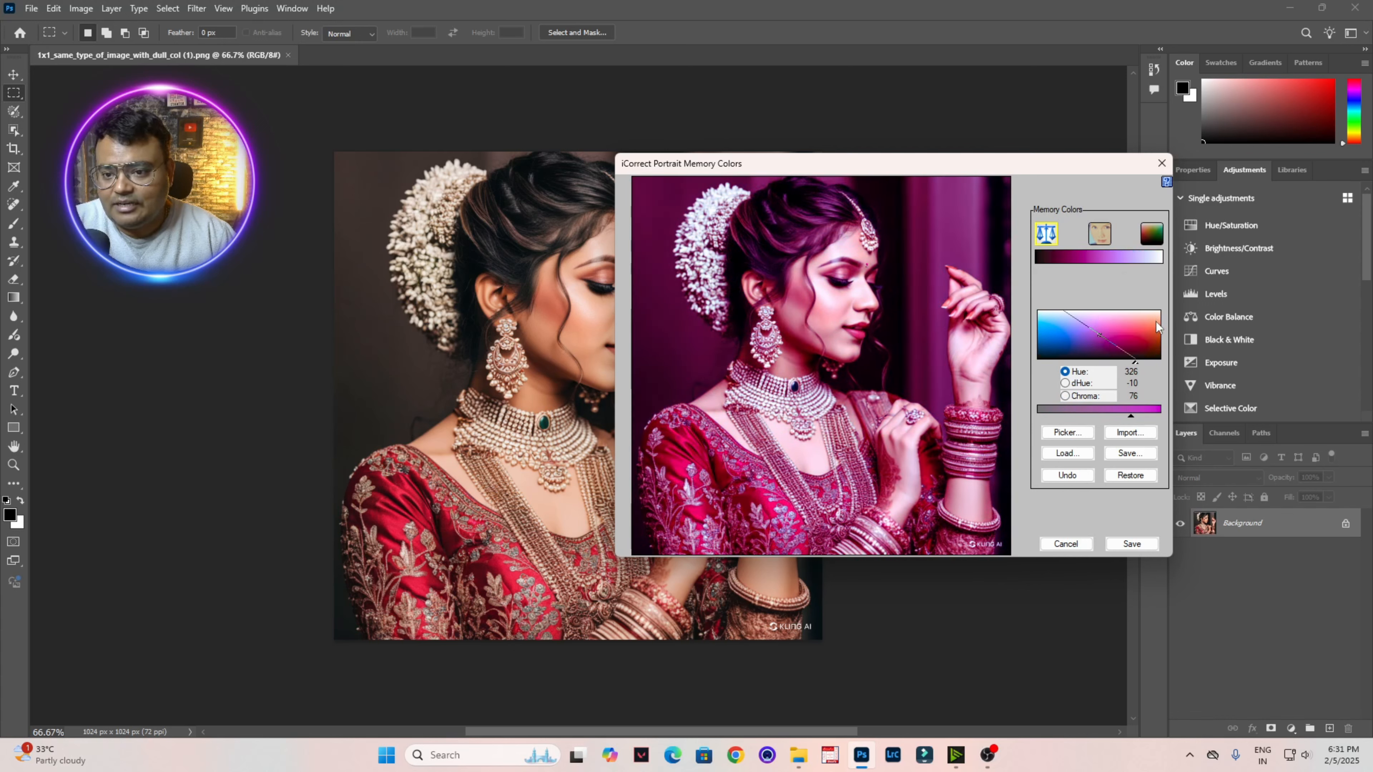
left_click(1090, 350)
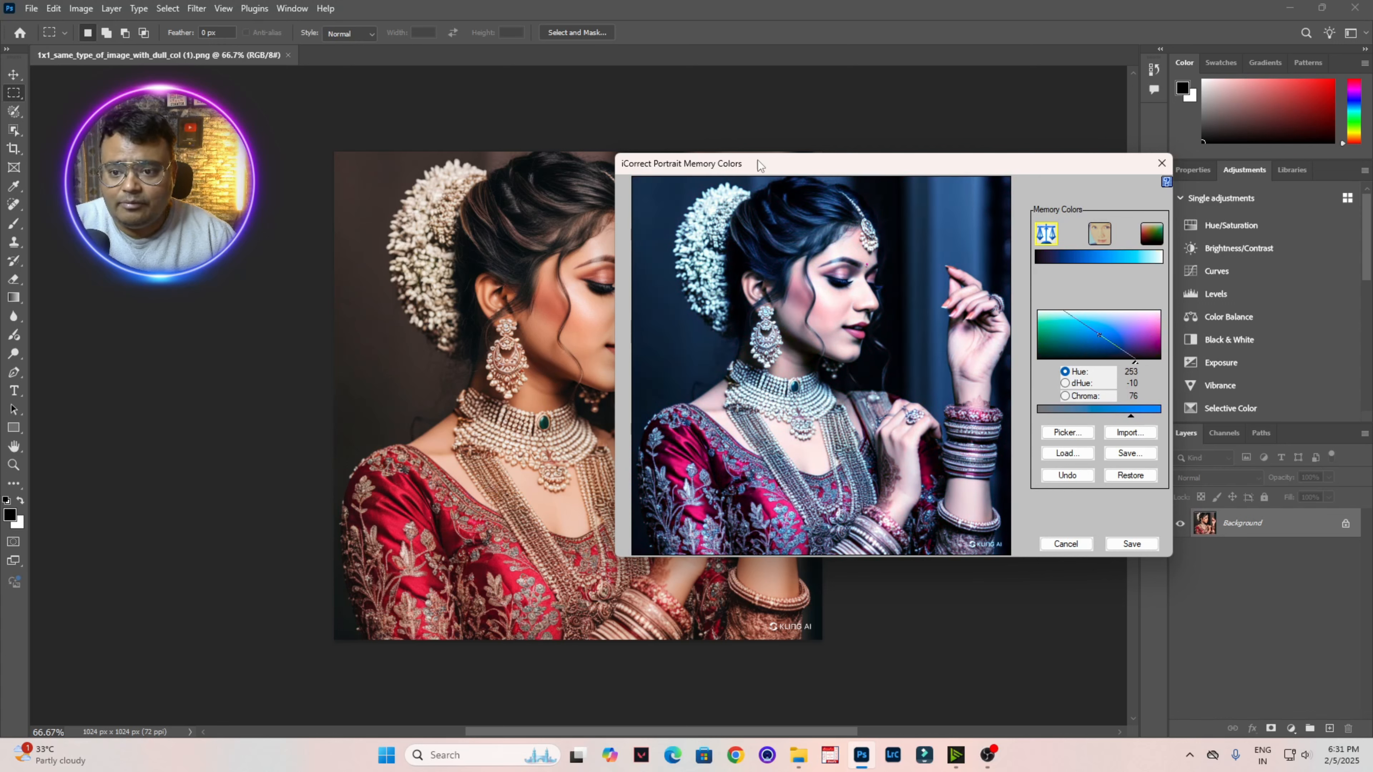
left_click(1119, 337)
left_click(1109, 342)
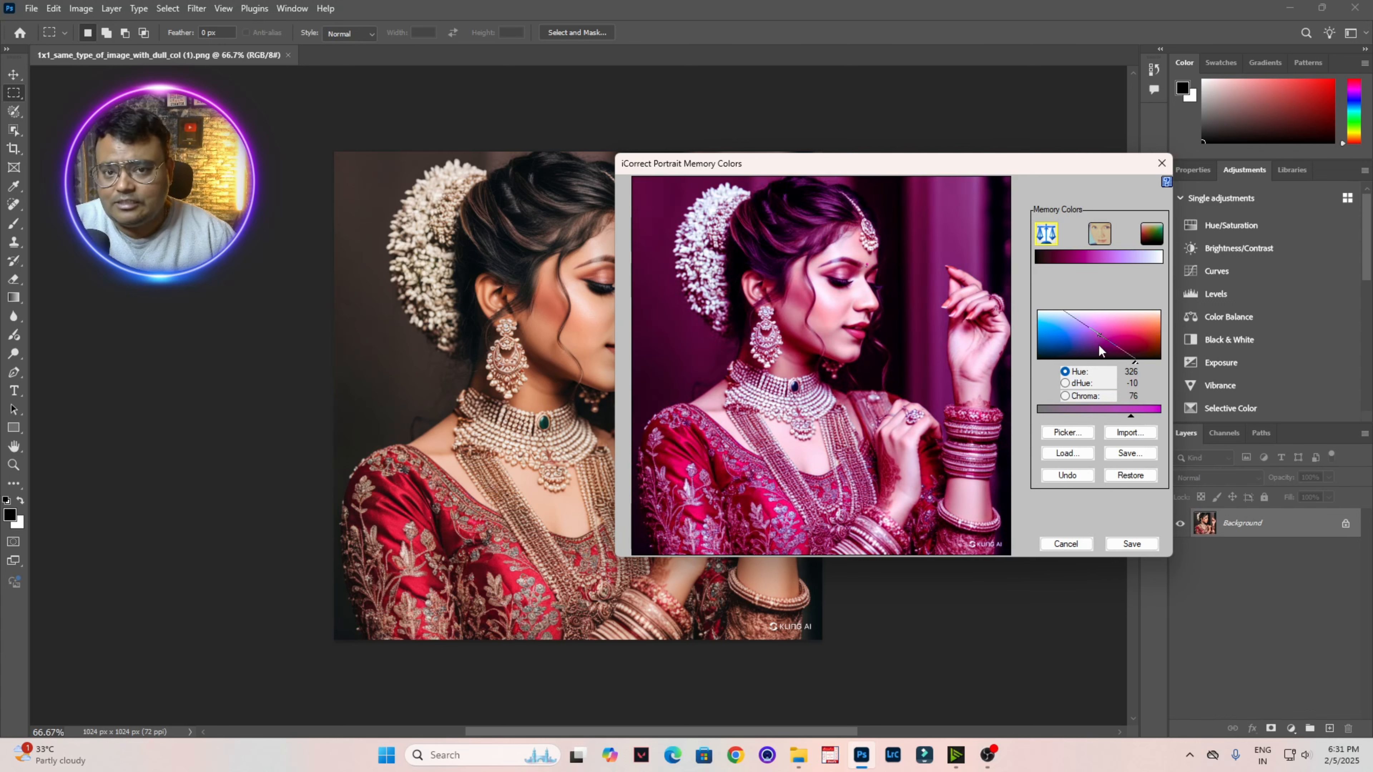
left_click(1102, 349)
left_click(1111, 327)
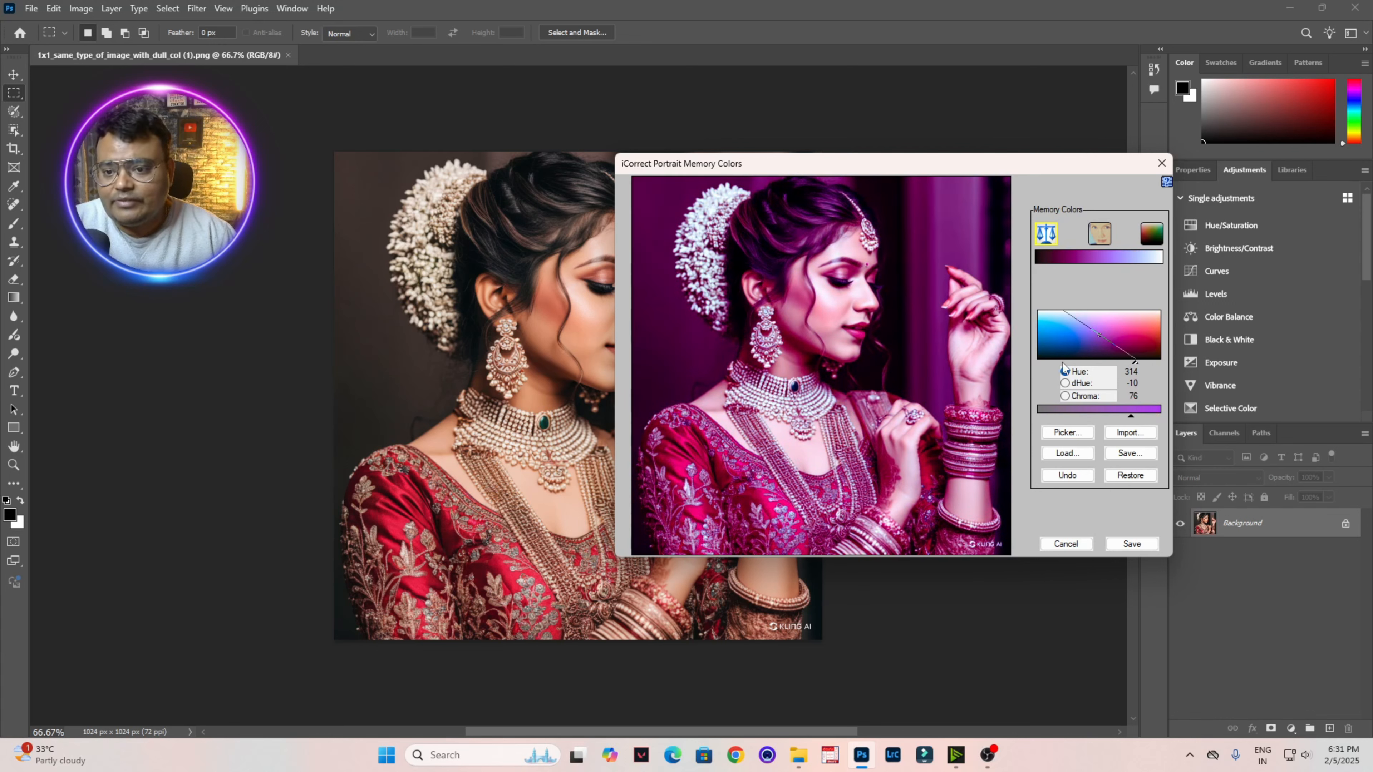
left_click(1099, 334)
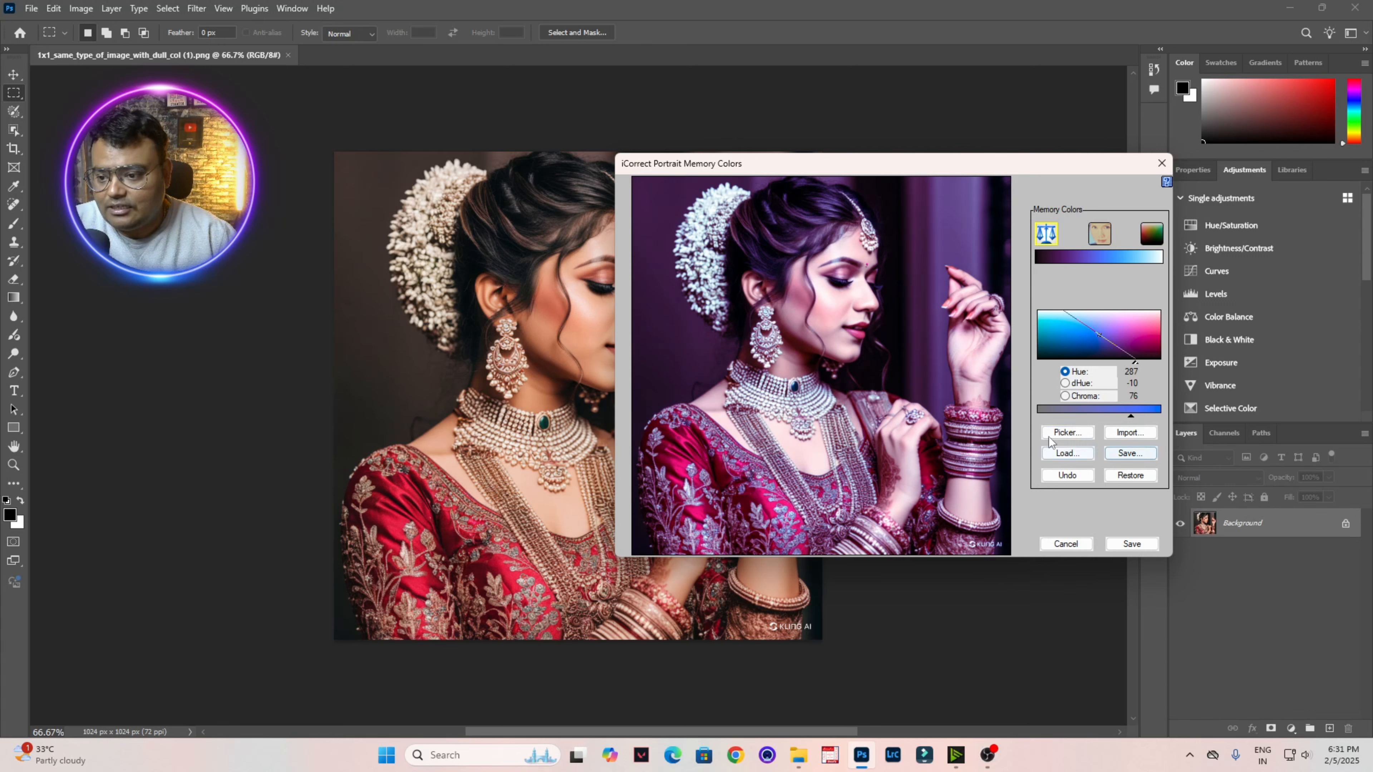
Step: Accept colour 4d6ef5 in the colour picker, save the memory colour as the text file Neutrals in Downloads, and cancel out of the filter
left_click(1066, 432)
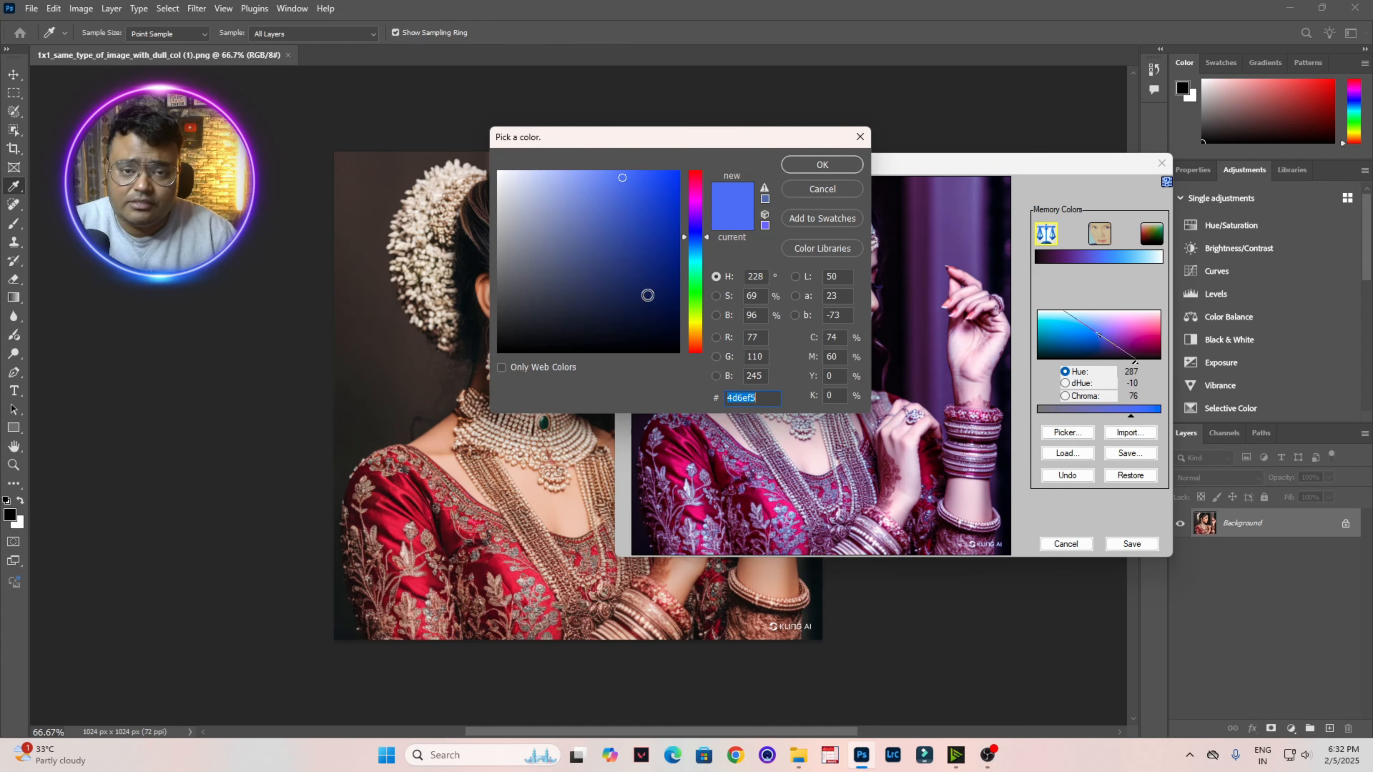
left_click(821, 164)
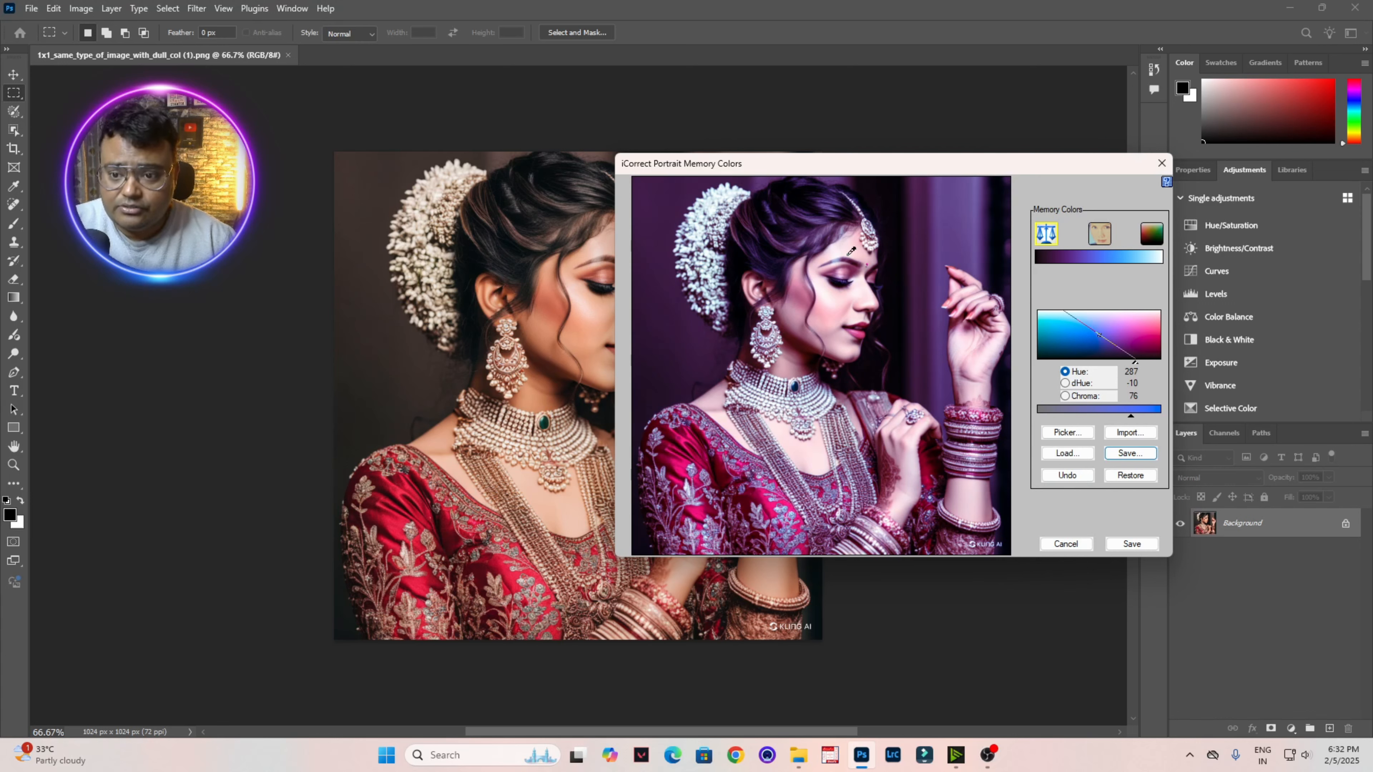
left_click(1130, 455)
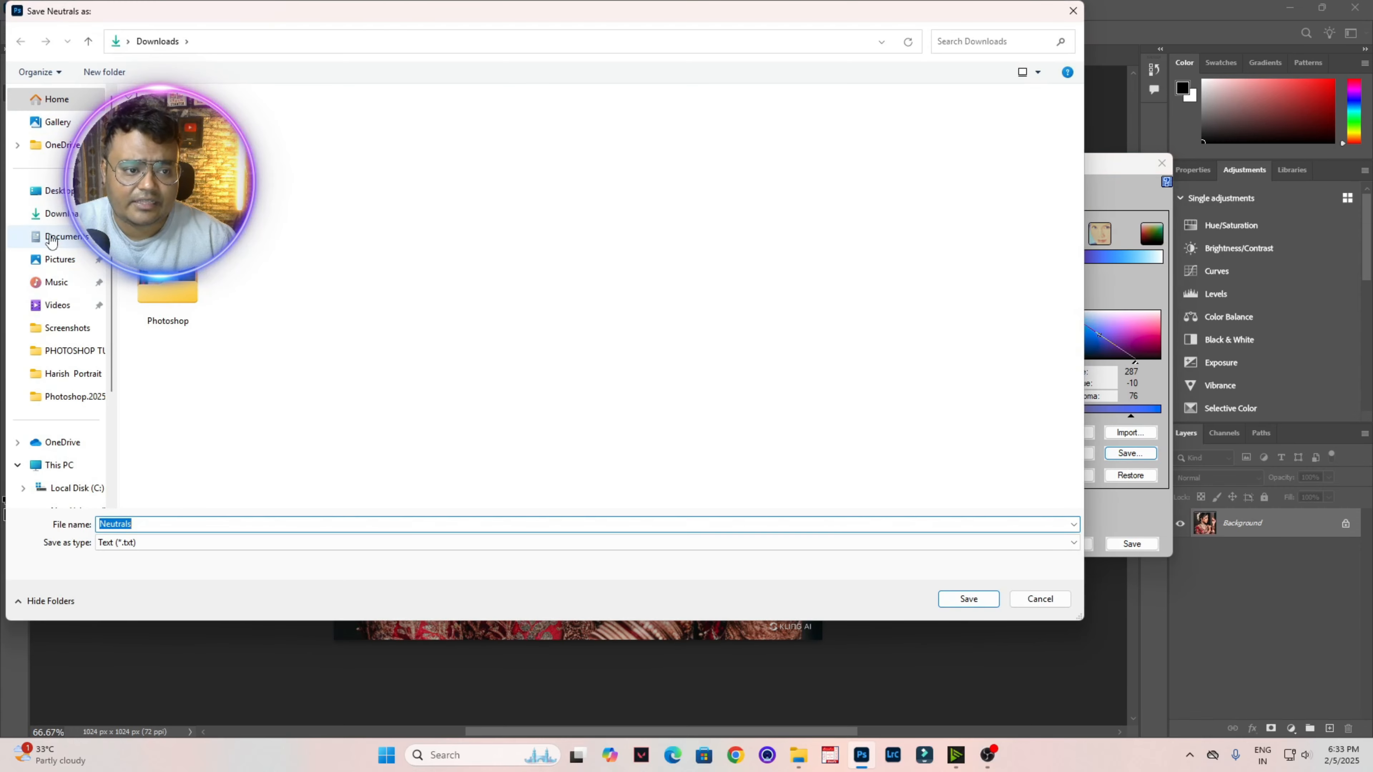
left_click(59, 213)
left_click(981, 601)
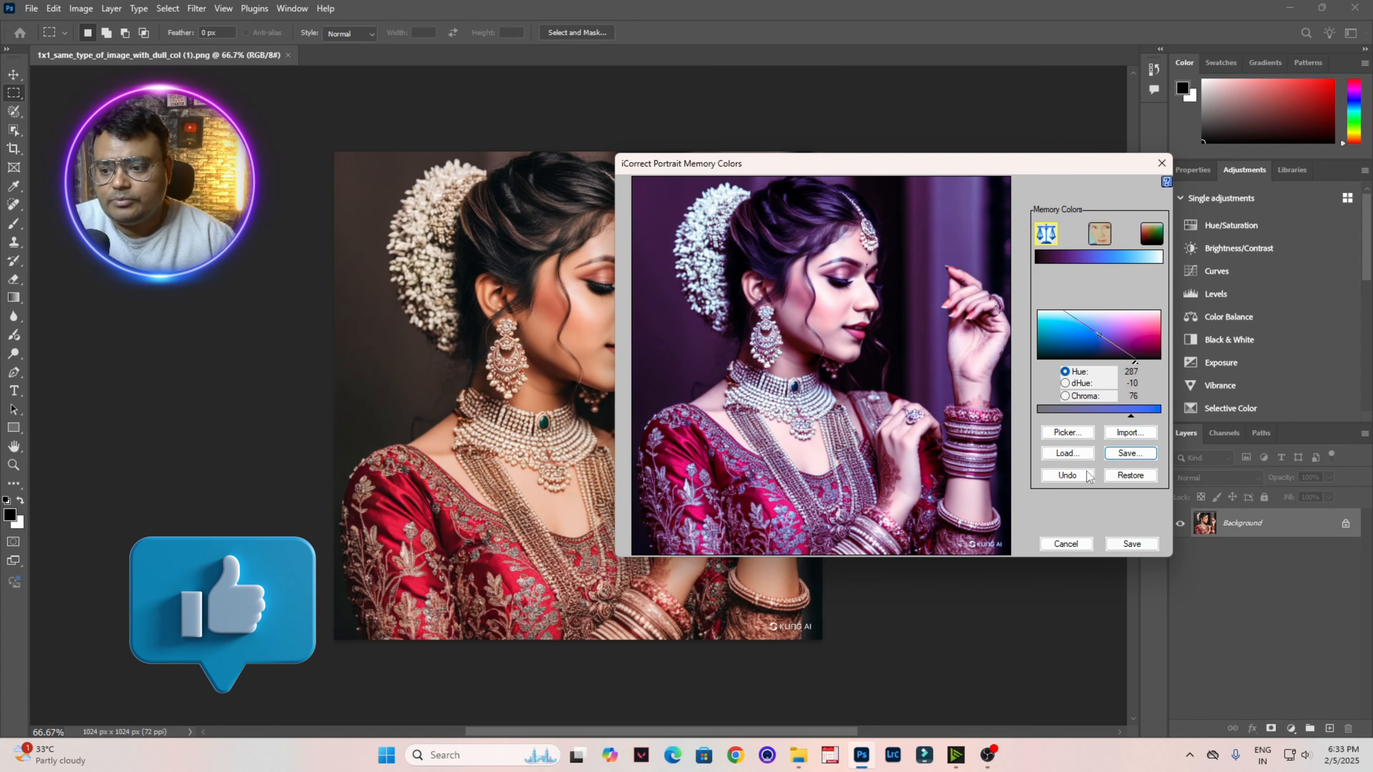
left_click(1050, 546)
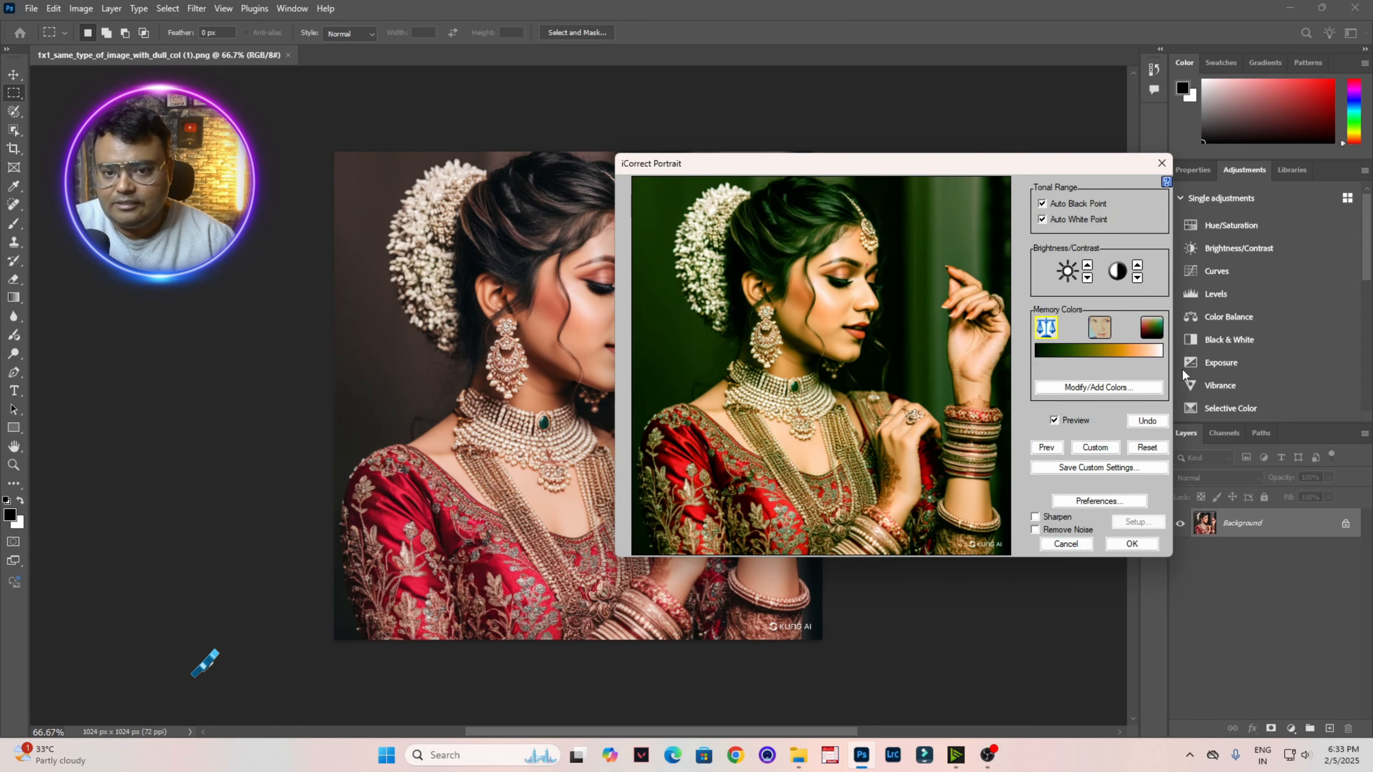
left_click(1070, 543)
Step: Reopen the iCorrect Portrait 2.0 filter, load the Neutrals file from Downloads as the neutral memory colour and save it
left_click(196, 9)
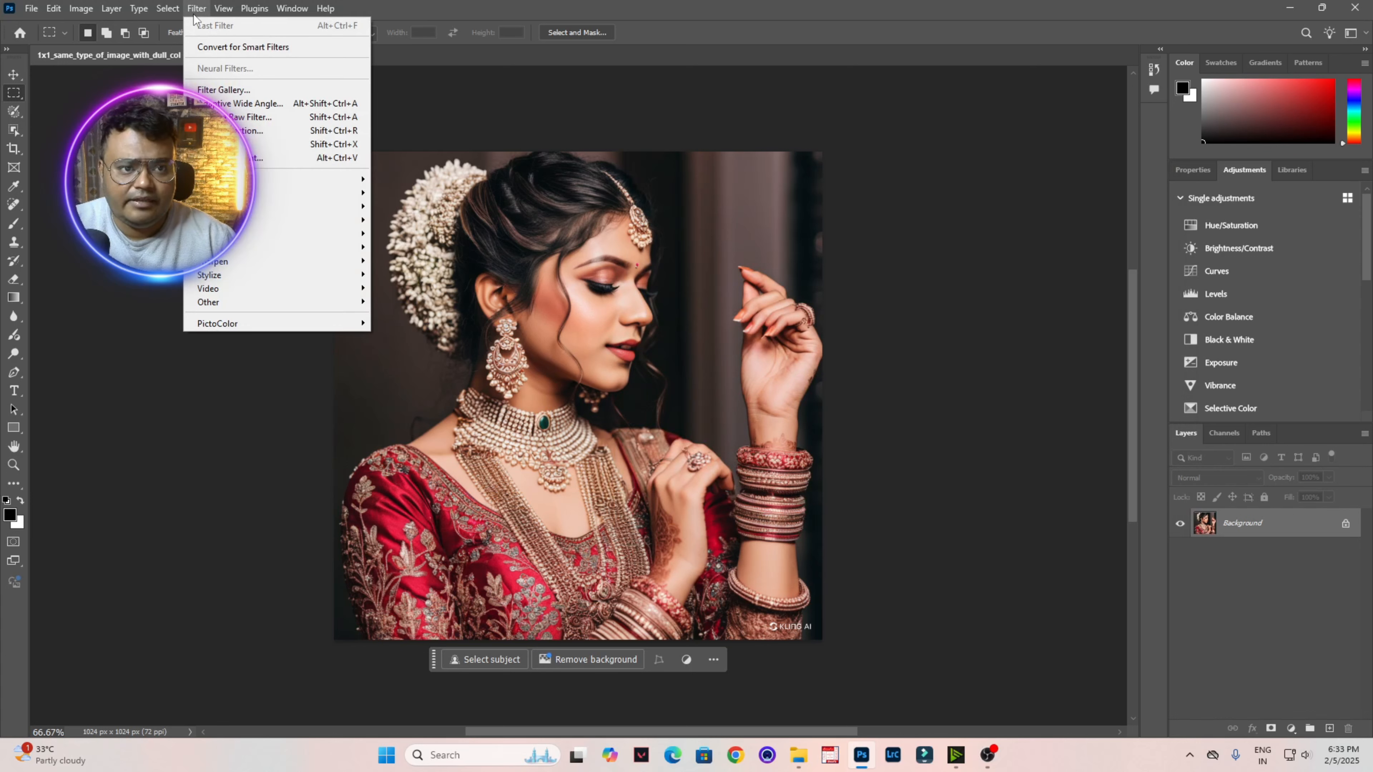
mouse_move(216, 324)
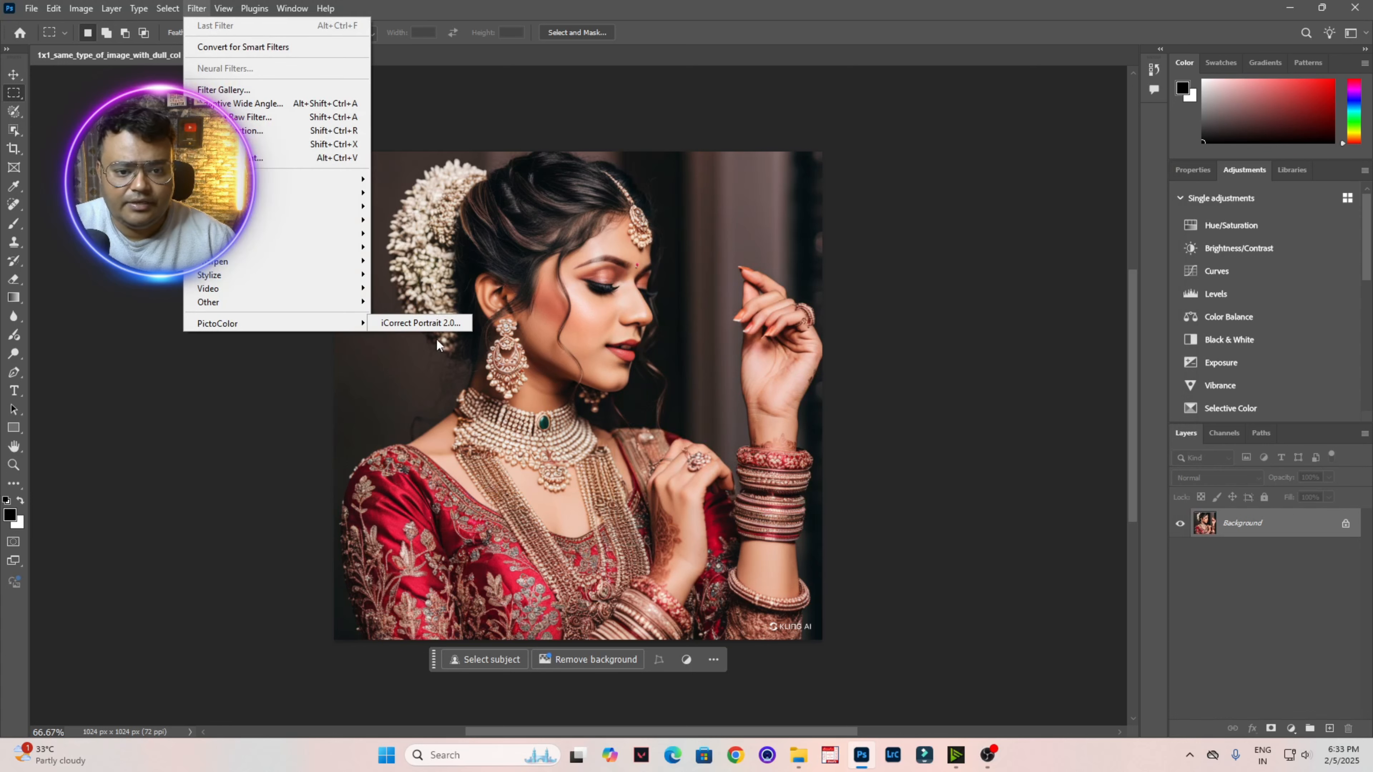
left_click(416, 325)
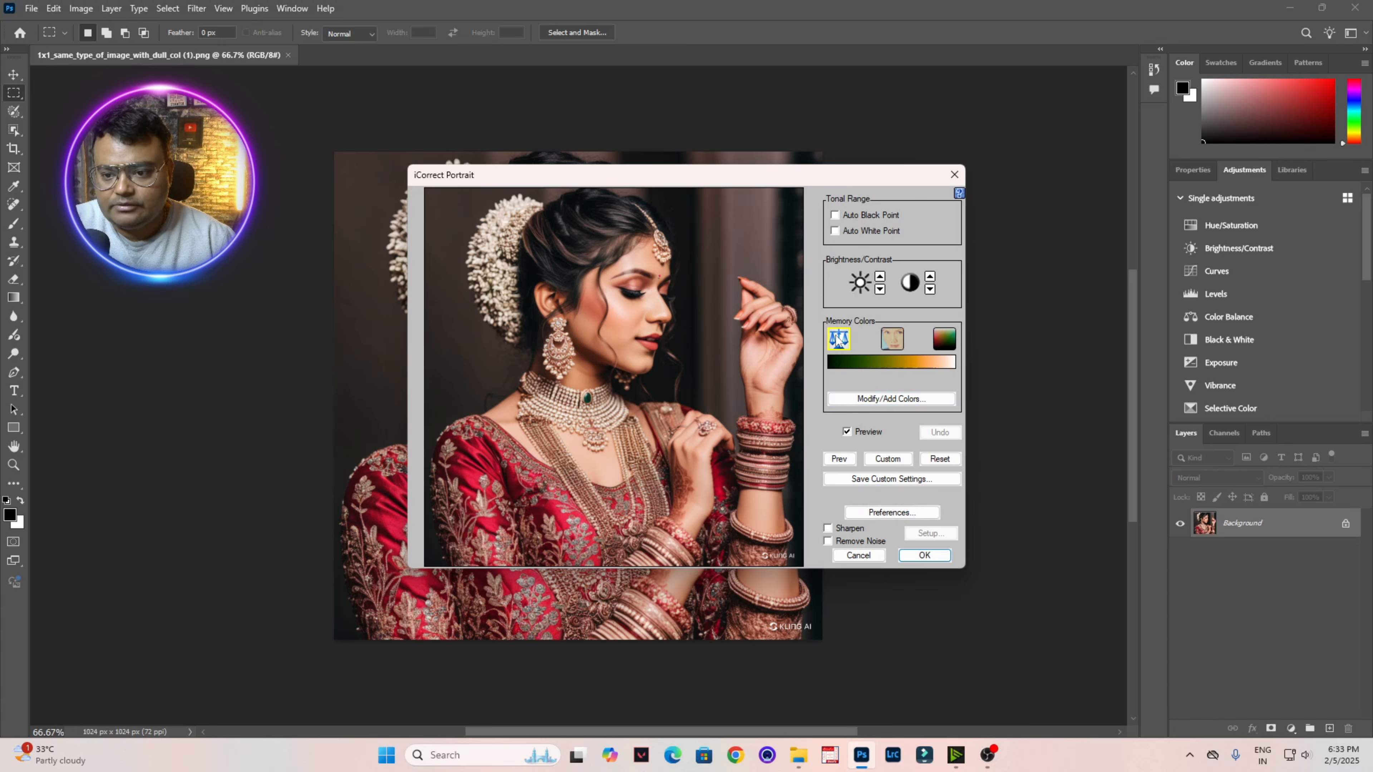
left_click(910, 402)
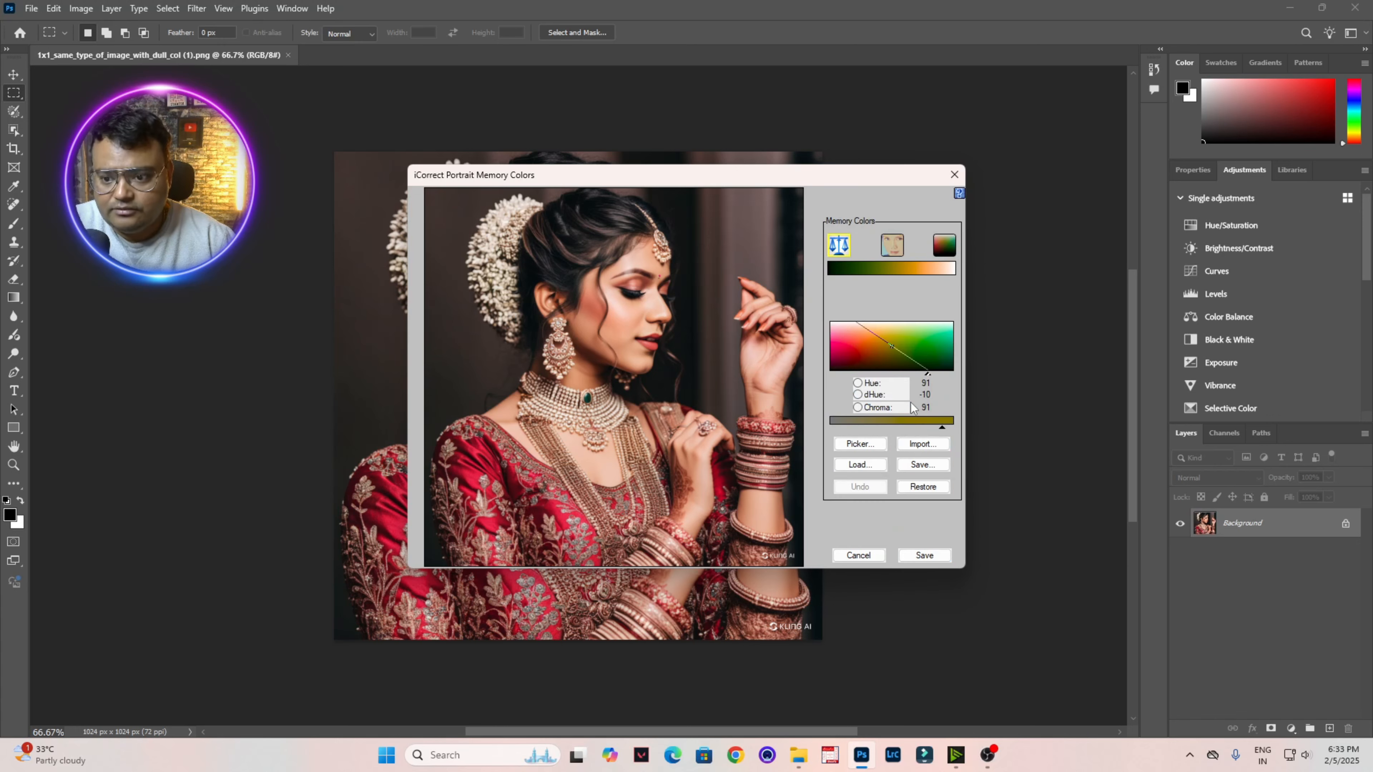
left_click(859, 464)
left_click(452, 255)
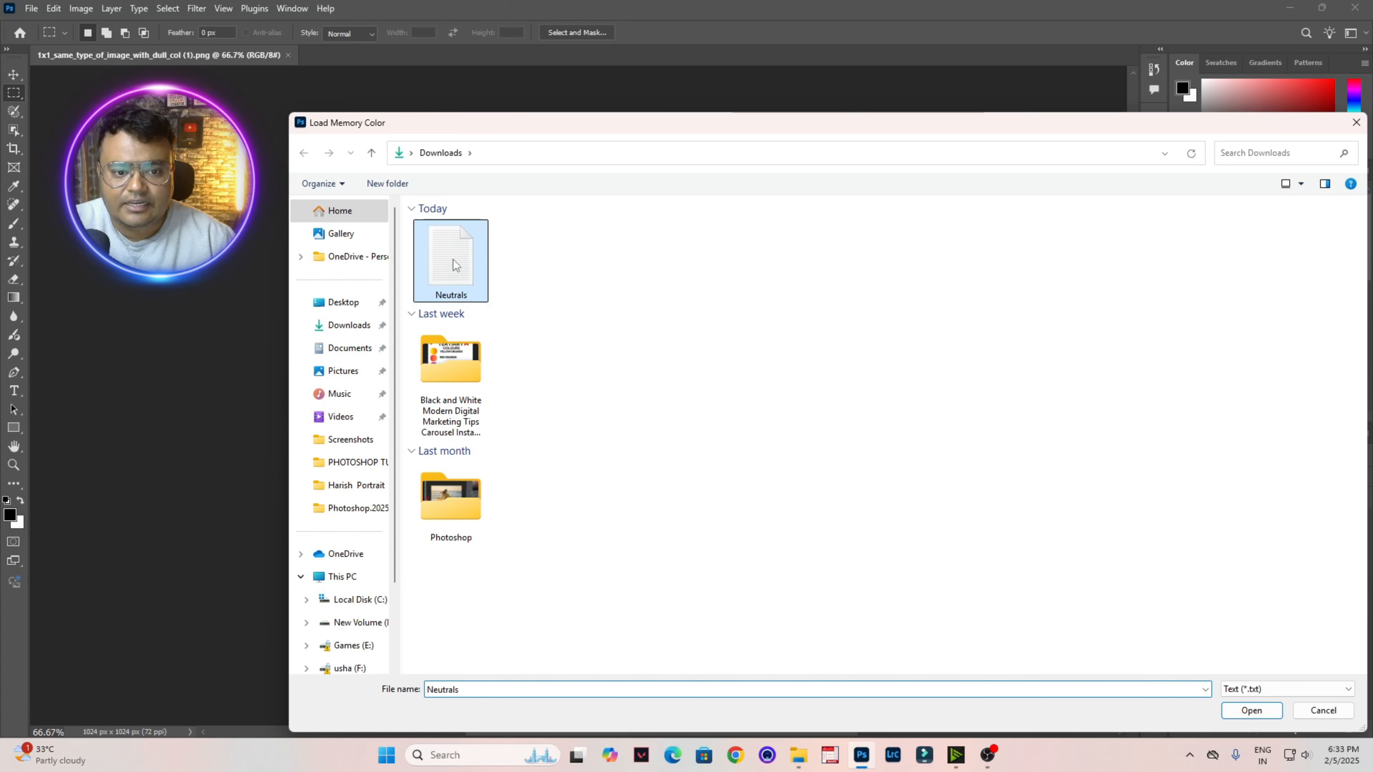
left_click(451, 257)
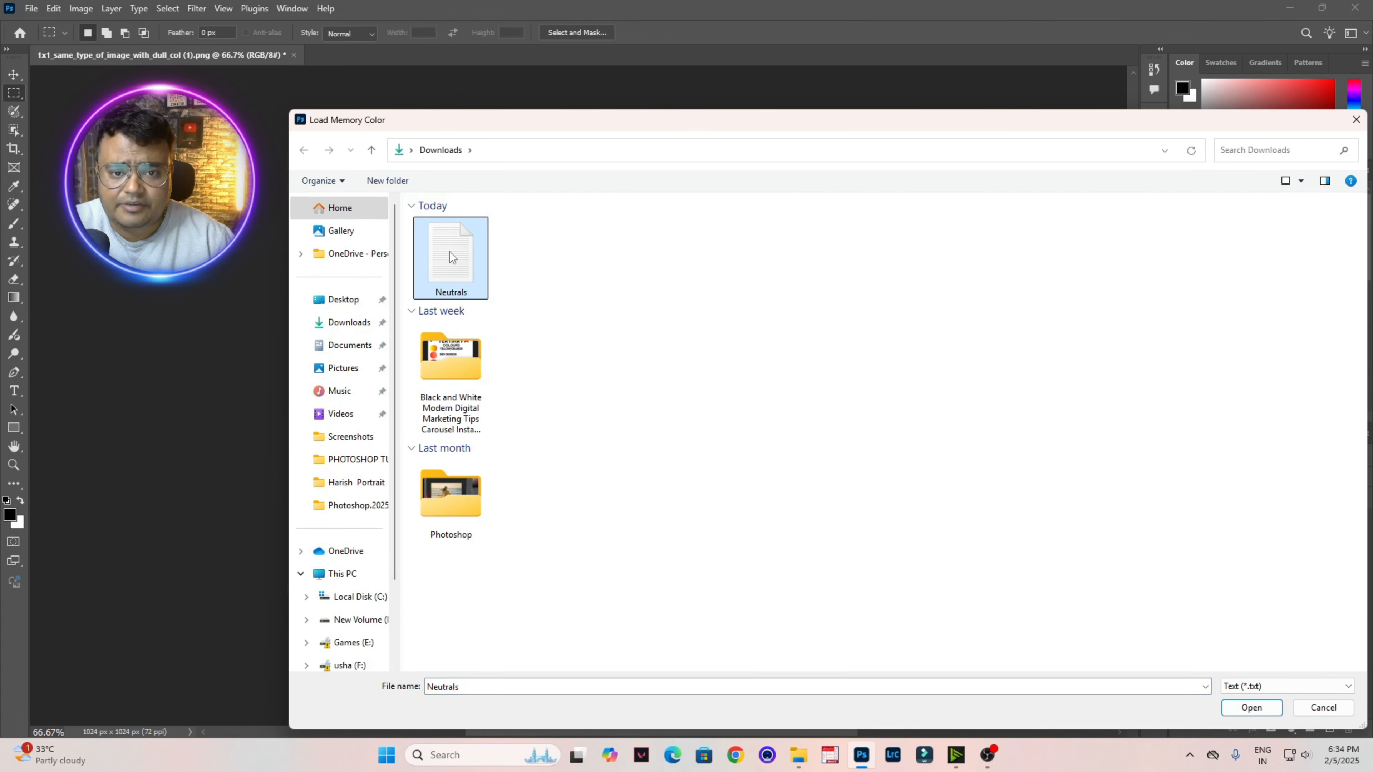
left_click(1250, 707)
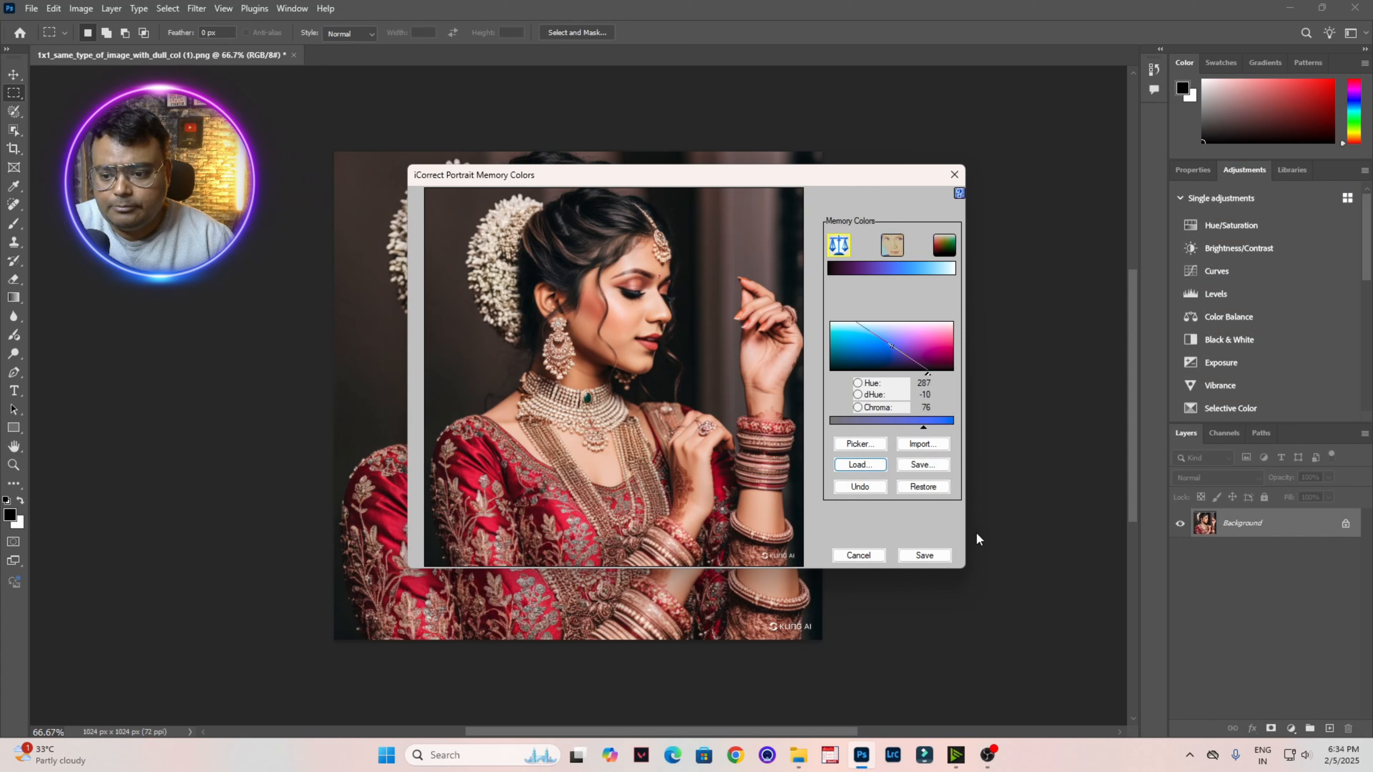
left_click(921, 557)
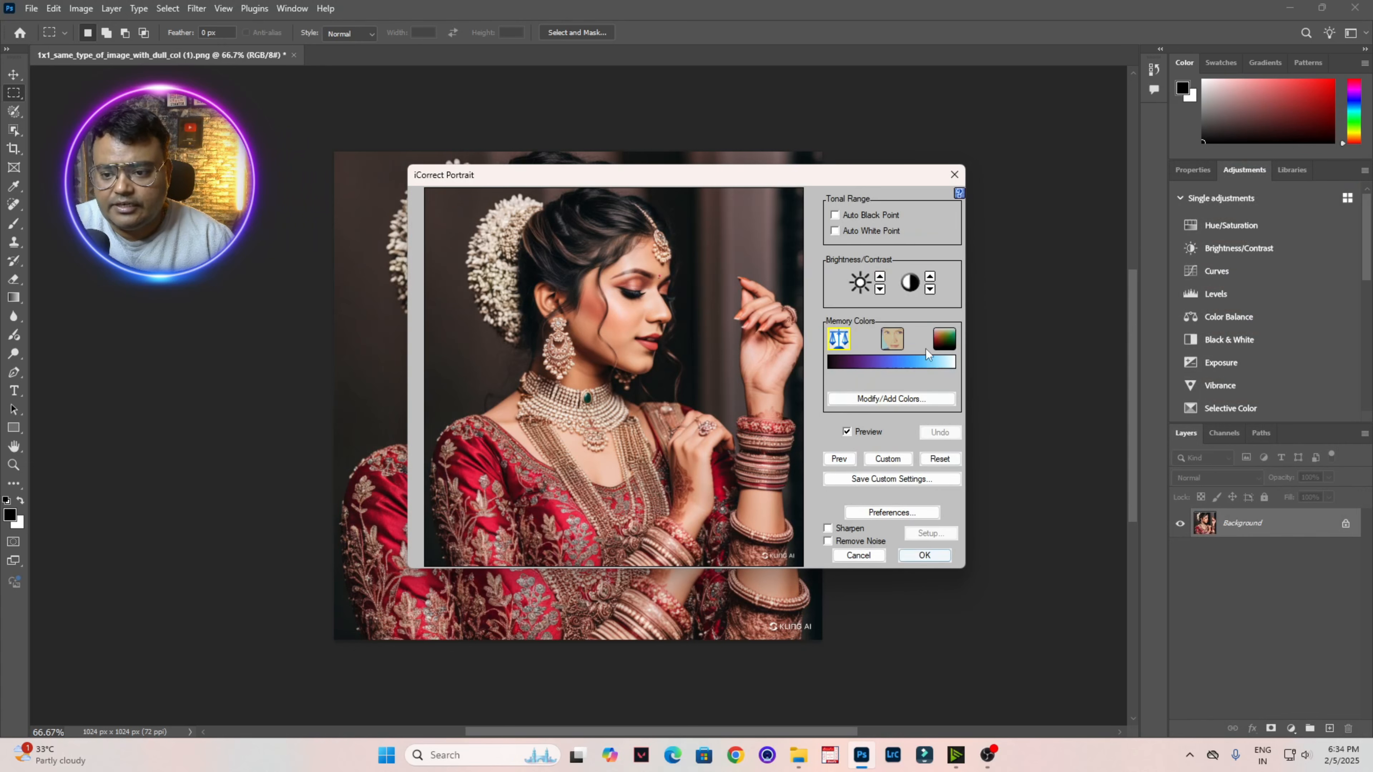
Step: Try the neutral and skin-tone memory colours on the woman's face and cancel out of the filter
left_click(613, 314)
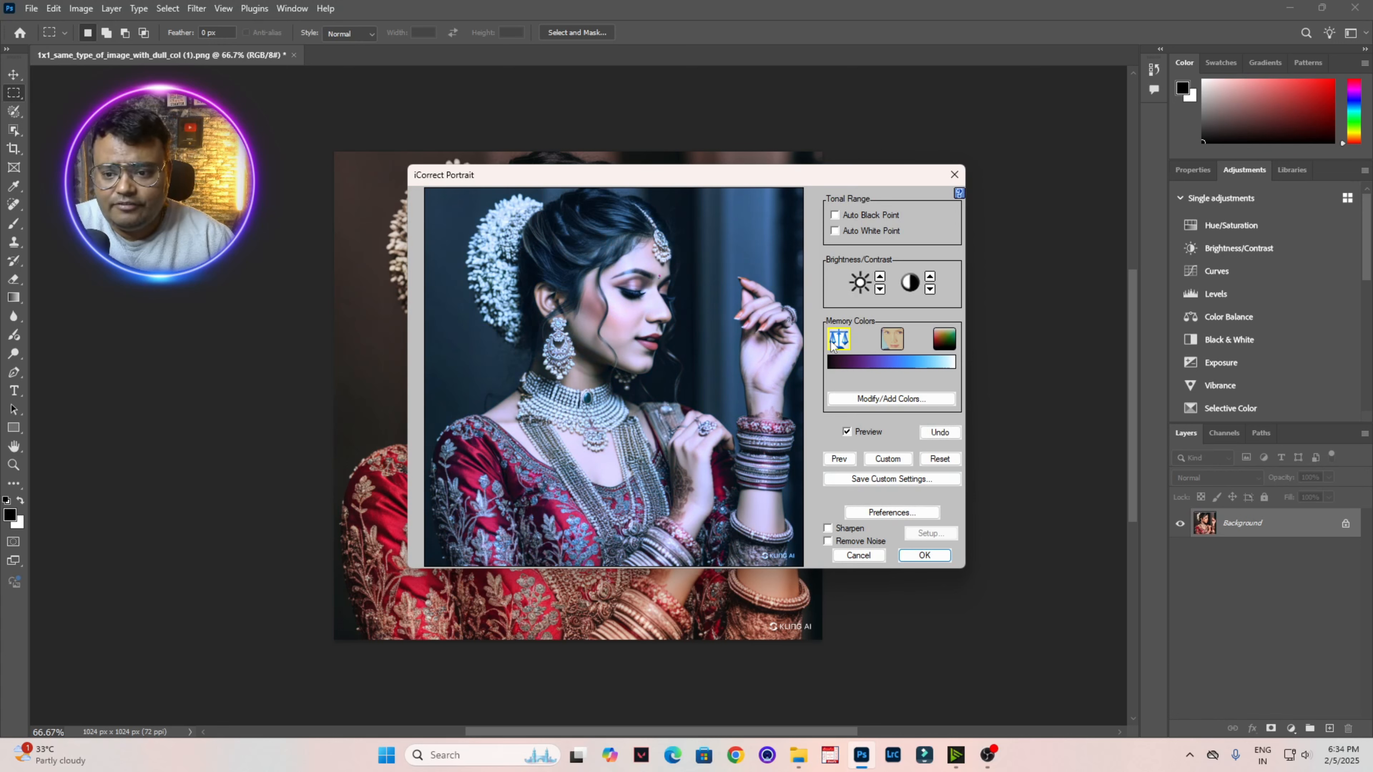
left_click(893, 346)
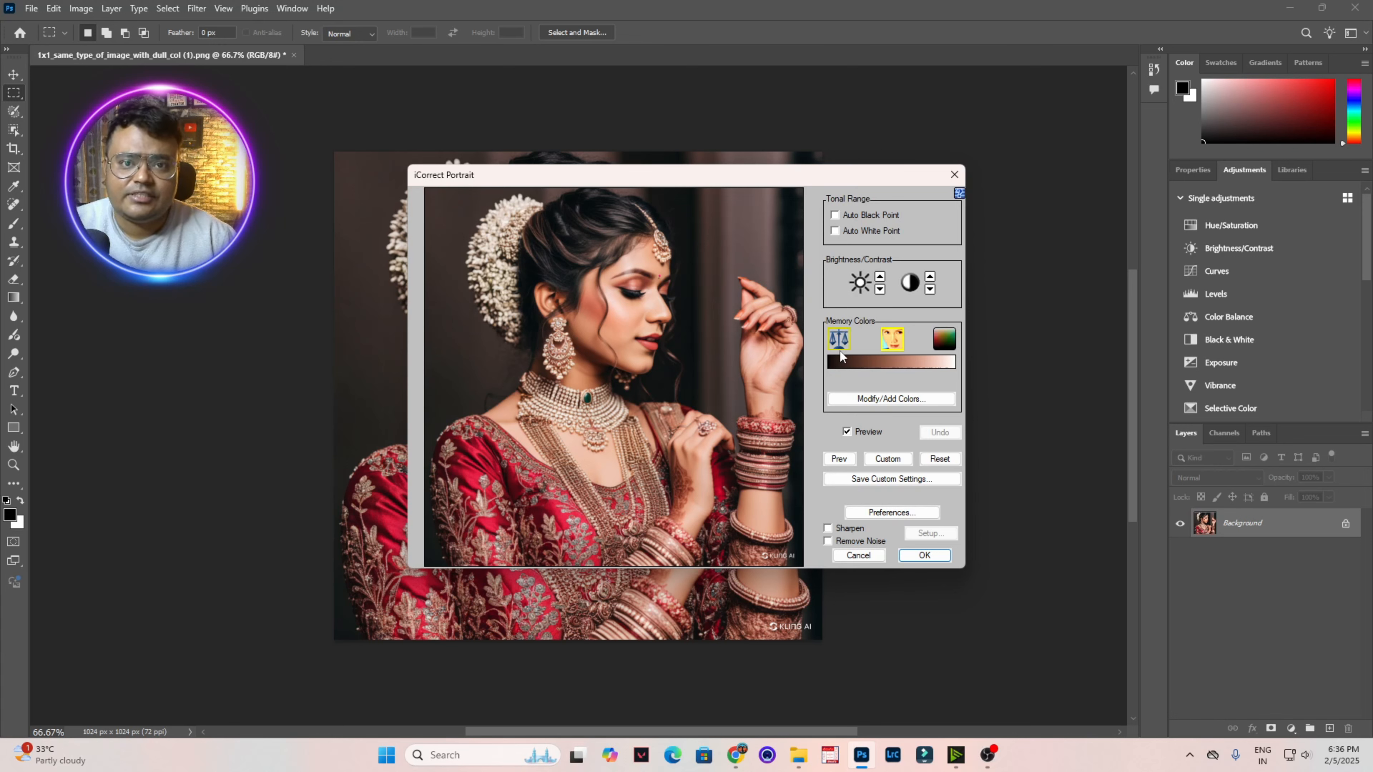
left_click(625, 312)
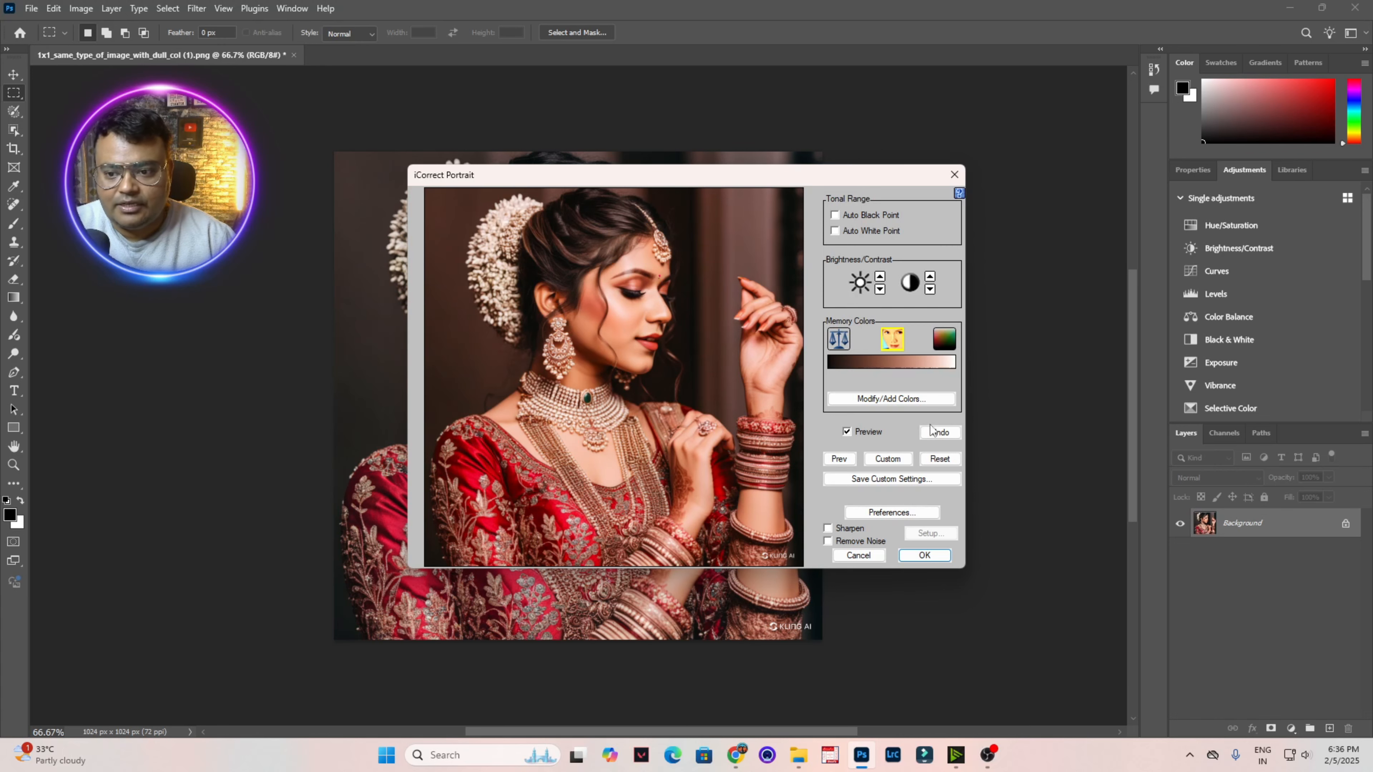
left_click(856, 551)
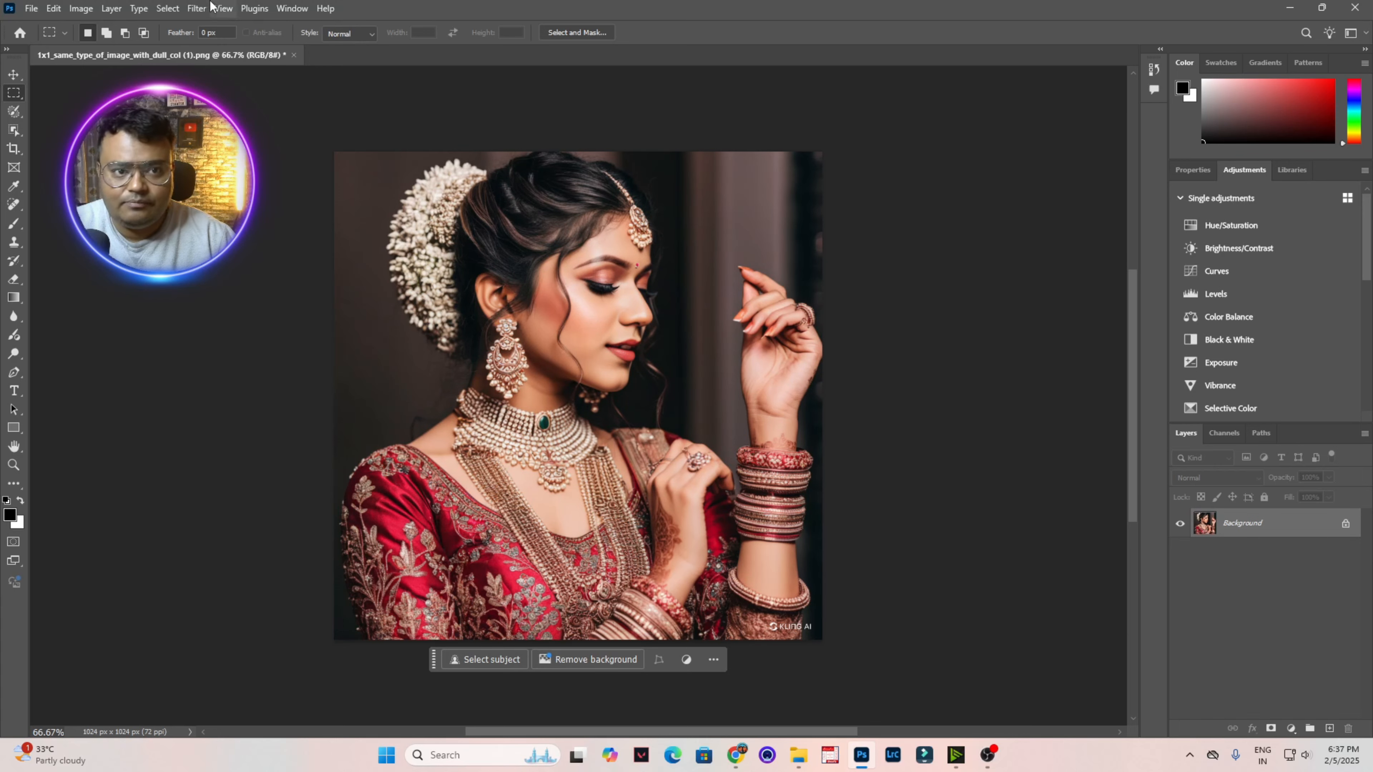
Step: Reopen the iCorrect Portrait filter, apply memory colour 3 to the face, try hue 206 in its editor and cancel the edit
left_click(197, 9)
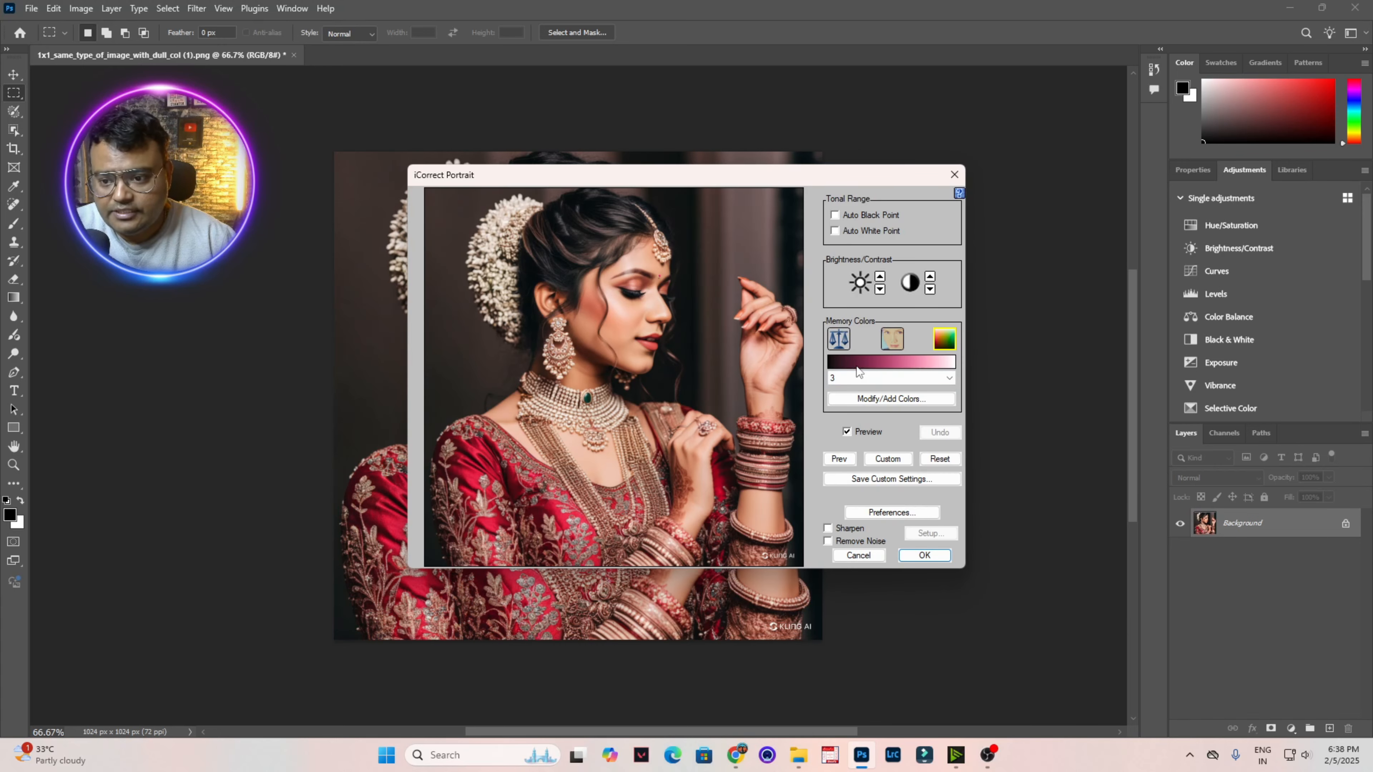
left_click(620, 317)
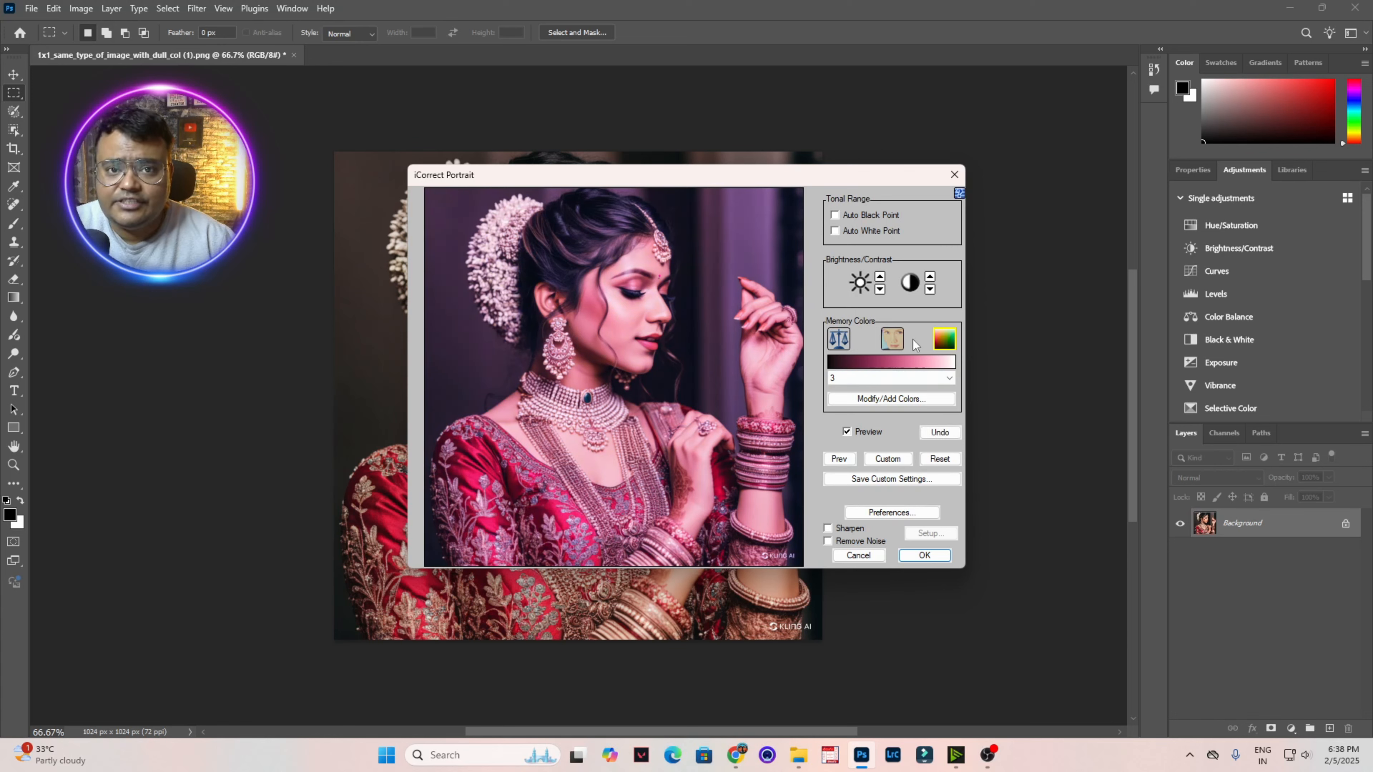
left_click(885, 399)
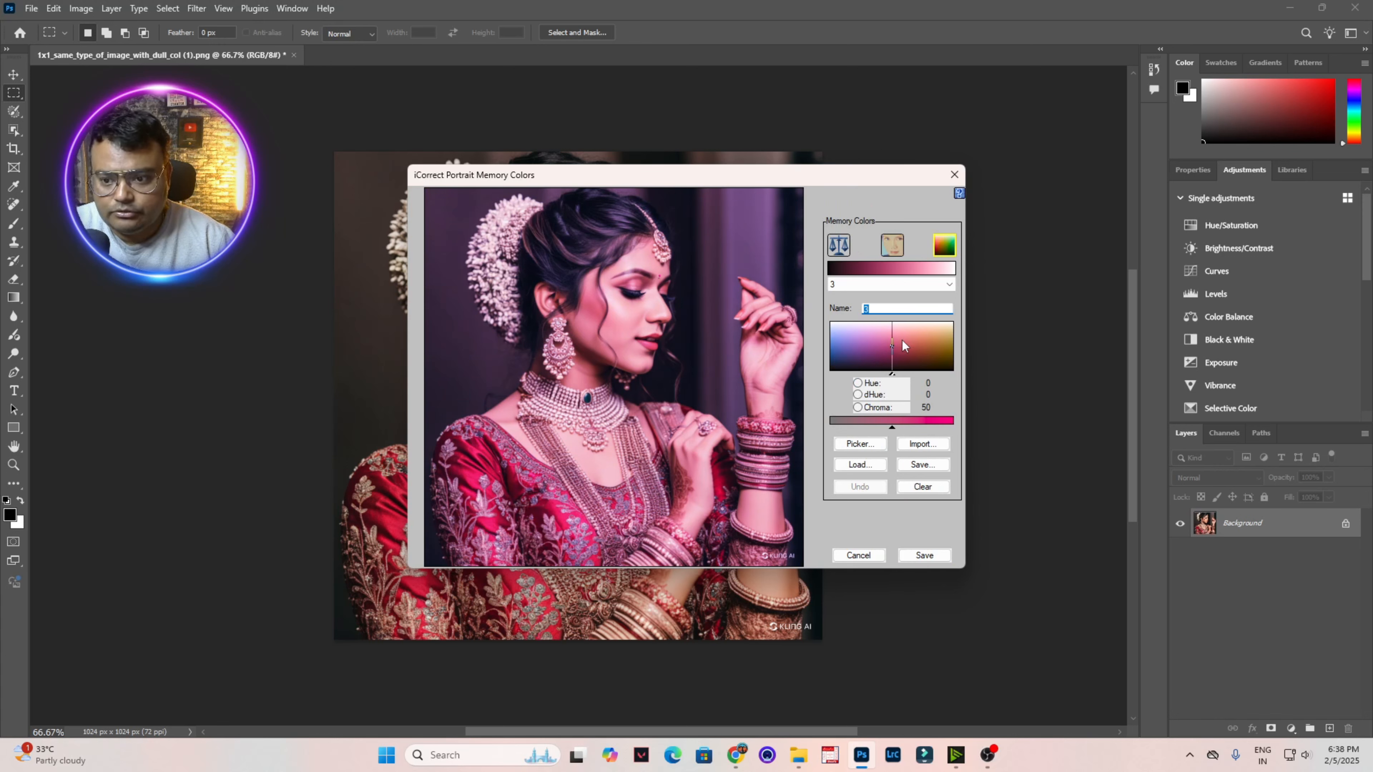
mouse_move(900, 345)
left_mouse_down()
mouse_move(917, 360)
mouse_move(862, 343)
mouse_move(930, 349)
left_mouse_up()
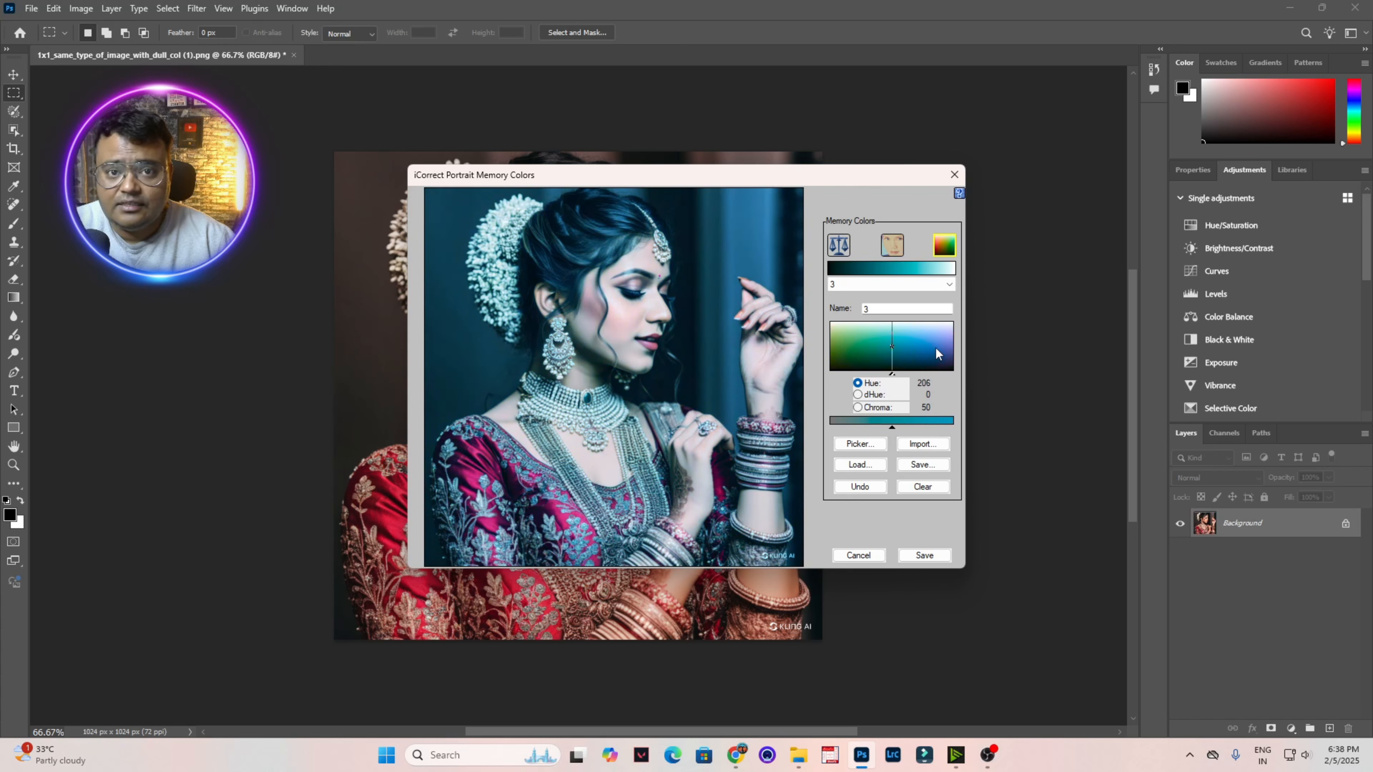
left_click(859, 557)
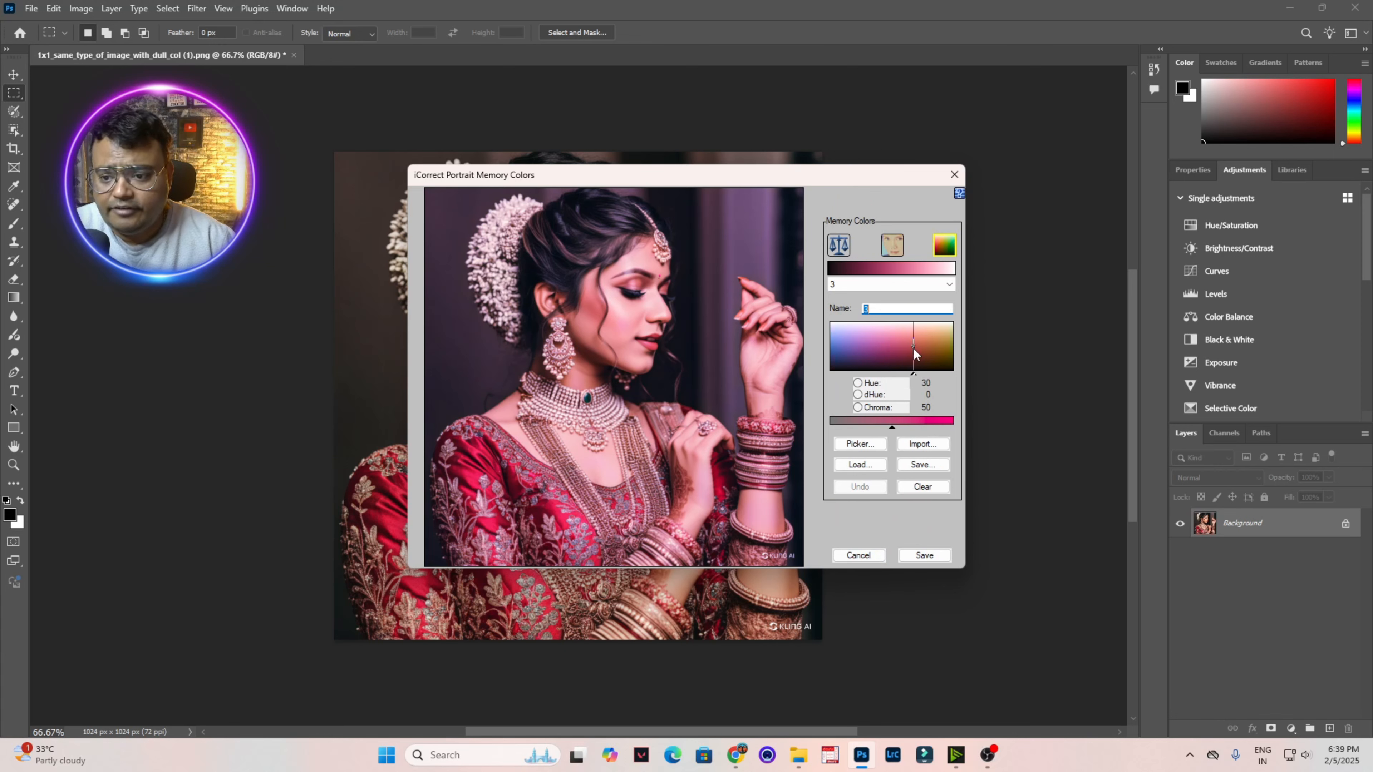
Step: Try hue 74 for memory colour 3, undo it and cancel the memory colour editor
left_click_drag(913, 347, 898, 341)
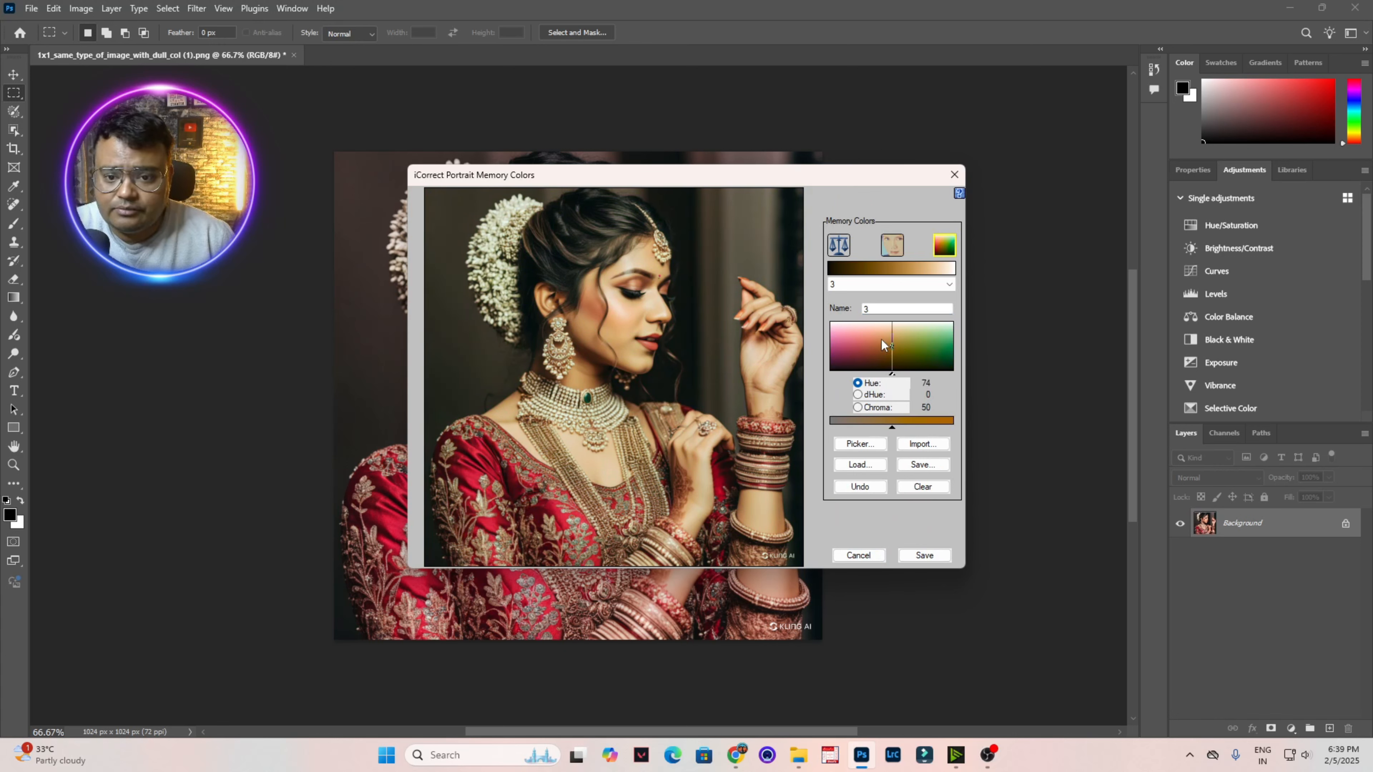
left_click(858, 489)
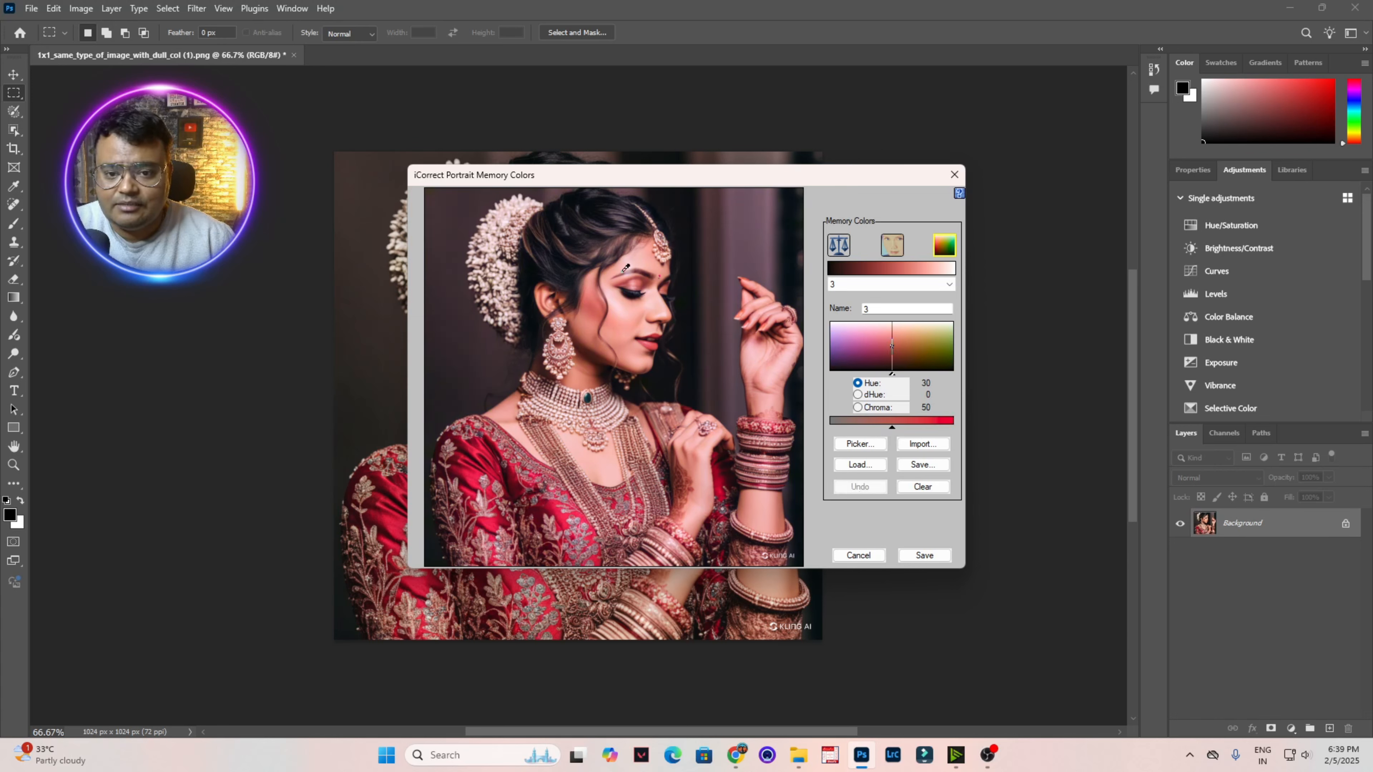
left_click(858, 554)
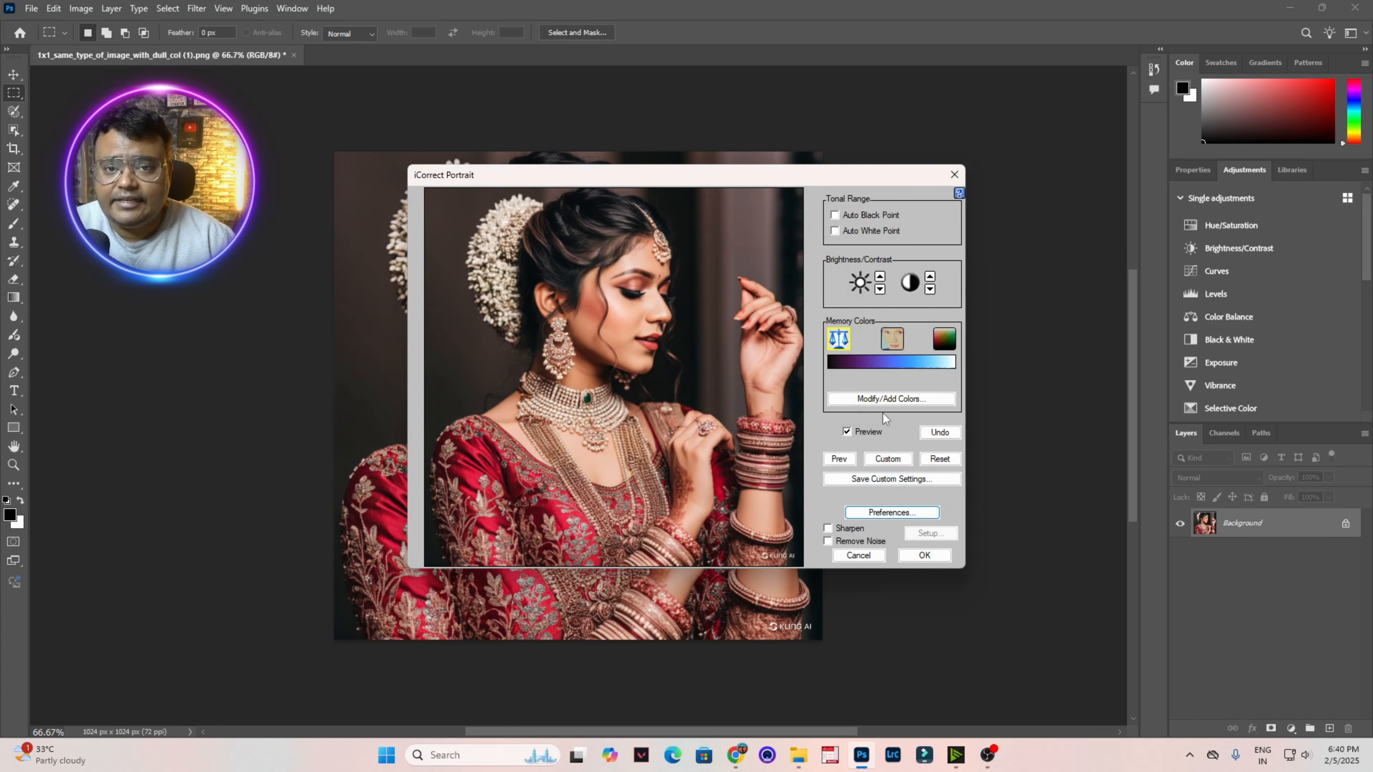
Step: Toggle the preview, try loading the Neutrals file as custom settings, cancel the file selection and reset the corrections
left_click(847, 432)
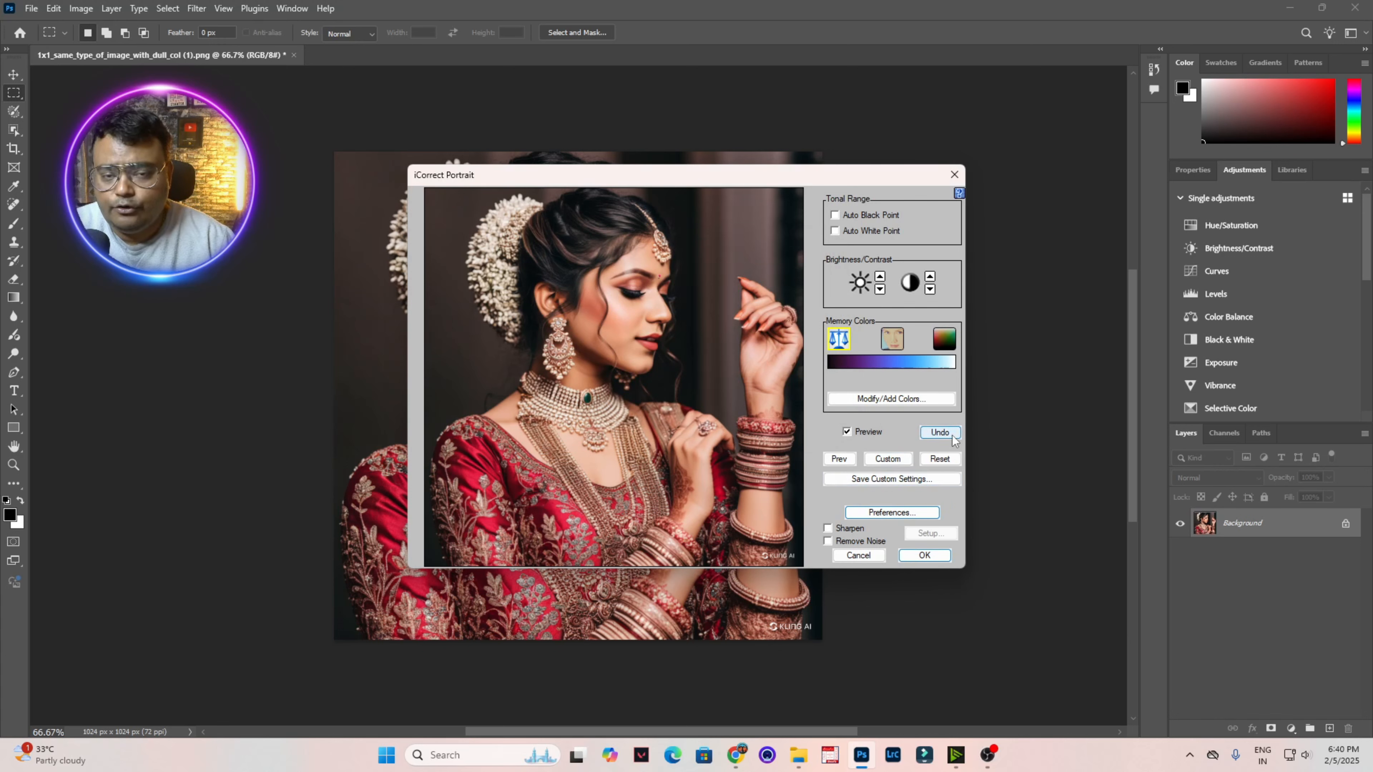
left_click(889, 460)
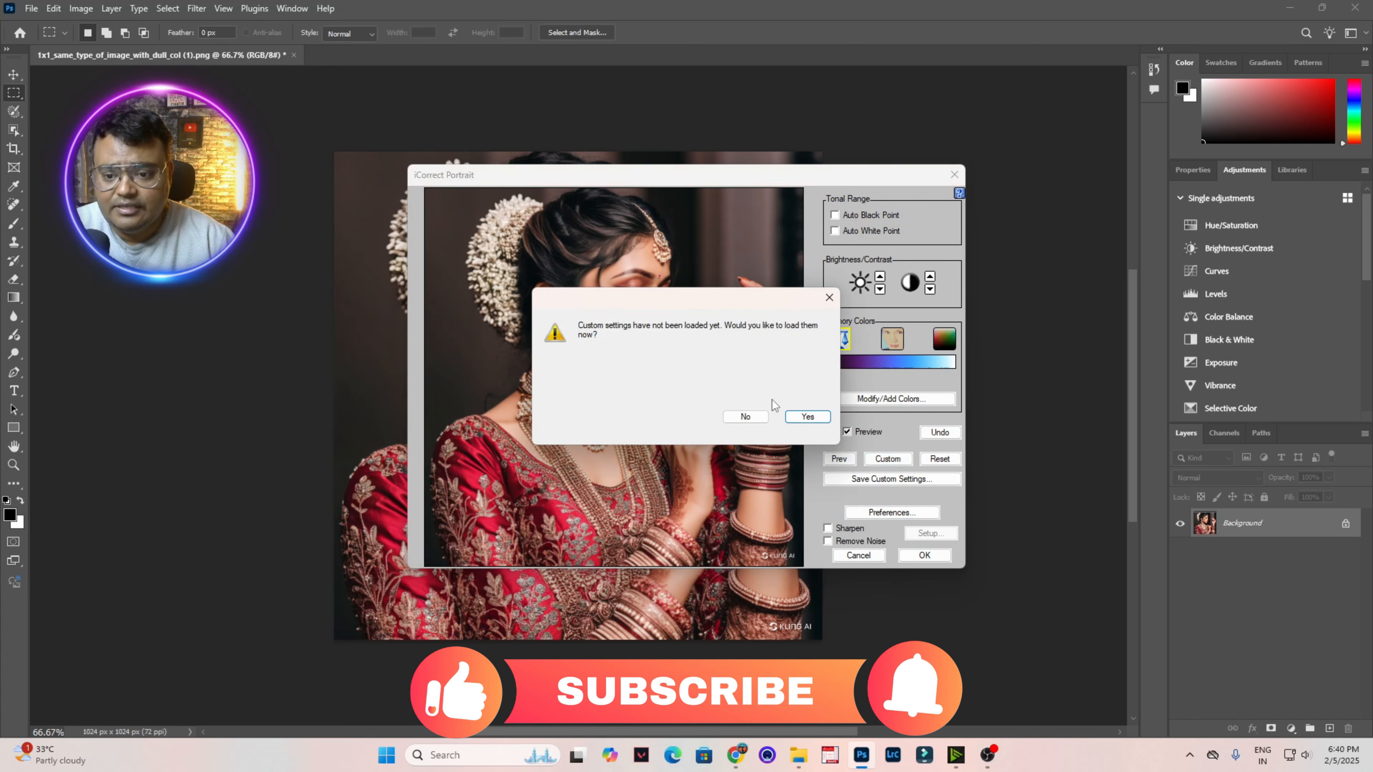
left_click(806, 416)
left_click(446, 238)
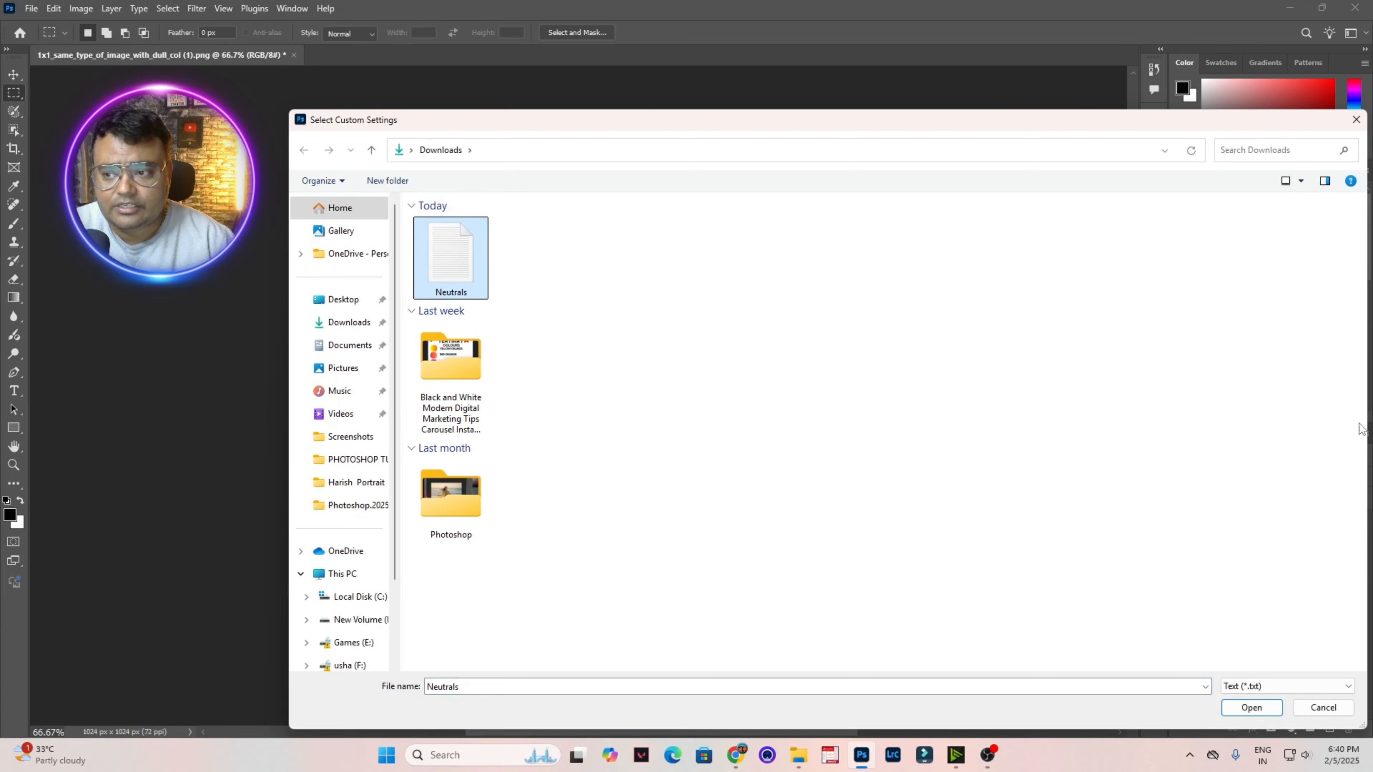
left_click(1327, 711)
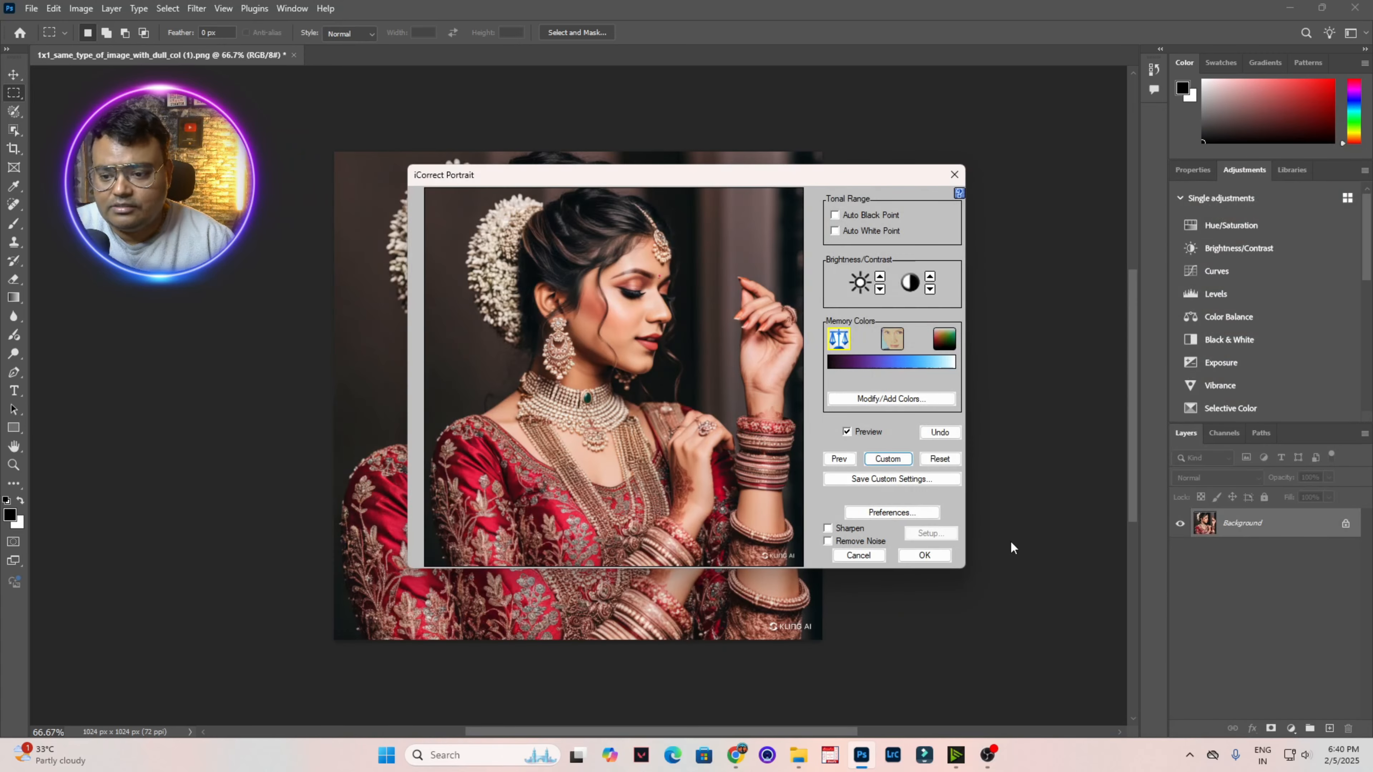
left_click(940, 459)
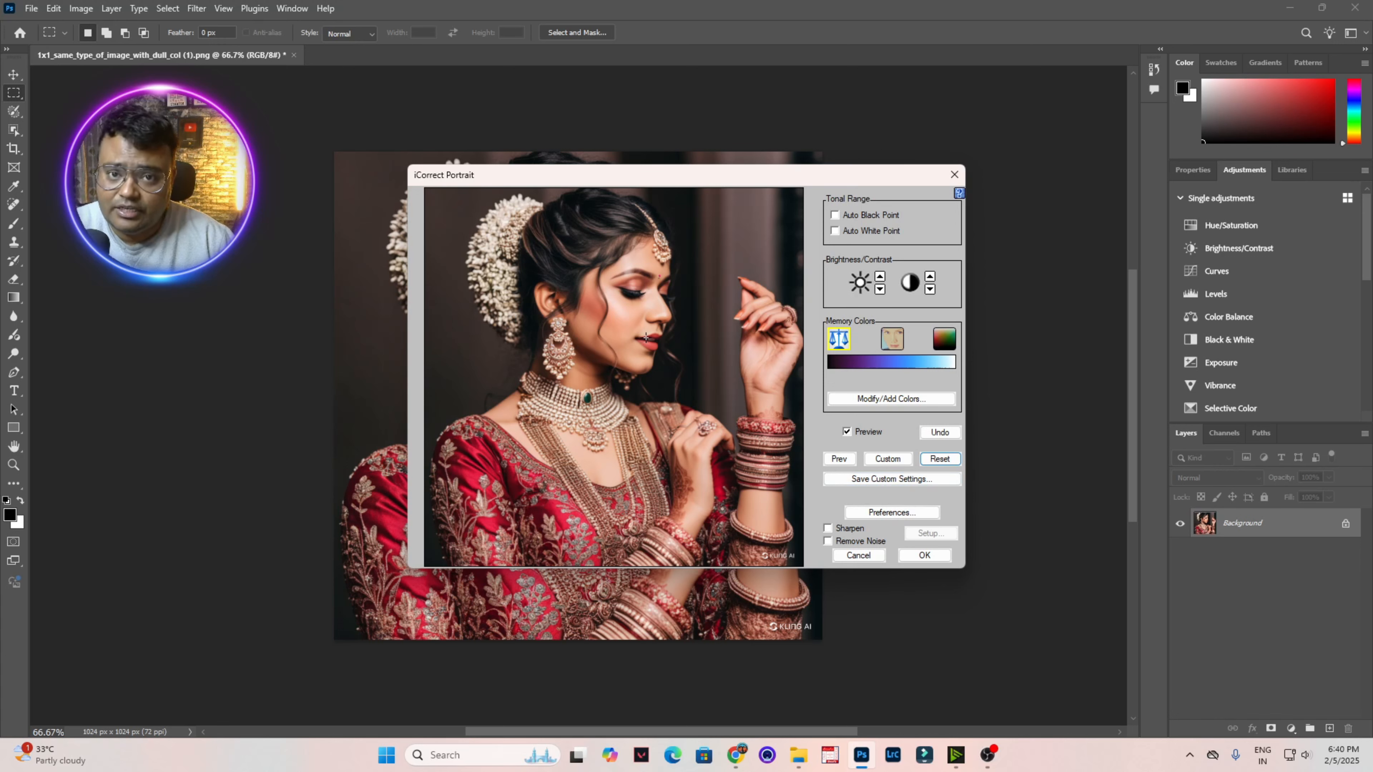
Step: Enable Sharpen and Remove Noise, restore their default settings, and apply the blue neutral correction to the portrait
left_click(827, 528)
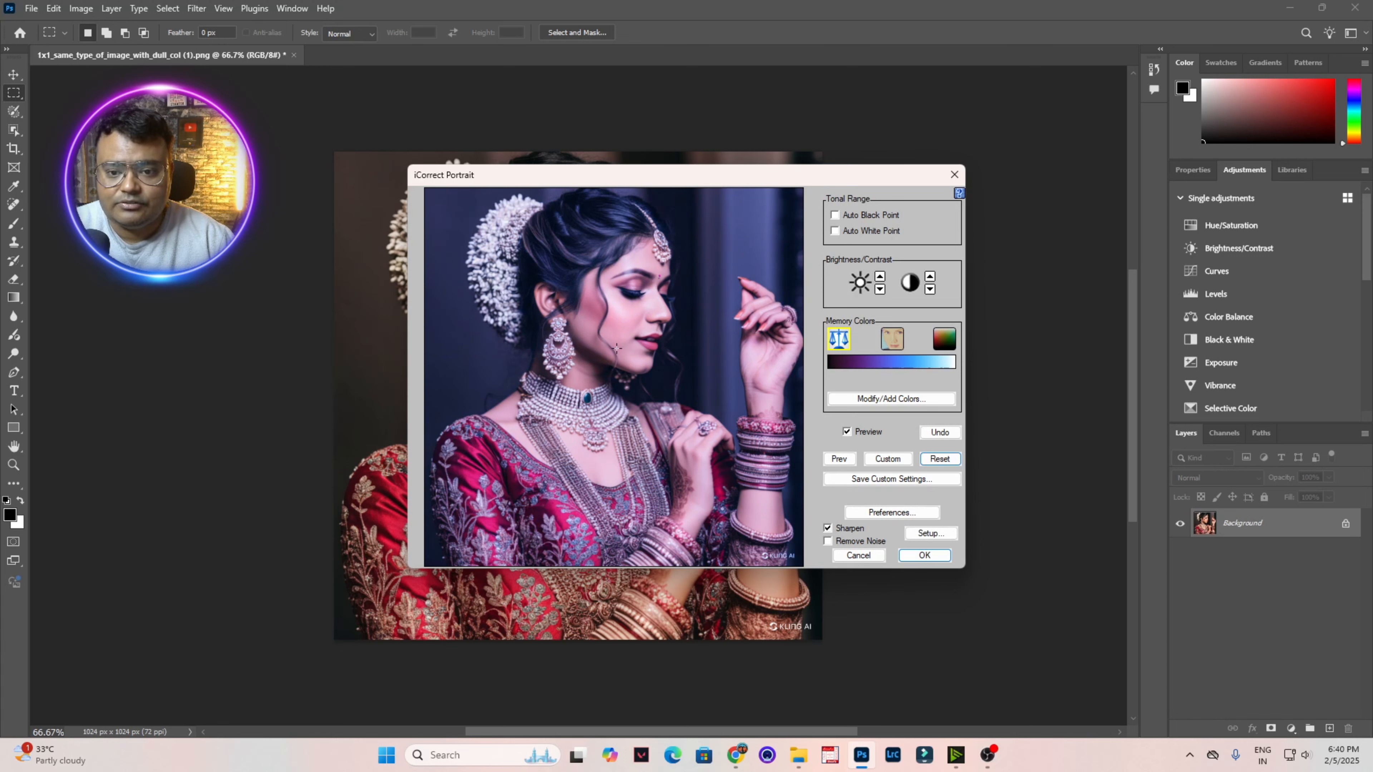
left_click(826, 541)
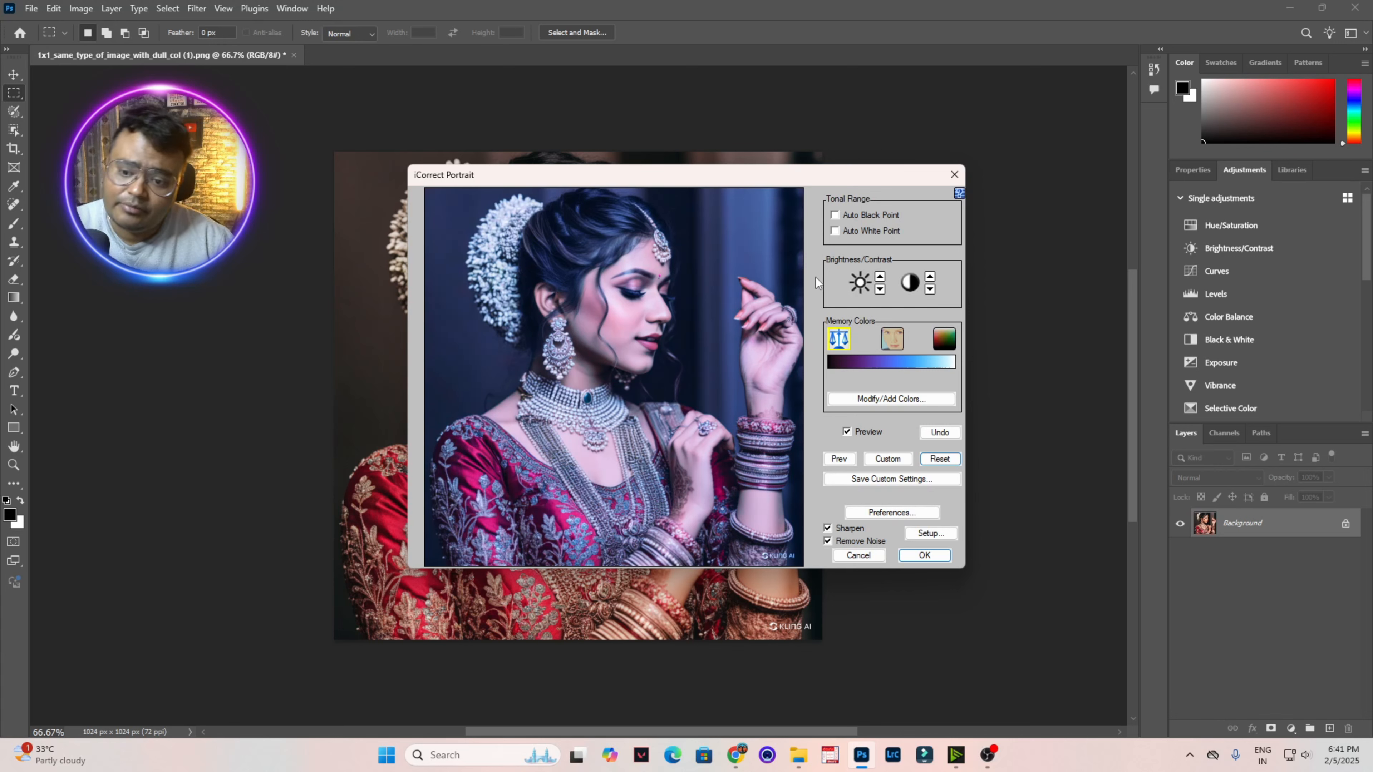
left_click(930, 533)
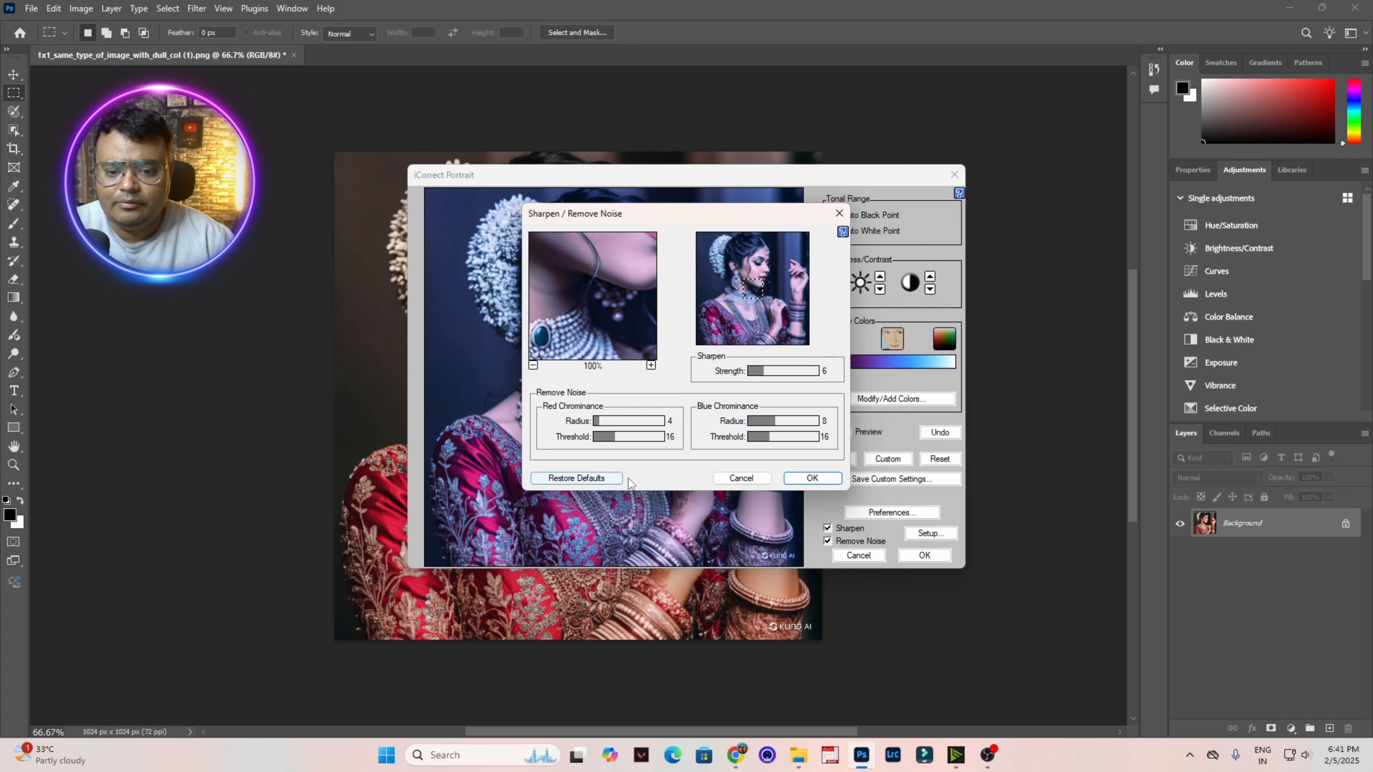
left_click(574, 480)
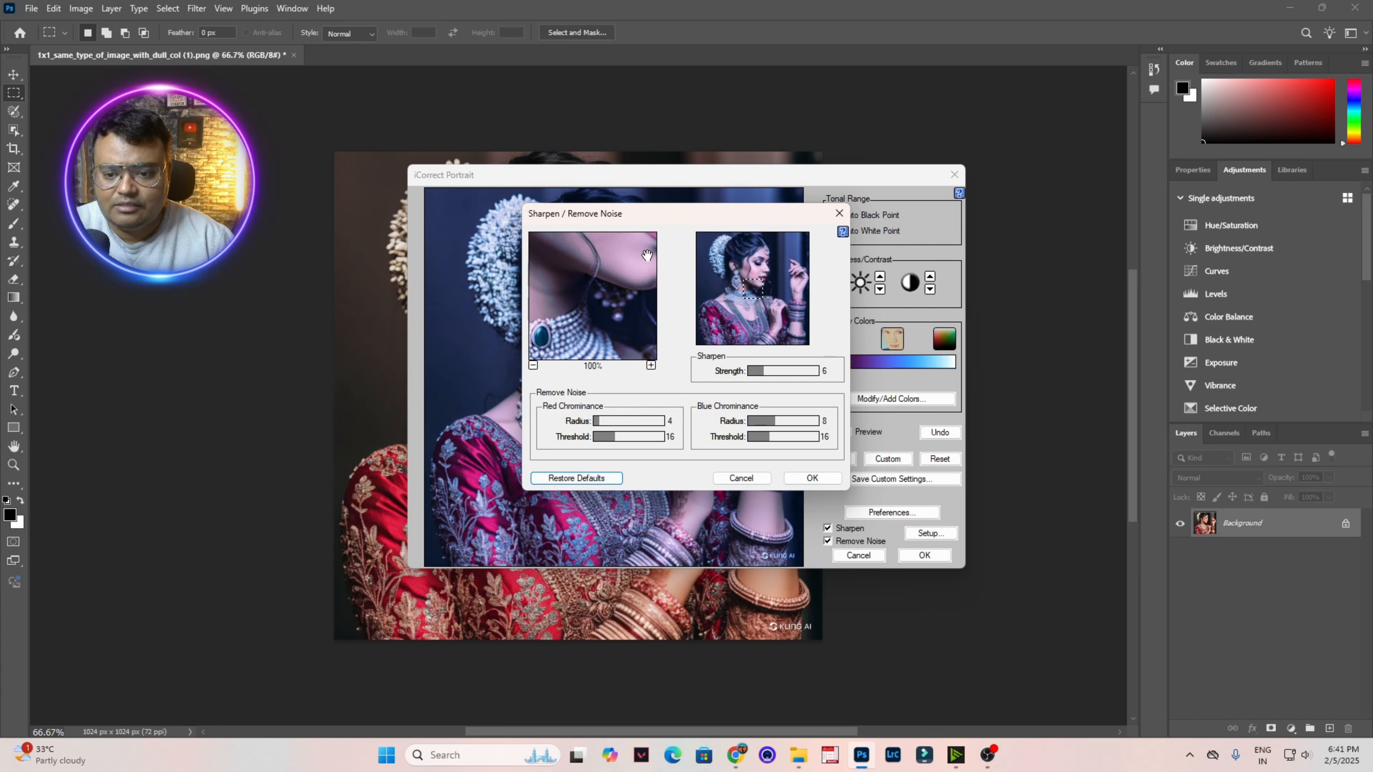
left_click(814, 479)
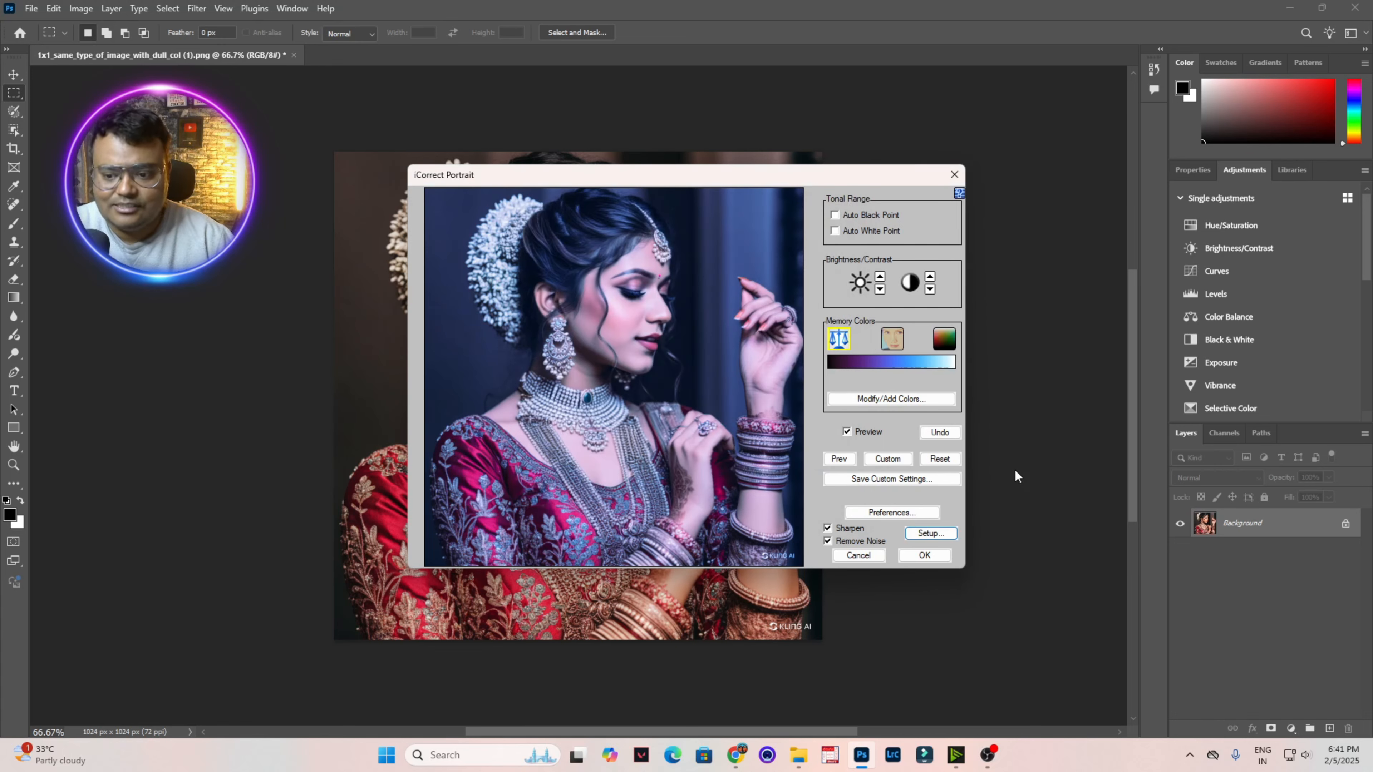
left_click(929, 560)
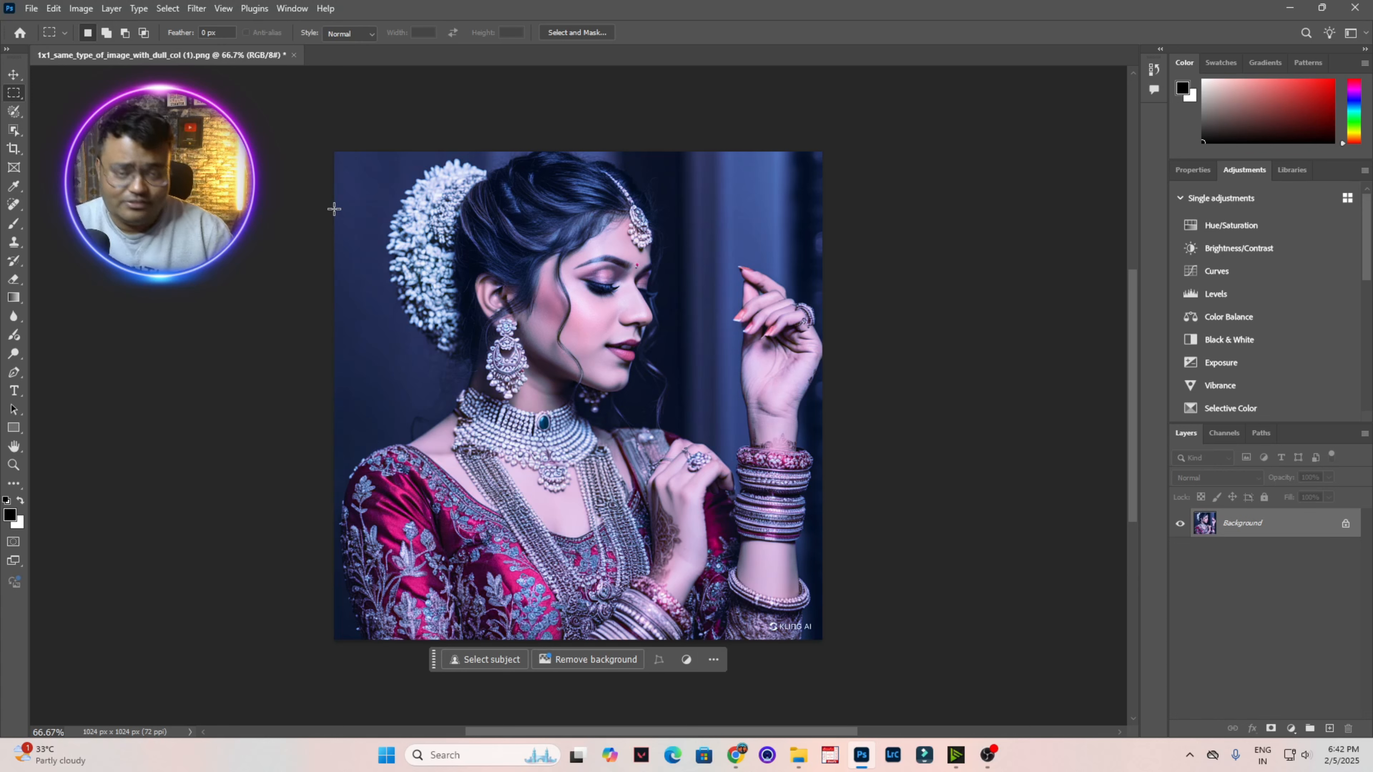
Step: Open the photo KMB_3192.JPG as a second document
left_click(34, 8)
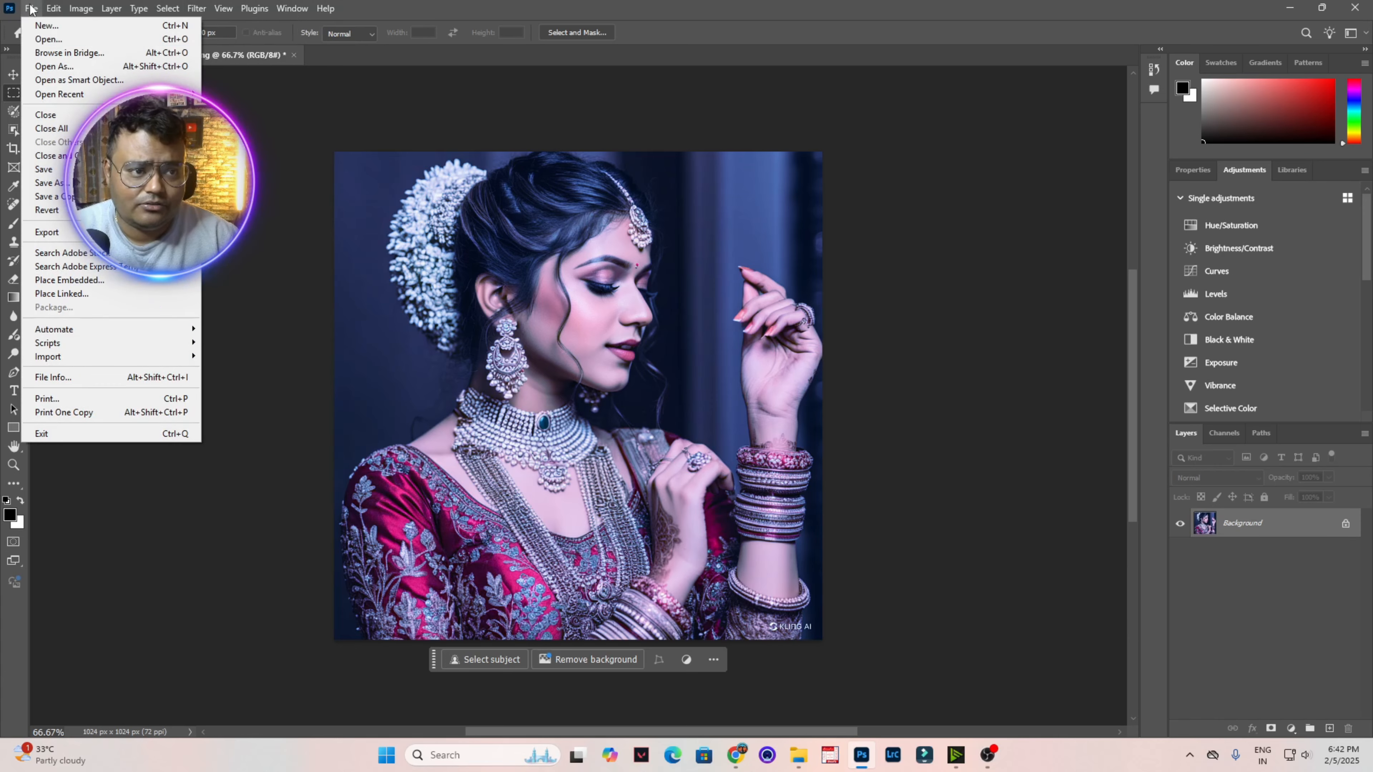
left_click(49, 39)
double_click(872, 488)
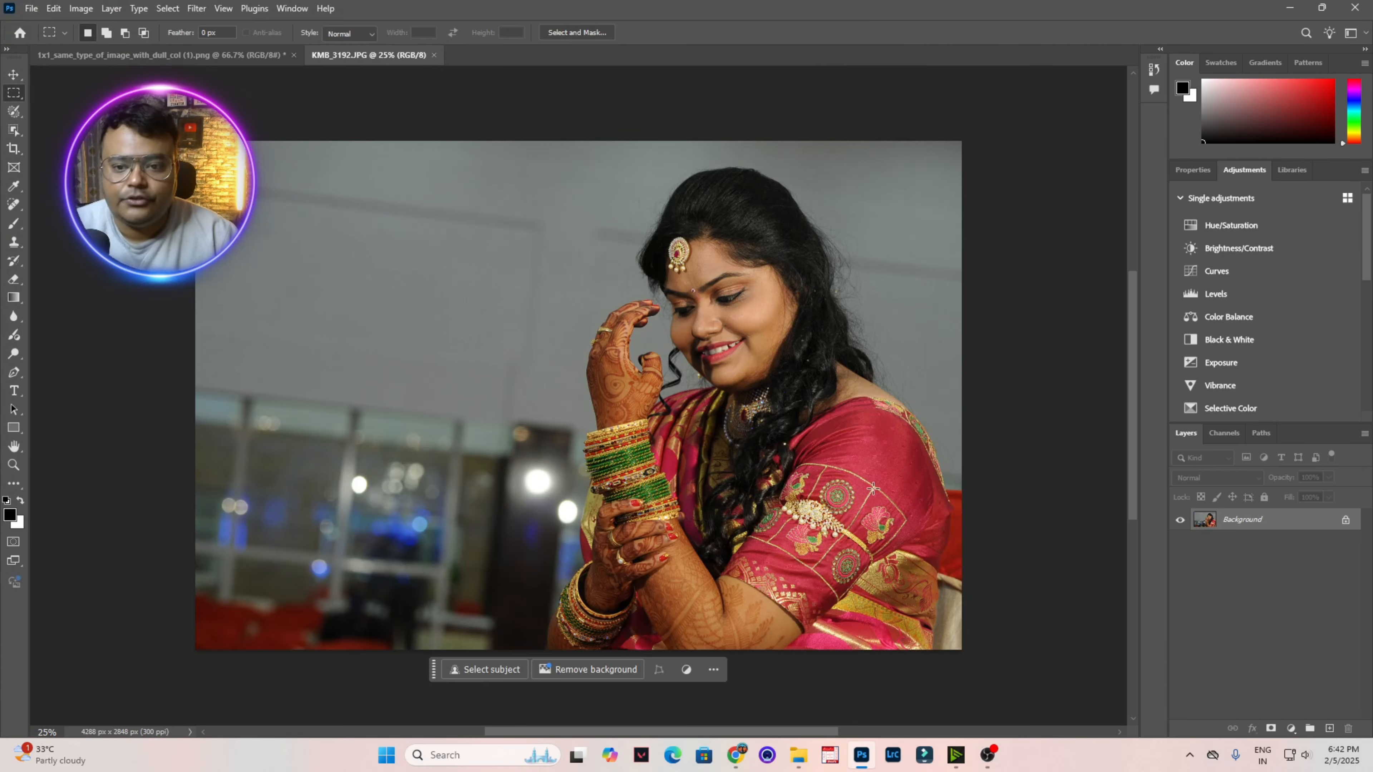
Step: Start the iCorrect Portrait 2.0 filter on KMB_3192.JPG and enable the automatic black and white points
left_click(194, 8)
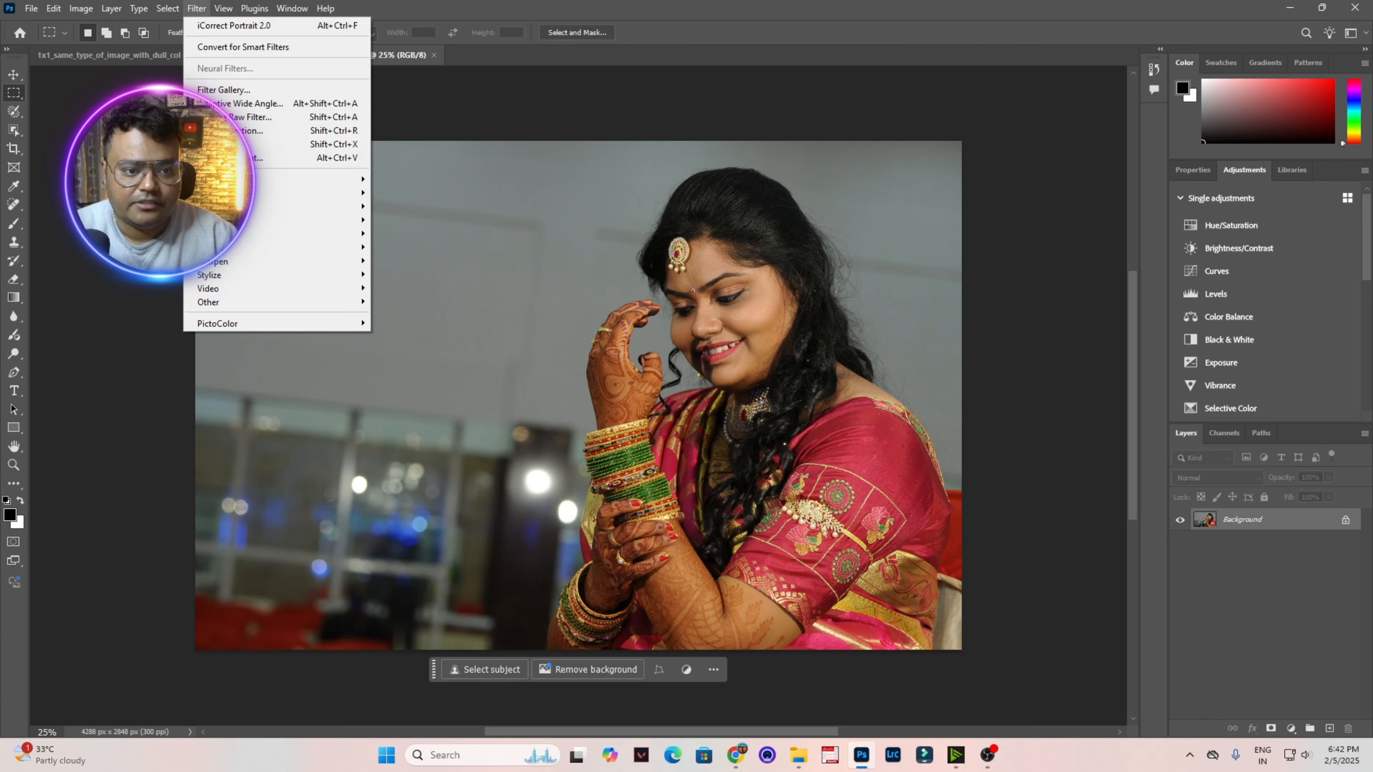
mouse_move(250, 325)
left_click(422, 322)
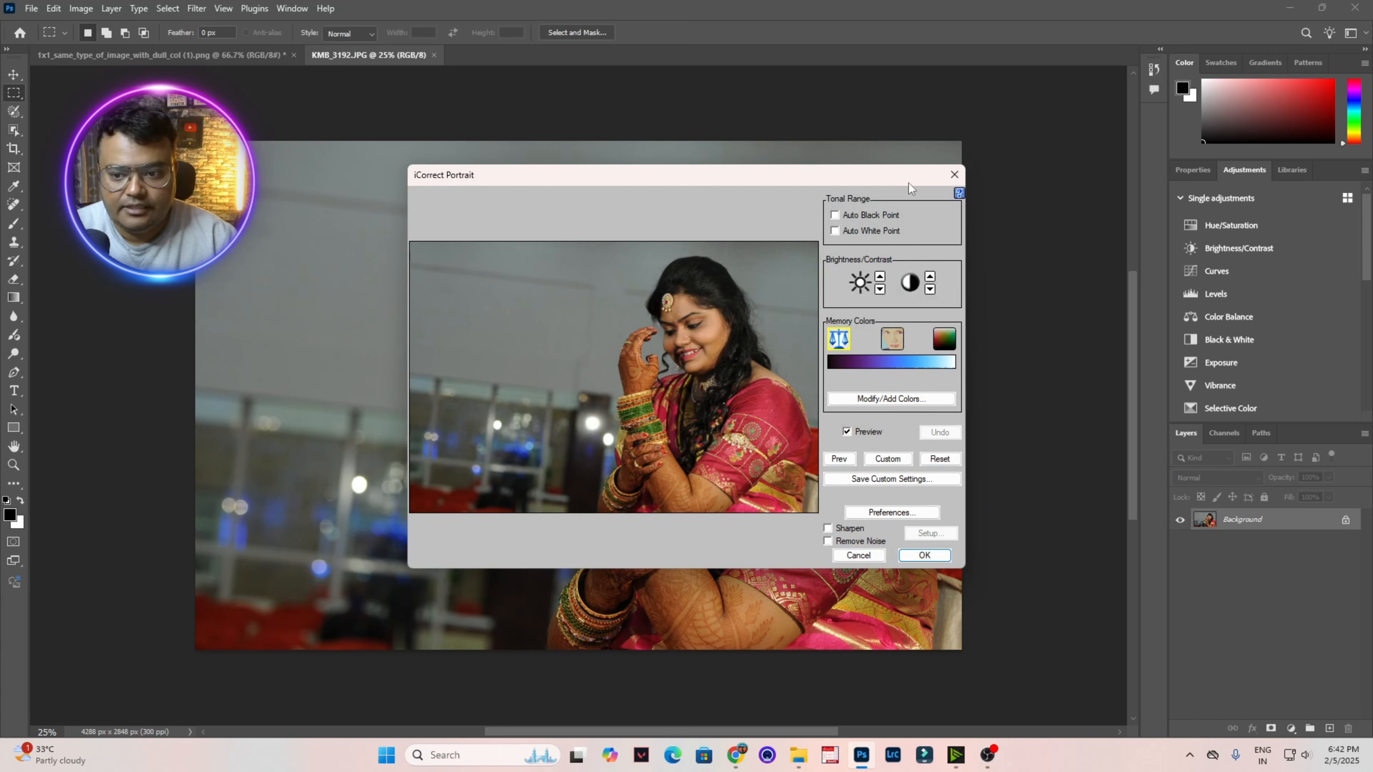
left_click_drag(735, 176, 892, 101)
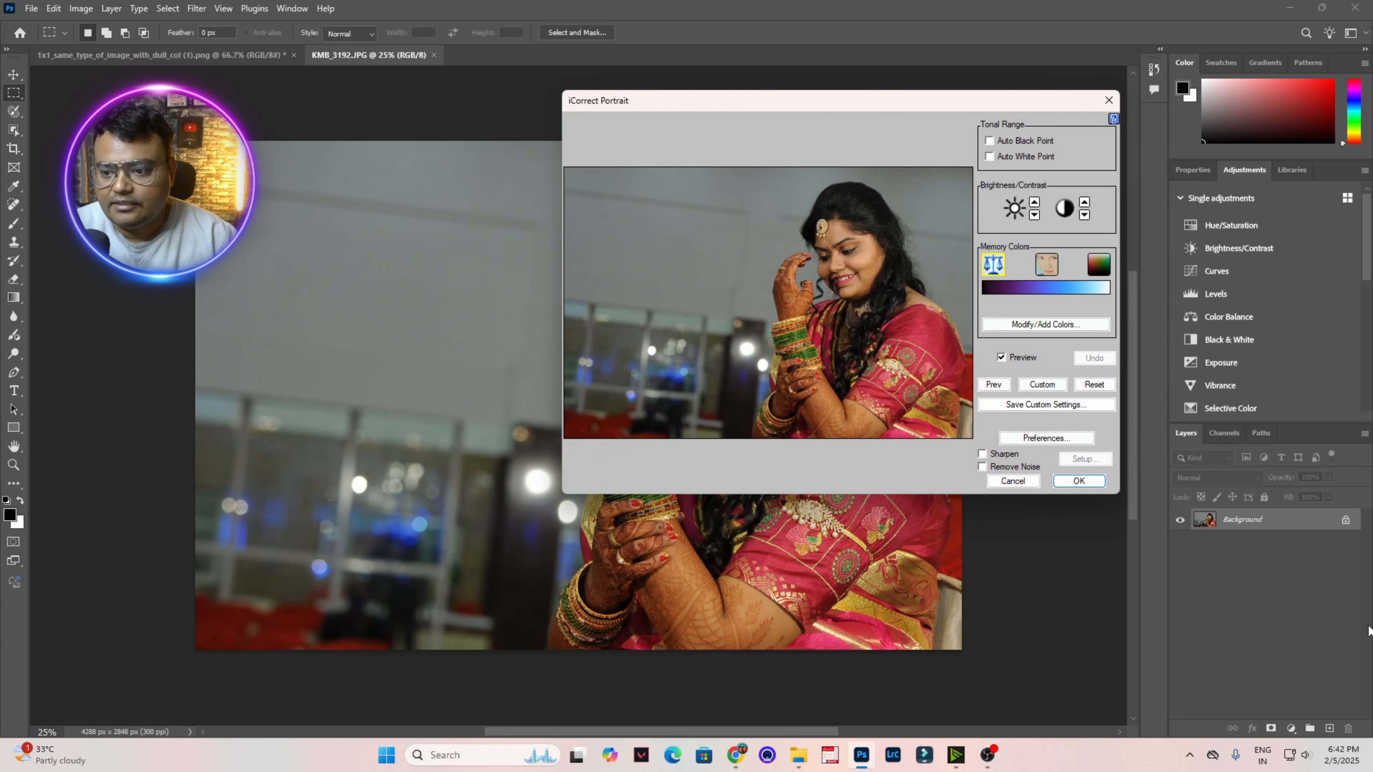
left_click(990, 140)
left_click(989, 157)
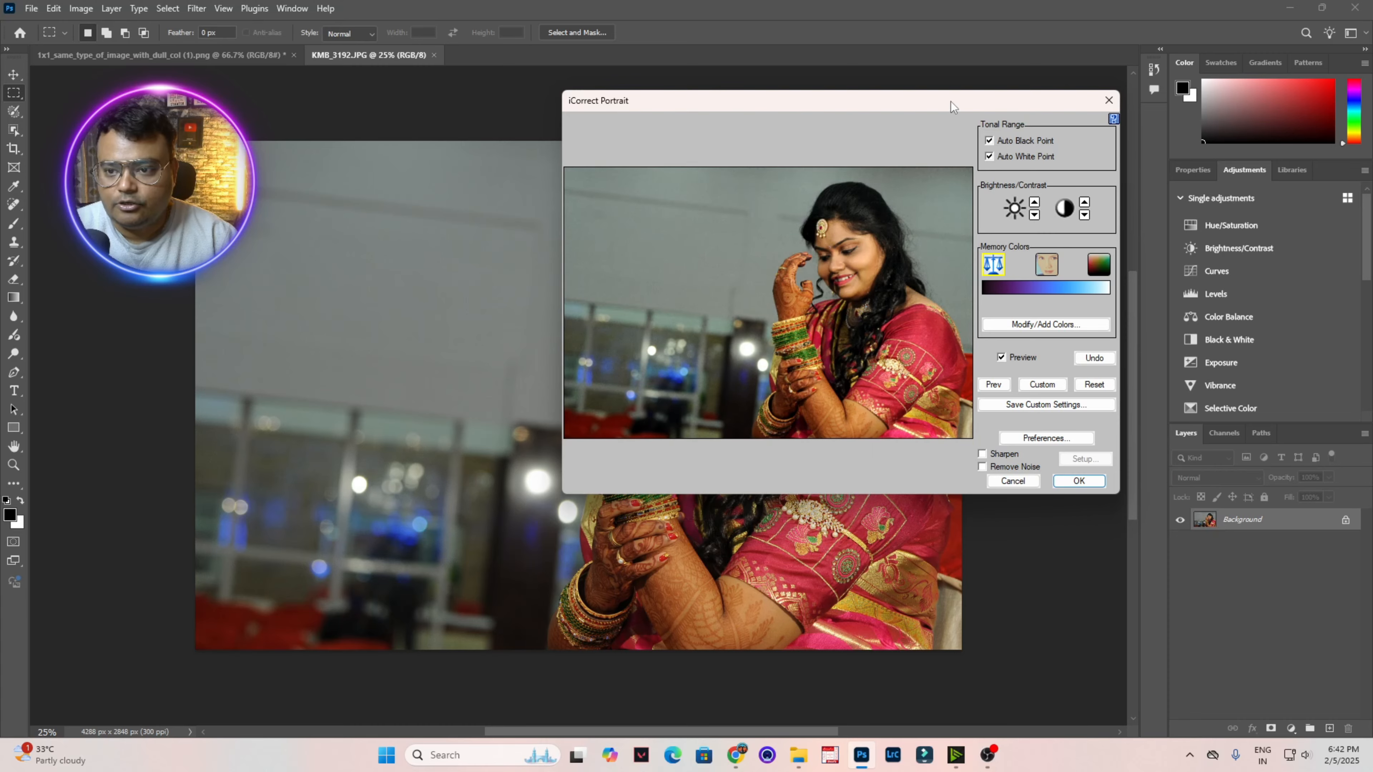
left_click_drag(950, 101, 1138, 116)
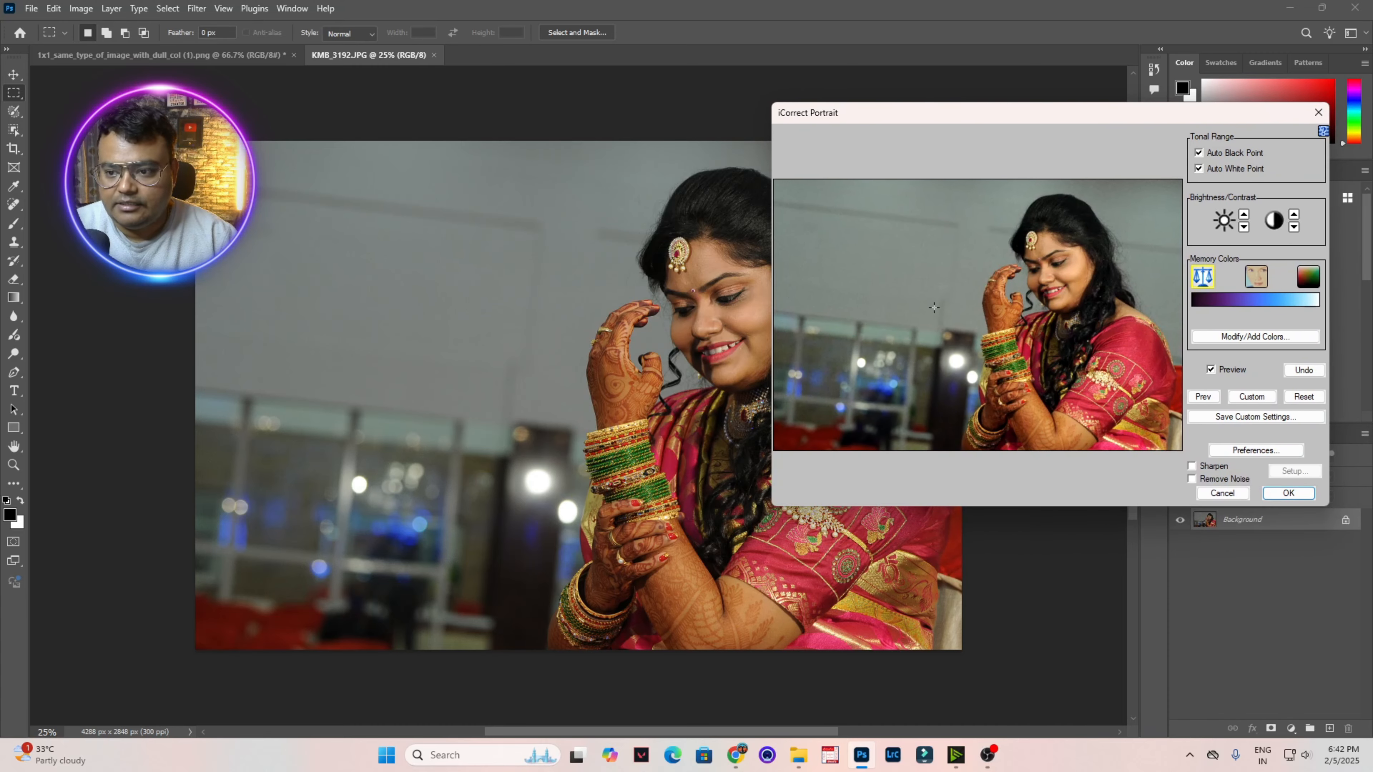
Step: Restore the neutral memory colour to its default, save it, and apply the filter to the photo
left_click(1256, 337)
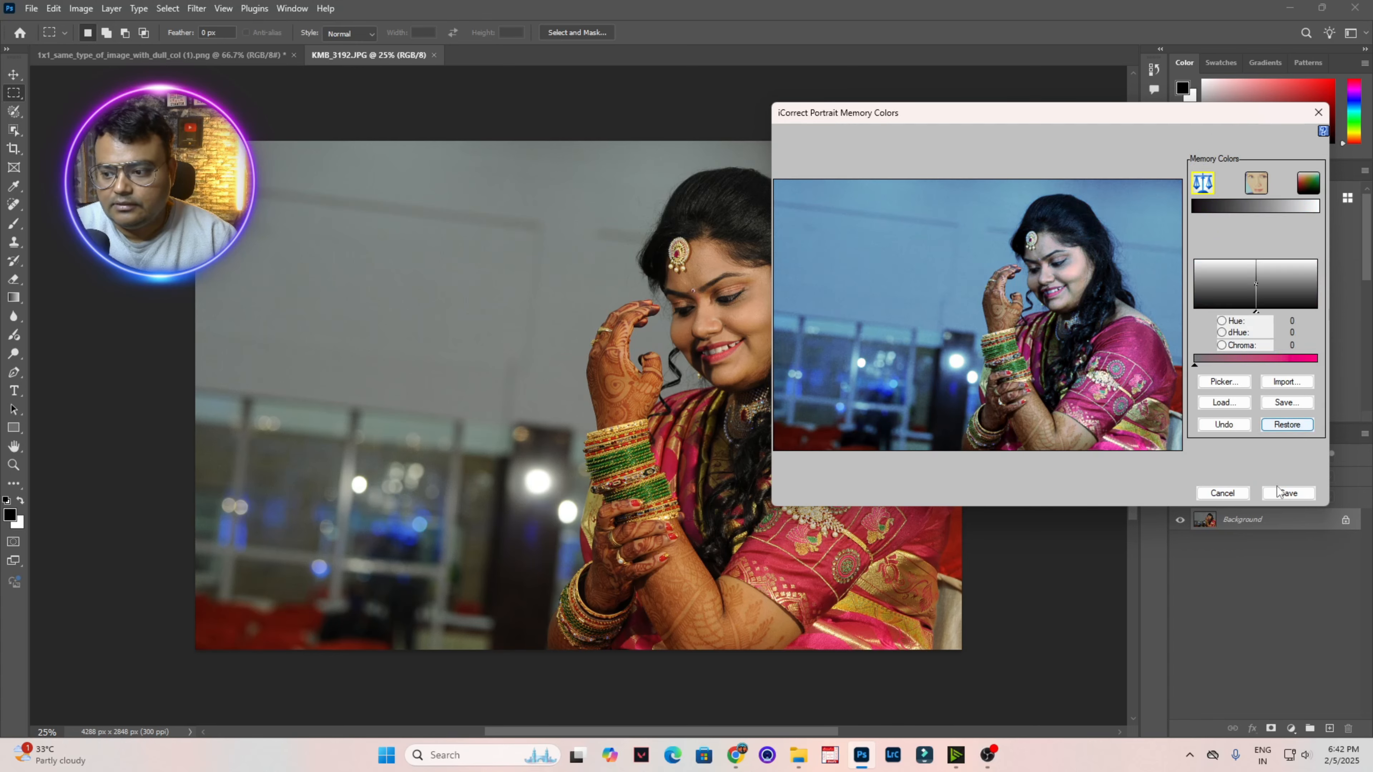
key("Return")
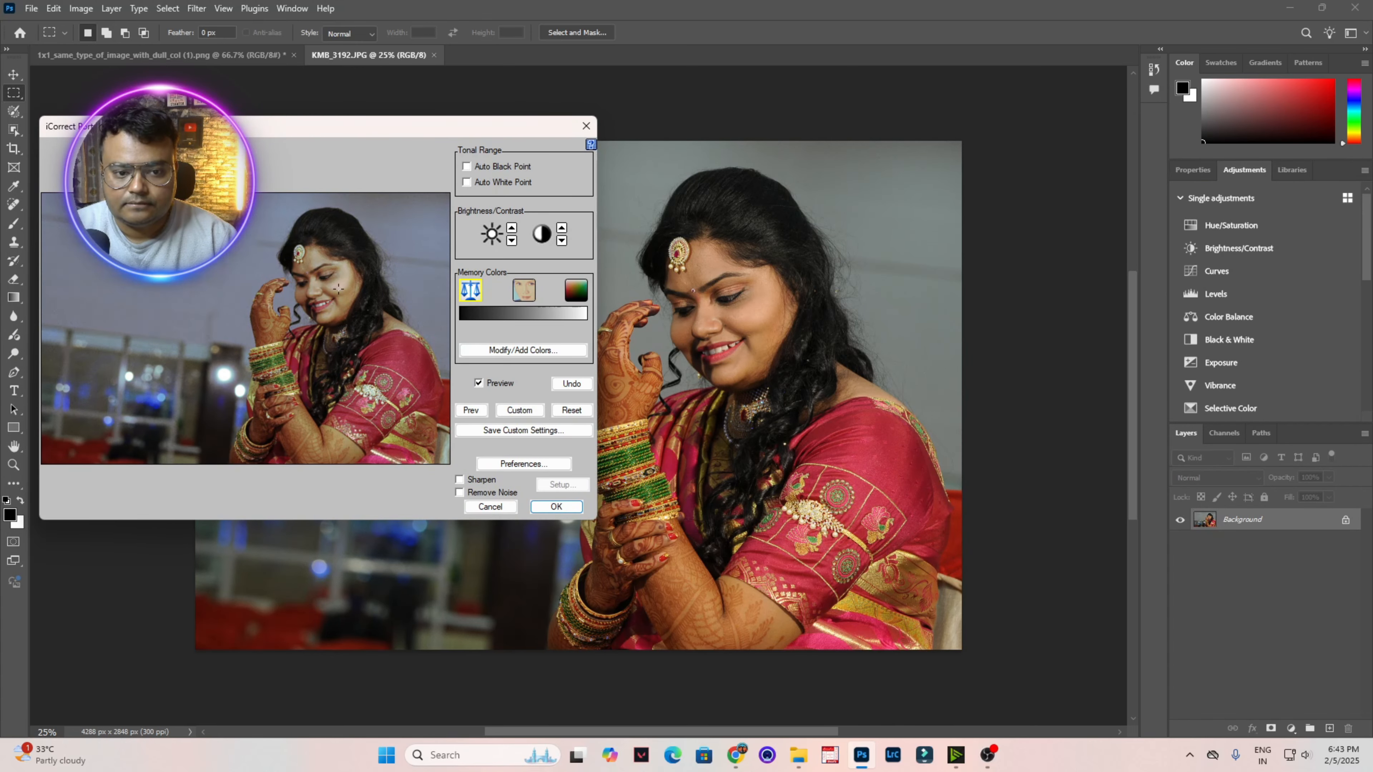
left_click(556, 506)
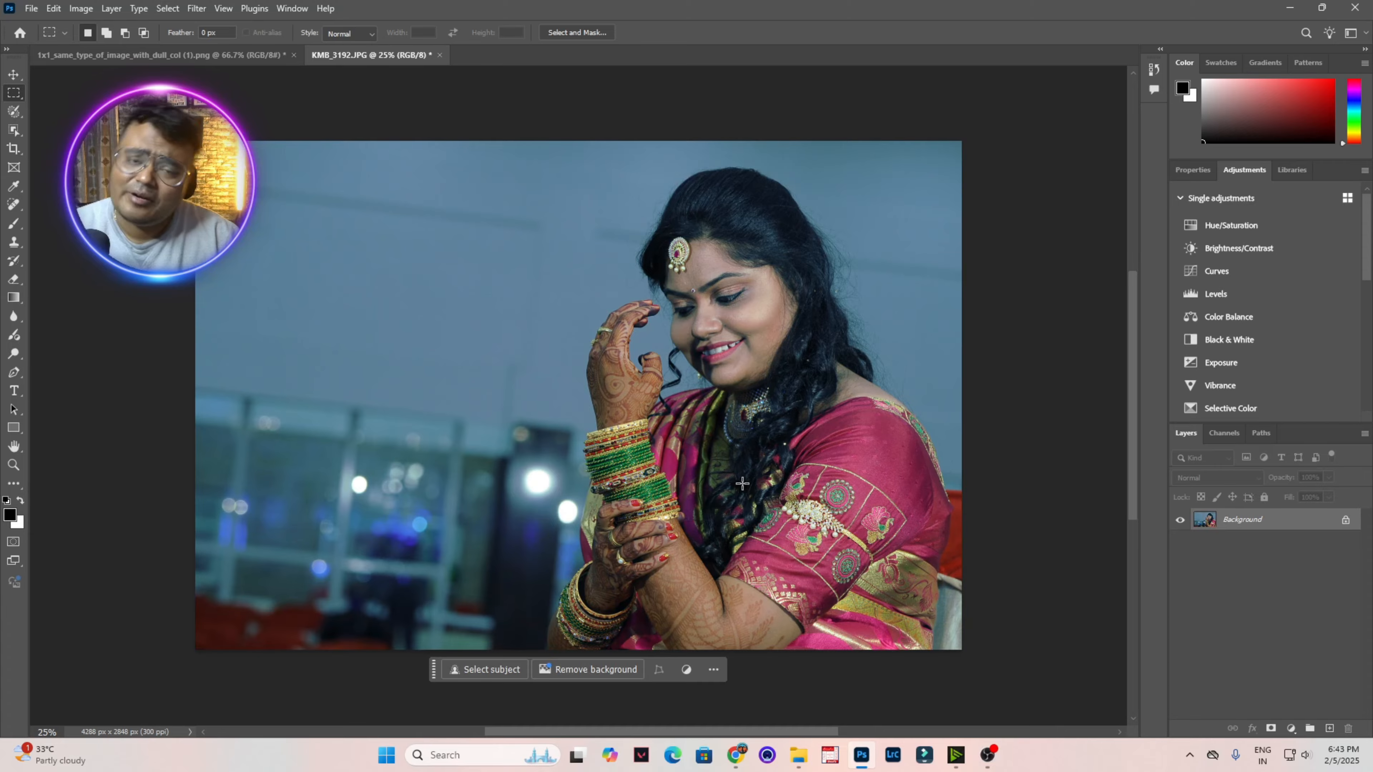
left_click(286, 55)
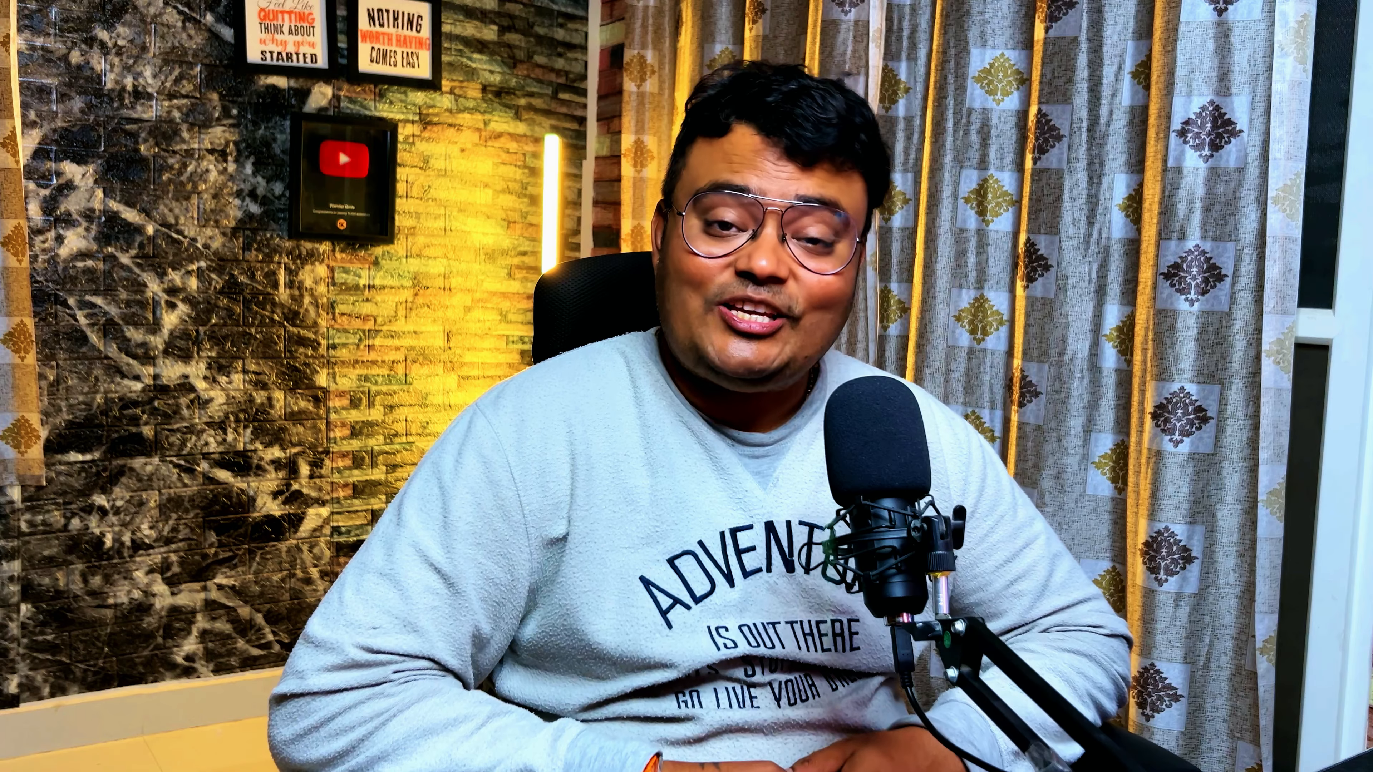